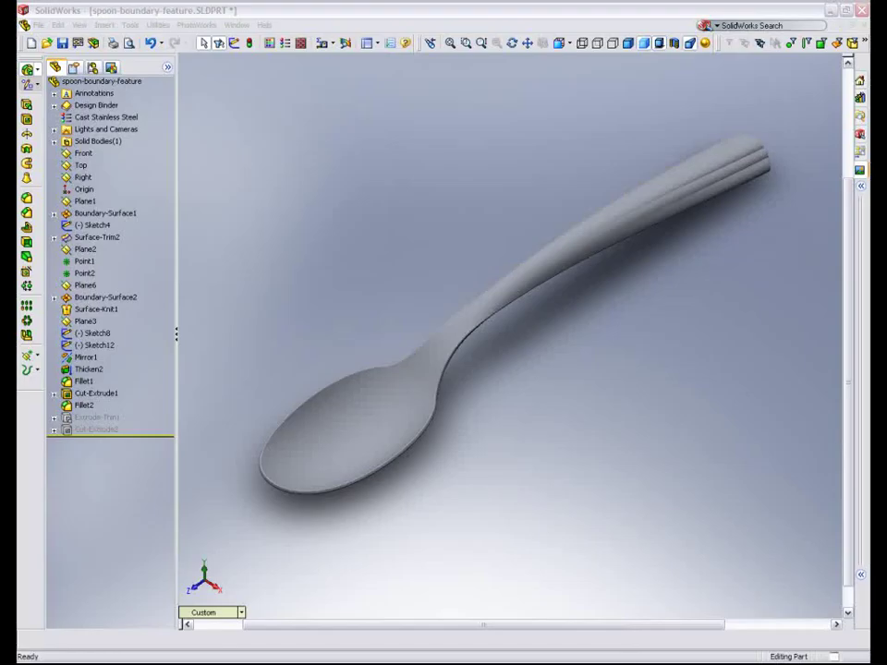
Inspect the finished spoon from several angles with realistic reflections and shaded edges displayed, including the grooved handle.
{"action": "mouse_move", "coordinate": [570, 359]}
{"action": "middle_mouse_down"}
{"action": "mouse_move", "coordinate": [564, 336]}
{"action": "mouse_move", "coordinate": [568, 368]}
{"action": "middle_mouse_up"}
{"action": "left_click", "coordinate": [658, 42]}
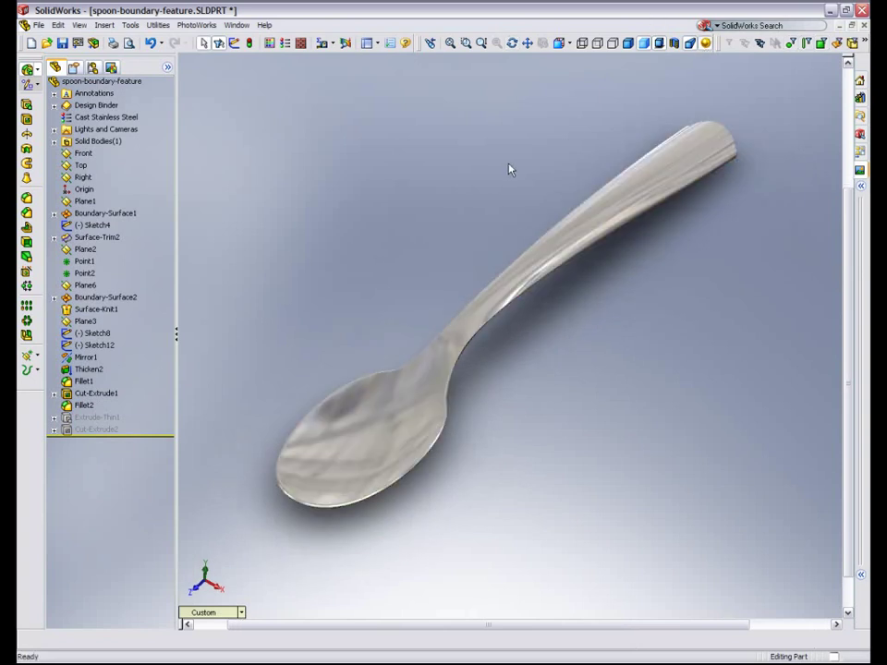
{"action": "middle_click_drag", "start_coordinate": [509, 169], "coordinate": [497, 137]}
{"action": "left_click", "coordinate": [629, 44]}
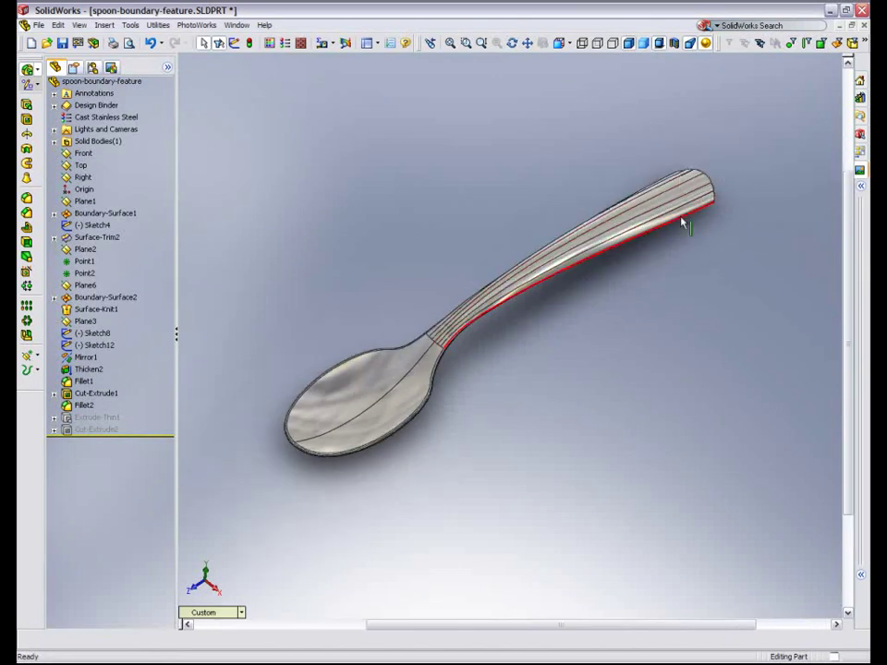
{"action": "scroll", "coordinate": [693, 186], "scroll_direction": "down", "scroll_amount": 5}
{"action": "middle_click_drag", "start_coordinate": [667, 262], "coordinate": [694, 202]}
{"action": "scroll", "coordinate": [556, 296], "scroll_direction": "up", "scroll_amount": 5}
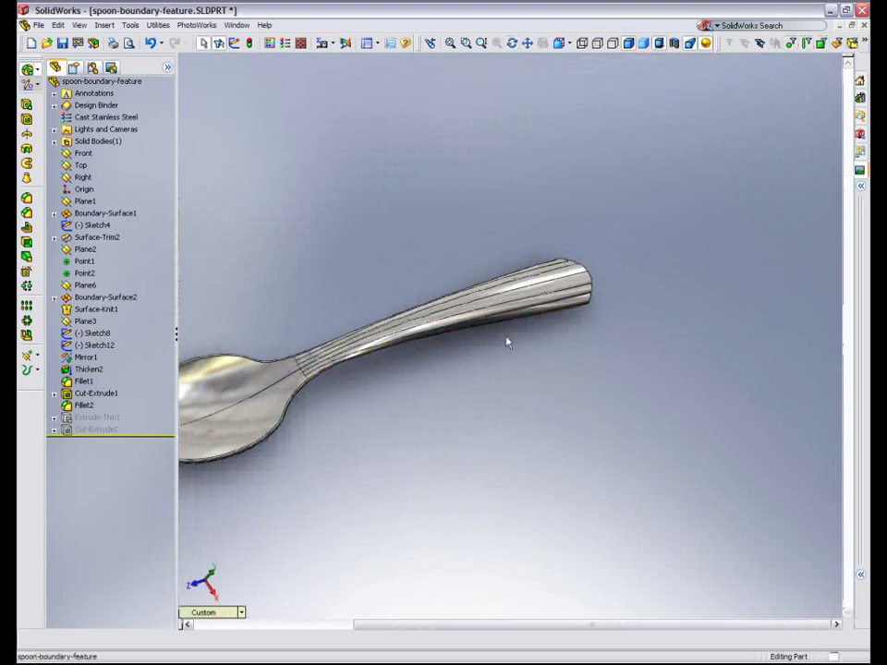
{"action": "middle_click_drag", "start_coordinate": [507, 341], "coordinate": [427, 508]}
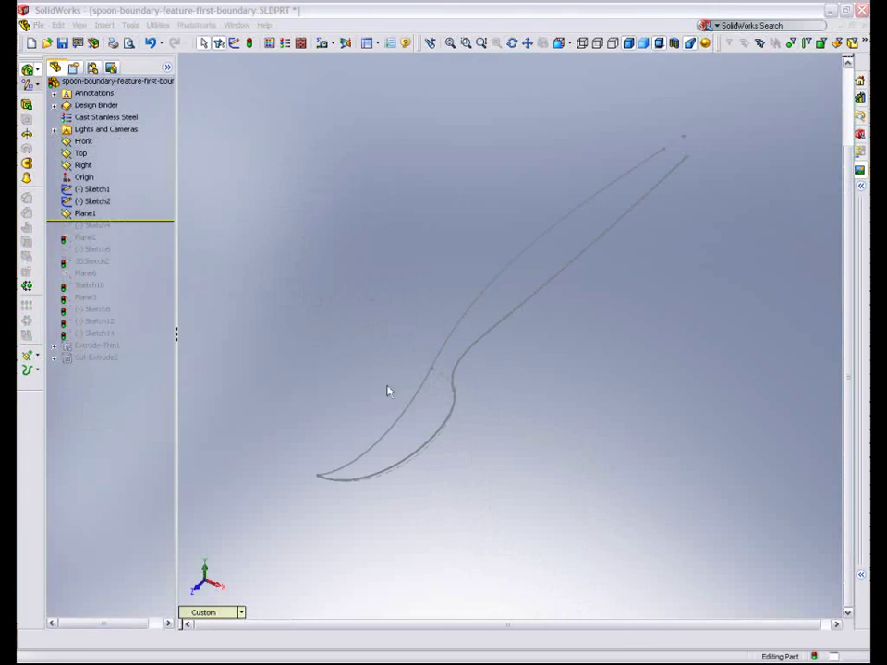
Sketch a three-point arc on Plane1 across the bowl curves, about 123° with a radius of about 0.70 in.
{"action": "mouse_move", "coordinate": [388, 391]}
{"action": "middle_mouse_down"}
{"action": "mouse_move", "coordinate": [387, 345]}
{"action": "mouse_move", "coordinate": [338, 370]}
{"action": "middle_mouse_up"}
{"action": "left_click", "coordinate": [88, 216]}
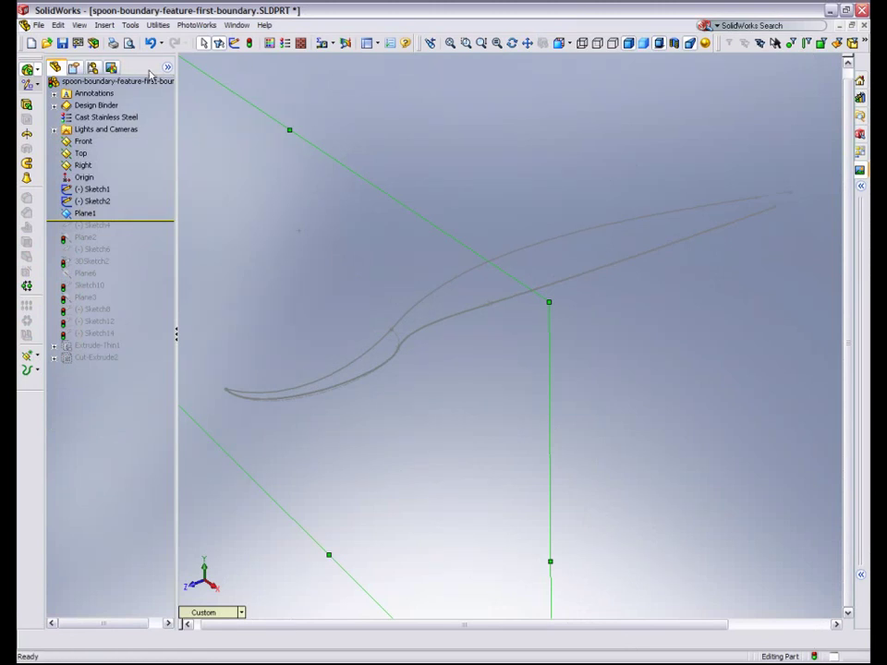
{"action": "left_click", "coordinate": [233, 43]}
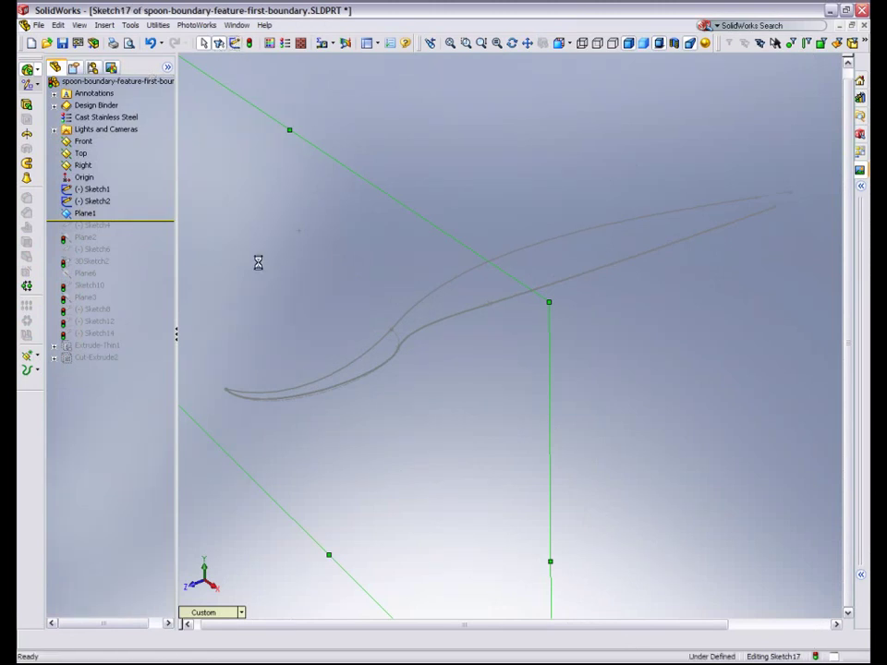
{"action": "mouse_move", "coordinate": [347, 340]}
{"action": "middle_mouse_down"}
{"action": "mouse_move", "coordinate": [372, 327]}
{"action": "mouse_move", "coordinate": [421, 350]}
{"action": "mouse_move", "coordinate": [426, 330]}
{"action": "mouse_move", "coordinate": [537, 208]}
{"action": "middle_mouse_up"}
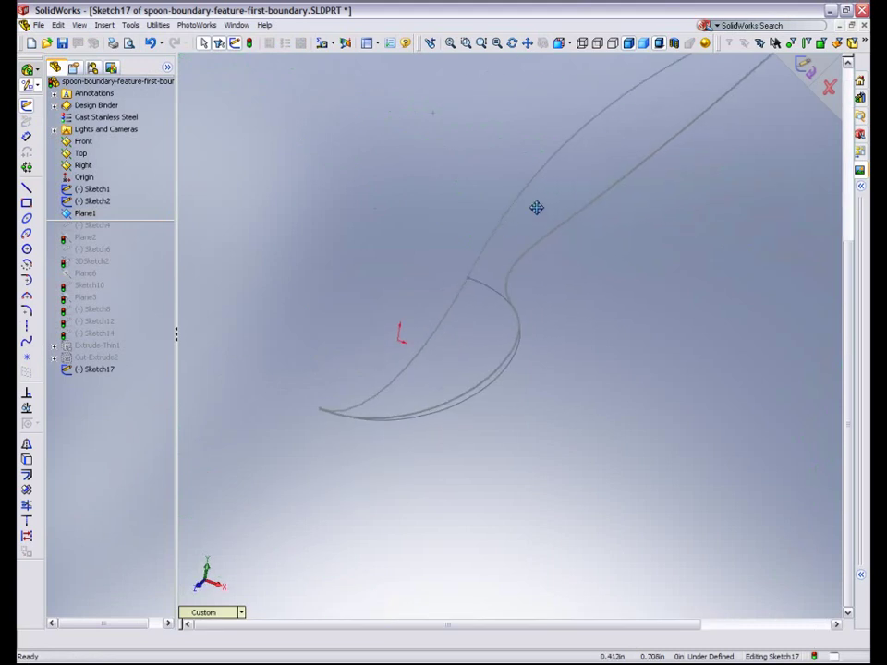
{"action": "right_click", "coordinate": [405, 210]}
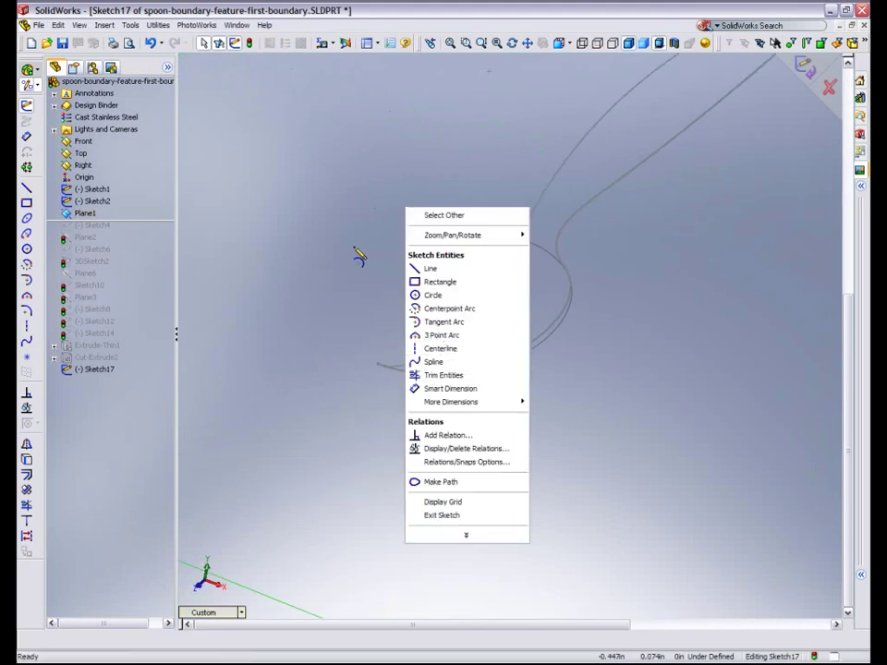
{"action": "key", "text": "Escape"}
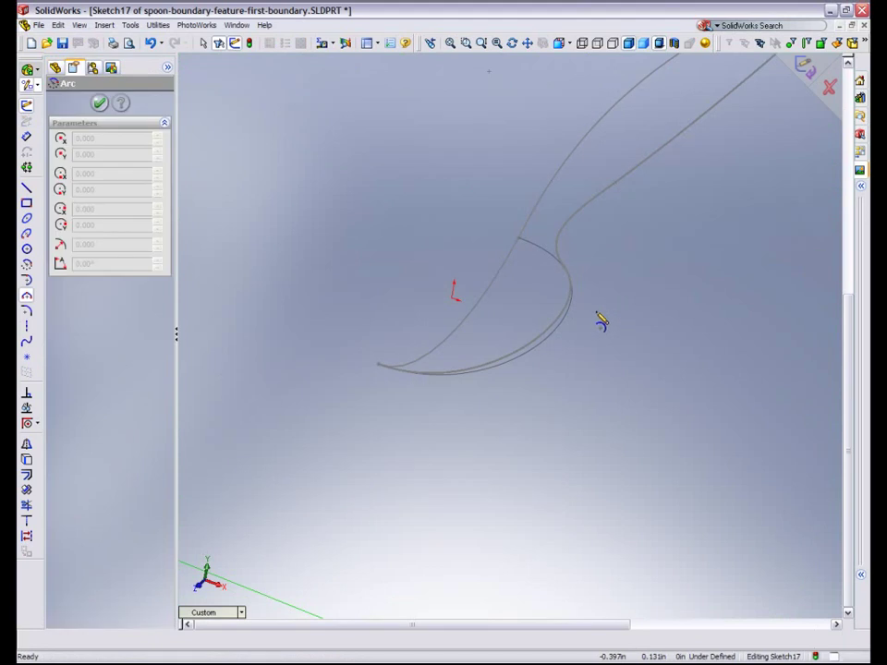
{"action": "left_click", "coordinate": [600, 319]}
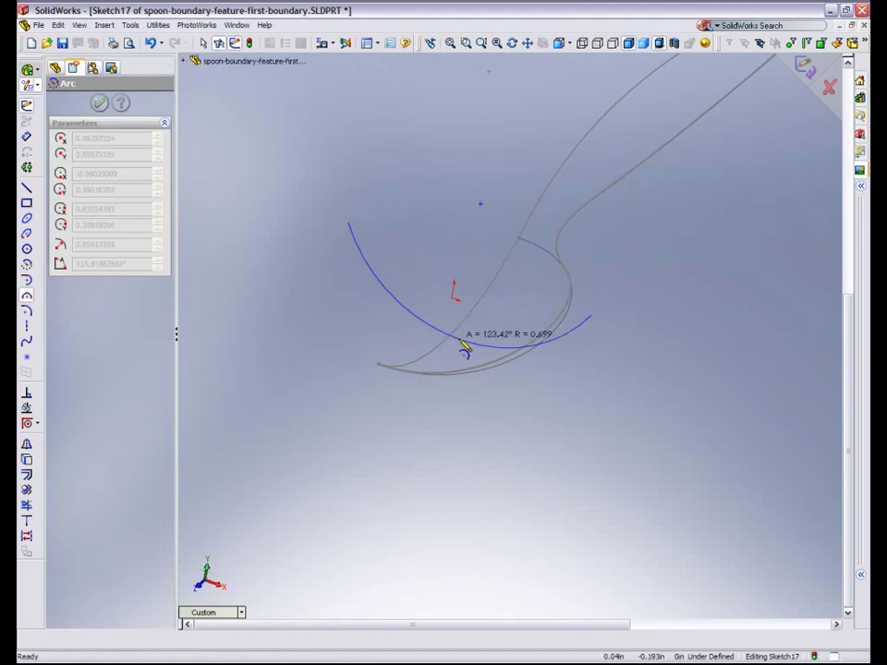
{"action": "left_click", "coordinate": [461, 340]}
{"action": "right_click", "coordinate": [458, 339]}
{"action": "left_click", "coordinate": [480, 350]}
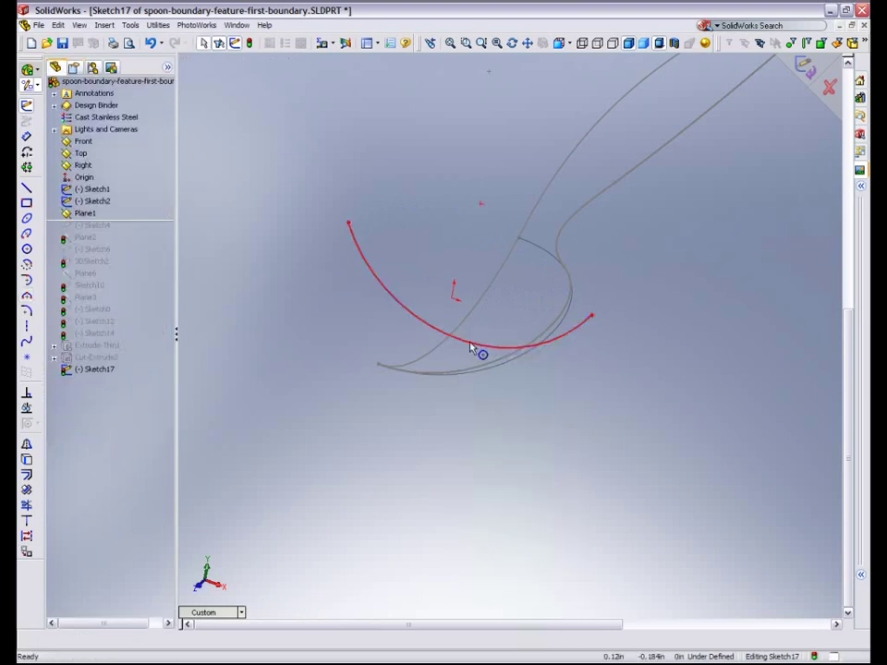
{"action": "left_click", "coordinate": [471, 347]}
{"action": "right_click", "coordinate": [471, 347]}
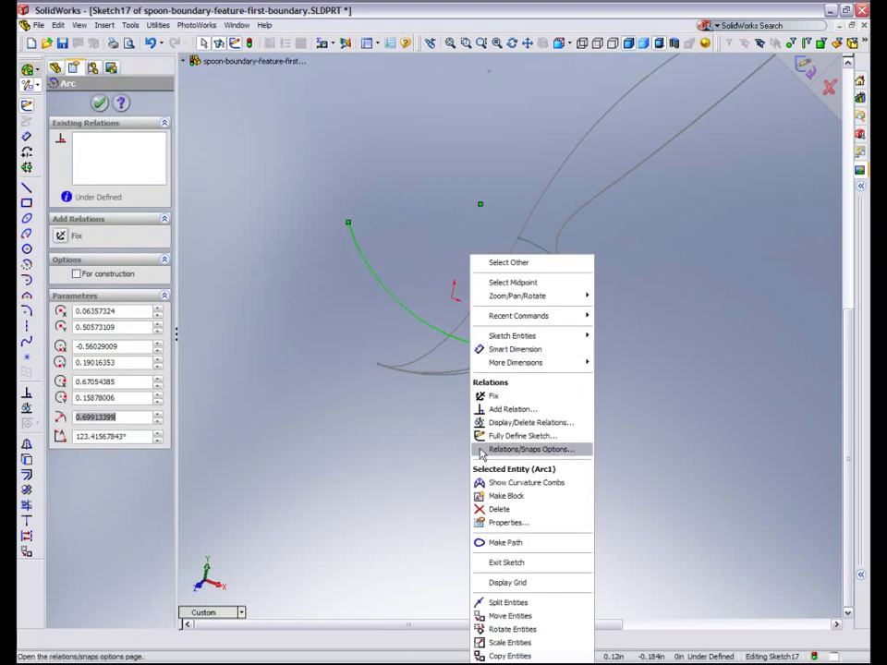
{"action": "left_click", "coordinate": [397, 153]}
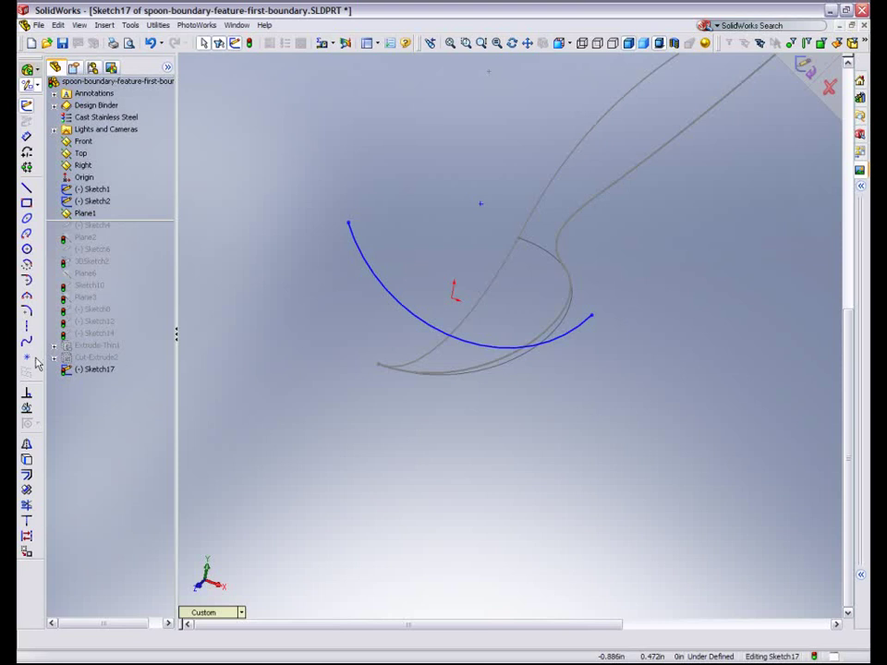
Place two sketch points on the arc, one near the bowl's centre profile curve and one near the outline spline.
{"action": "left_click", "coordinate": [443, 333]}
{"action": "left_click", "coordinate": [555, 340]}
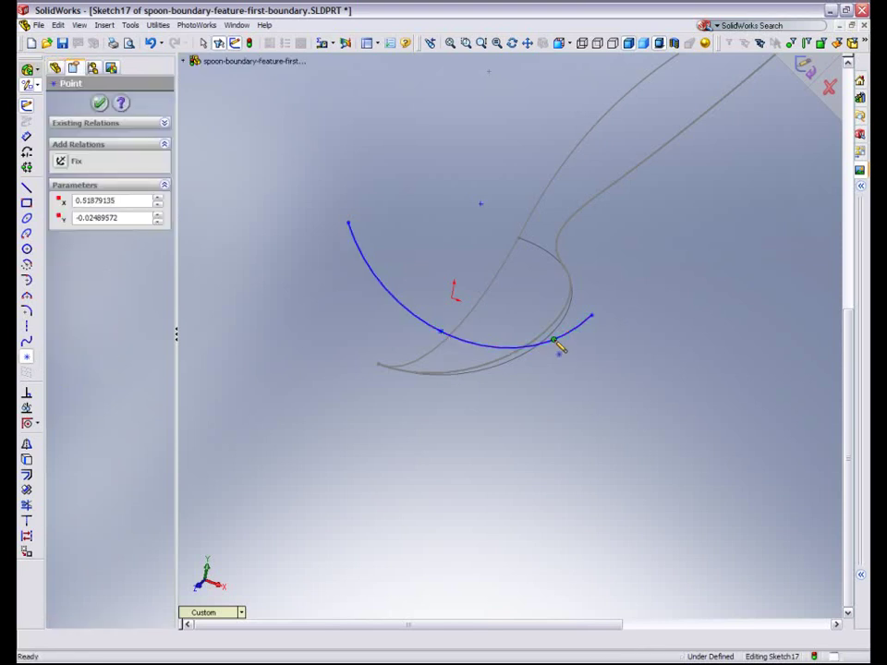
{"action": "right_click", "coordinate": [555, 341]}
{"action": "left_click", "coordinate": [579, 351]}
Add Pierce relations from the first point to the Sketch1 bowl arc and from the second to the Sketch2 outline spline.
{"action": "left_click", "coordinate": [441, 333]}
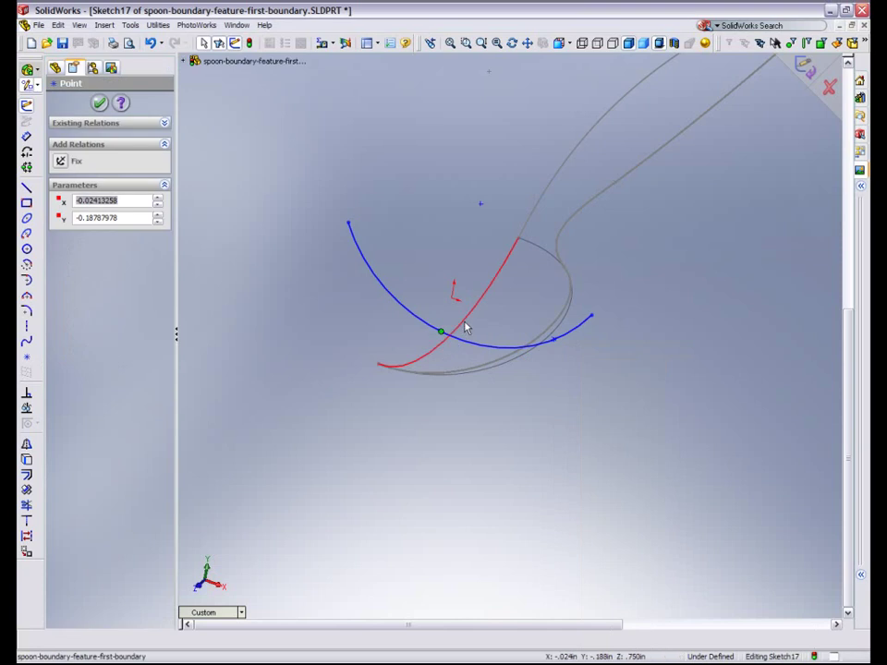
{"action": "left_click", "coordinate": [465, 322], "text": "ctrl"}
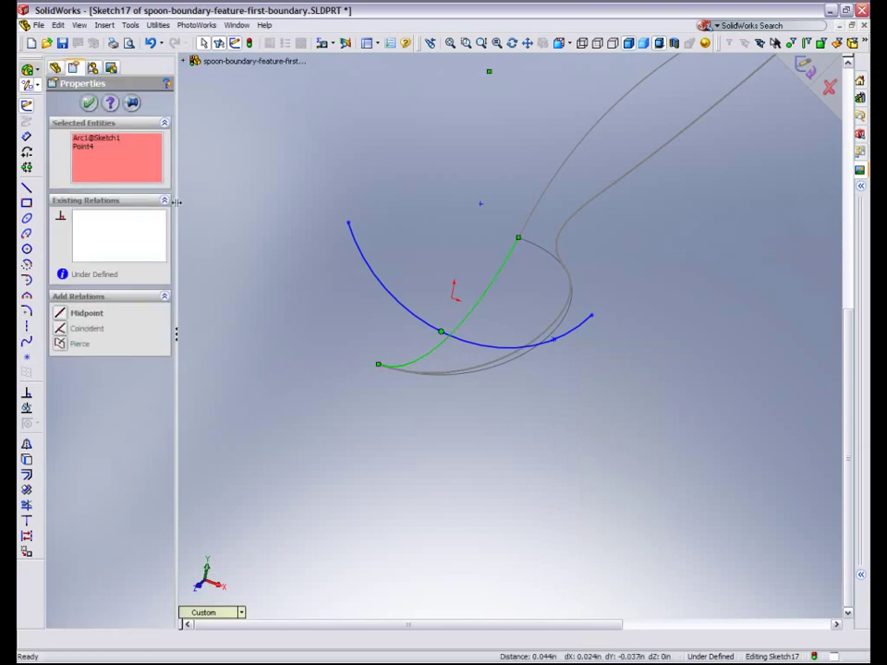
{"action": "left_click", "coordinate": [74, 344]}
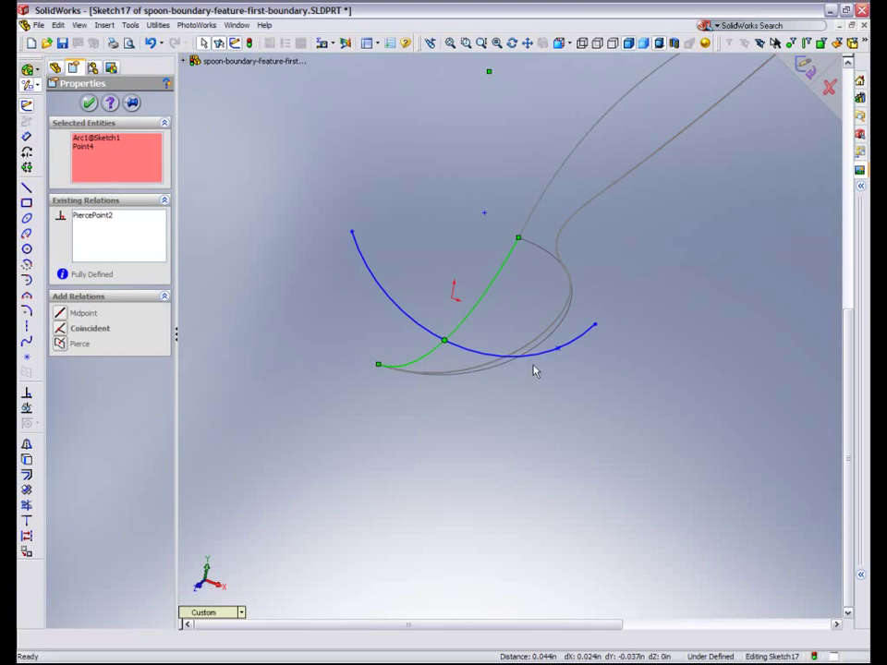
{"action": "left_click", "coordinate": [558, 349]}
{"action": "left_click", "coordinate": [555, 343], "text": "ctrl"}
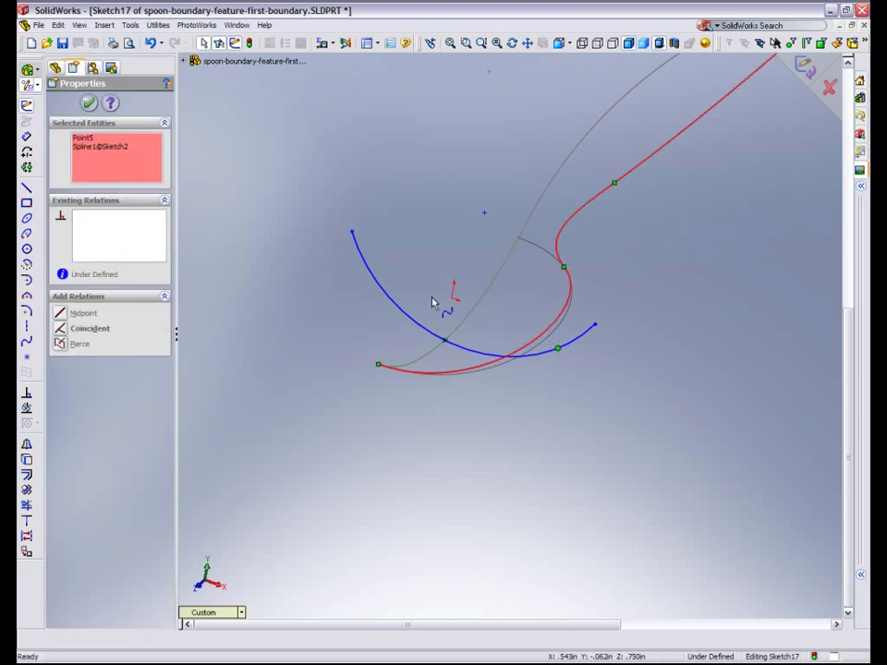
{"action": "left_click", "coordinate": [60, 343]}
{"action": "left_click", "coordinate": [373, 338]}
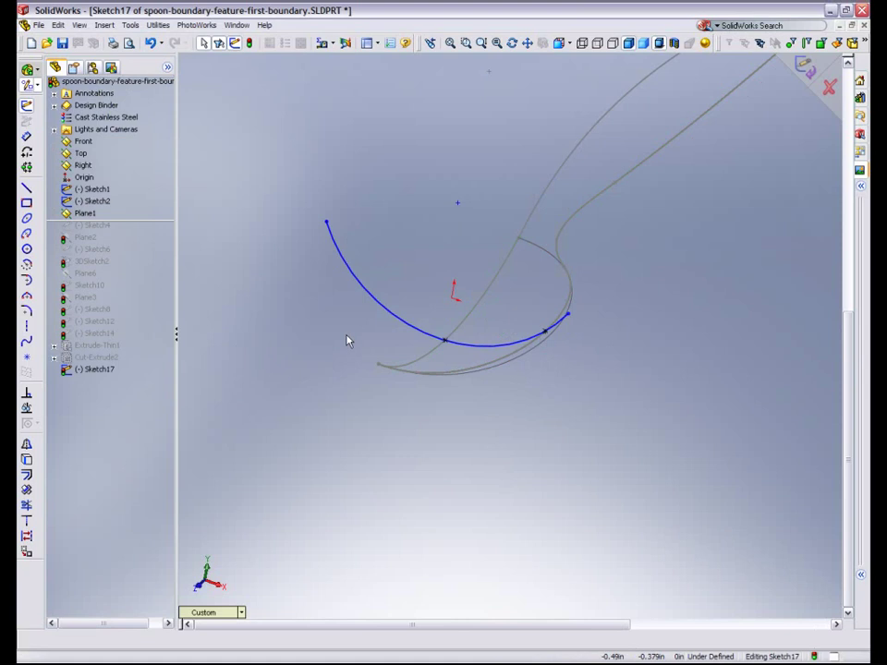
View the sketch face-on and make the arc's centre point coincident with the Right plane.
{"action": "key", "text": "space"}
{"action": "left_click", "coordinate": [361, 401]}
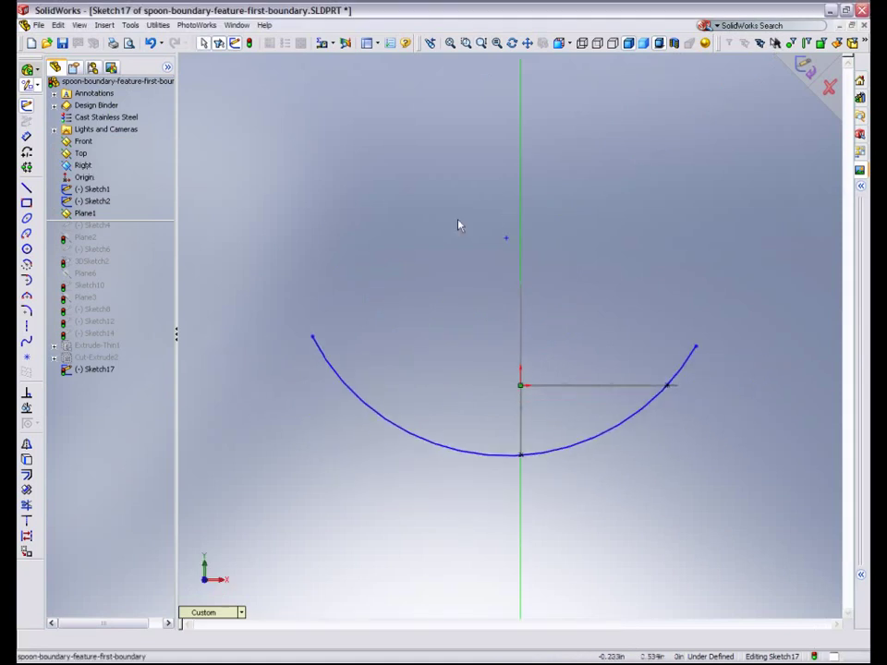
{"action": "left_click", "coordinate": [506, 240], "text": "ctrl"}
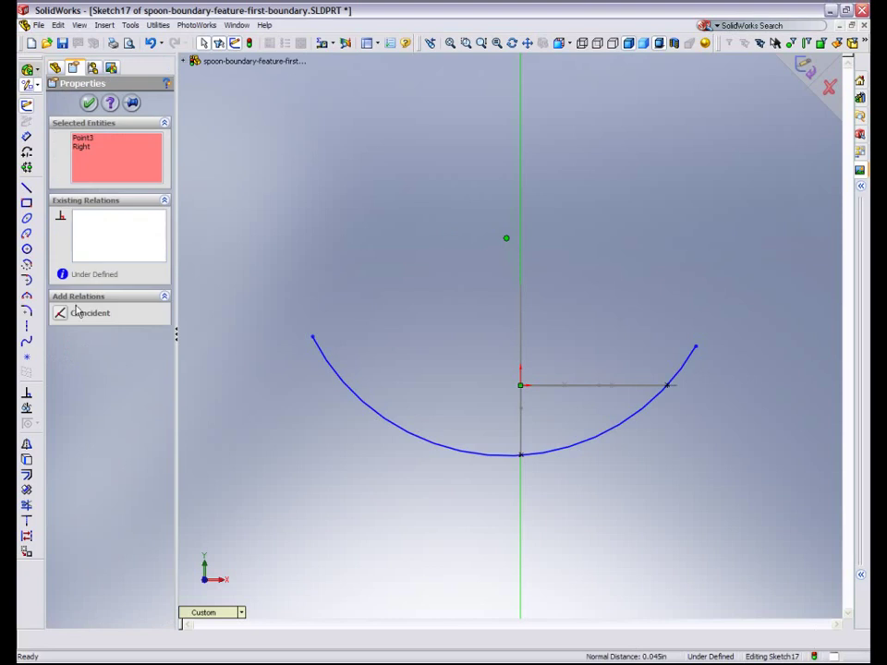
{"action": "left_click", "coordinate": [79, 312]}
{"action": "left_click", "coordinate": [491, 291]}
Extend both free ends of the arc upward beyond the bowl outline and exit the sketch.
{"action": "left_click", "coordinate": [682, 361]}
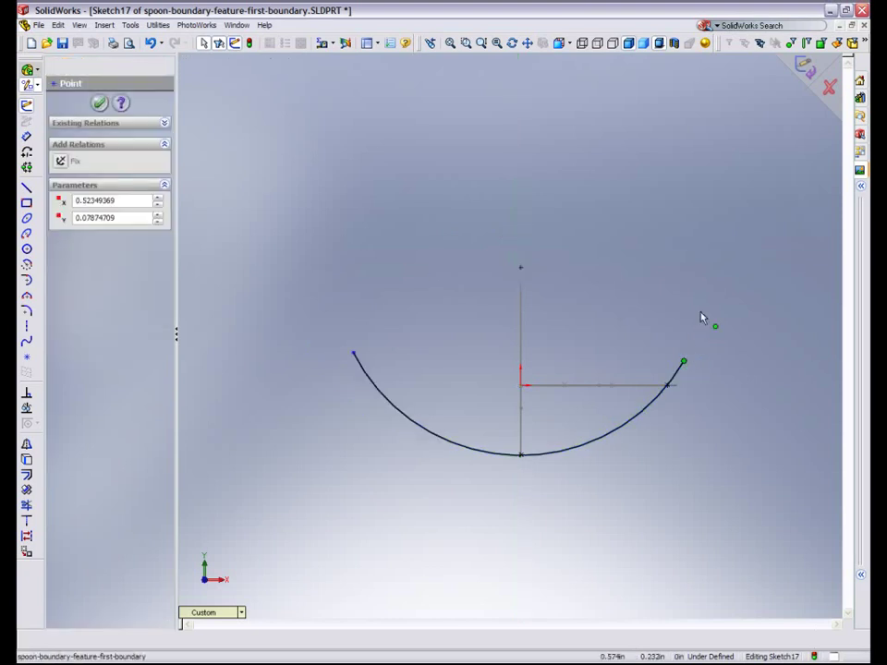
{"action": "left_click_drag", "start_coordinate": [700, 318], "coordinate": [706, 299]}
{"action": "left_click_drag", "start_coordinate": [355, 354], "coordinate": [338, 303]}
{"action": "left_click", "coordinate": [401, 242]}
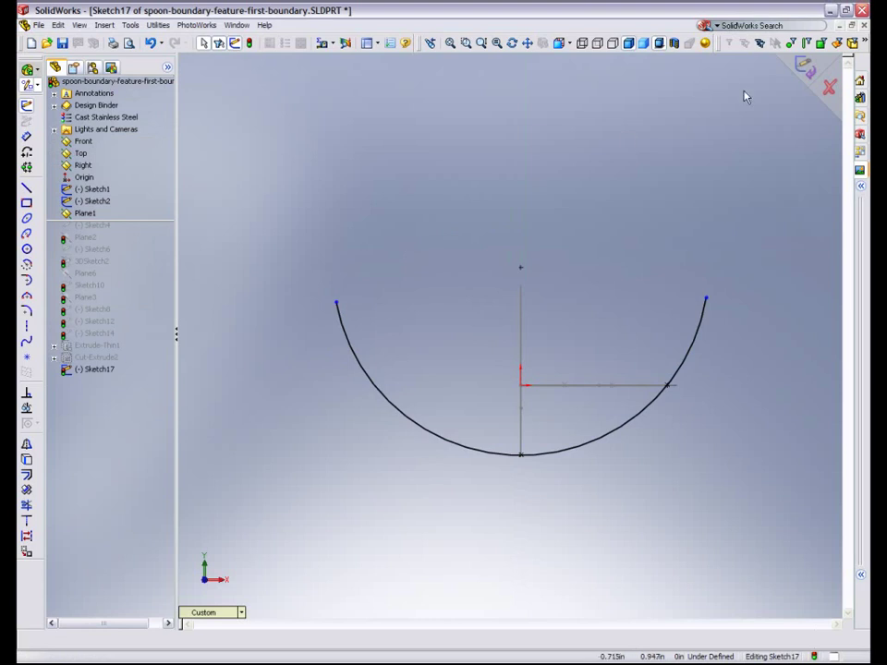
{"action": "left_click", "coordinate": [800, 69]}
Start a Boundary Surface feature for the spoon bowl.
{"action": "scroll", "coordinate": [445, 248], "scroll_direction": "up", "scroll_amount": 3}
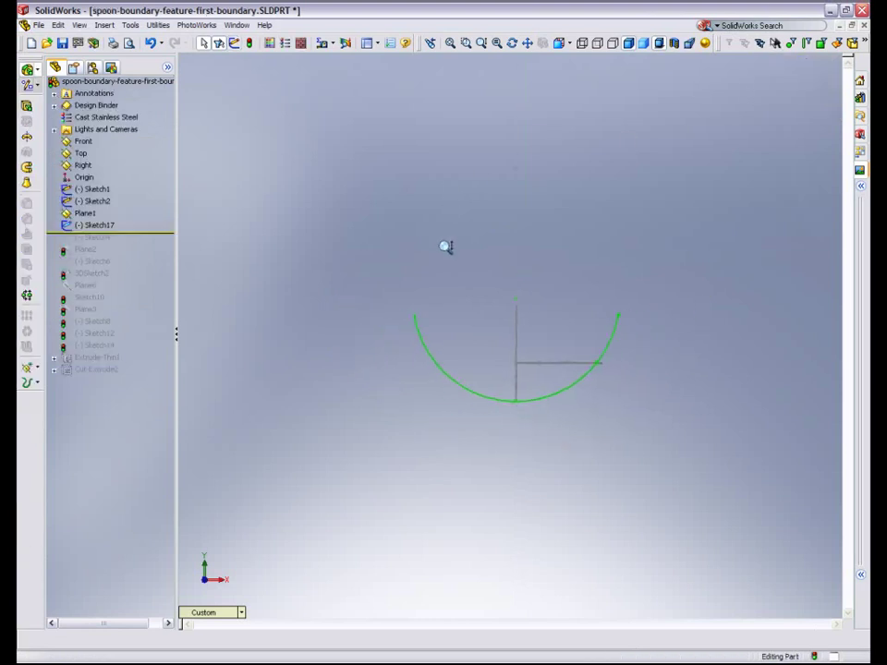
{"action": "mouse_move", "coordinate": [445, 248]}
{"action": "middle_mouse_down"}
{"action": "mouse_move", "coordinate": [425, 268]}
{"action": "mouse_move", "coordinate": [418, 312]}
{"action": "mouse_move", "coordinate": [394, 294]}
{"action": "mouse_move", "coordinate": [399, 285]}
{"action": "middle_mouse_up"}
{"action": "middle_click_drag", "start_coordinate": [411, 271], "coordinate": [559, 74], "text": "ctrl"}
{"action": "mouse_move", "coordinate": [458, 304]}
{"action": "middle_mouse_down"}
{"action": "mouse_move", "coordinate": [486, 286]}
{"action": "mouse_move", "coordinate": [454, 317]}
{"action": "middle_mouse_up"}
{"action": "left_click", "coordinate": [105, 25]}
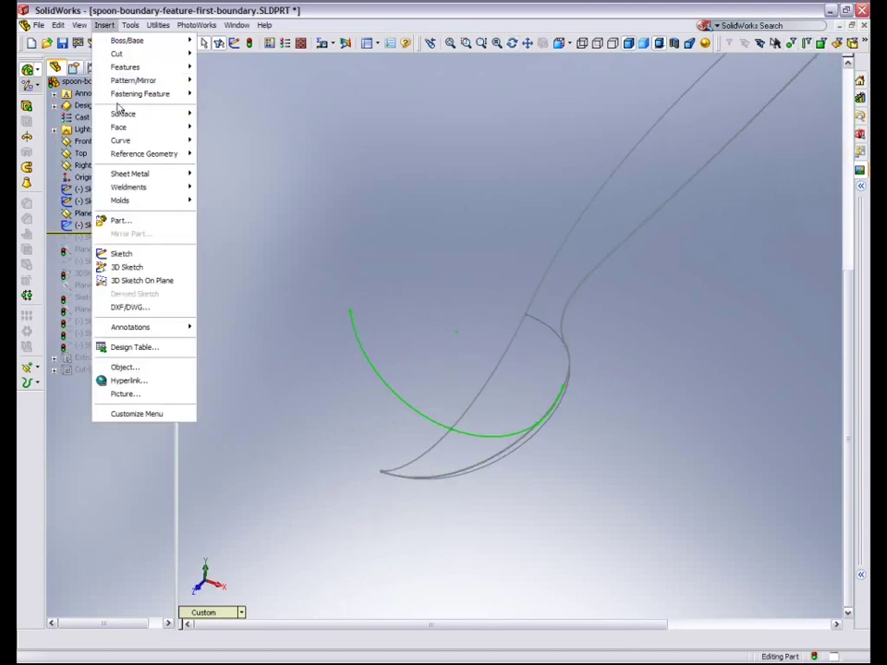
{"action": "mouse_move", "coordinate": [123, 112]}
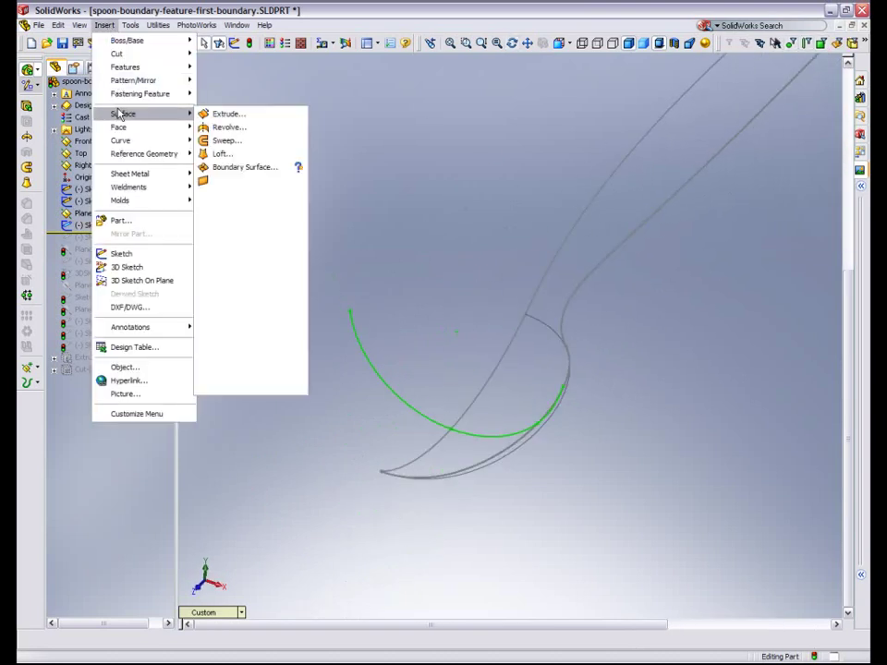
{"action": "left_click", "coordinate": [242, 169]}
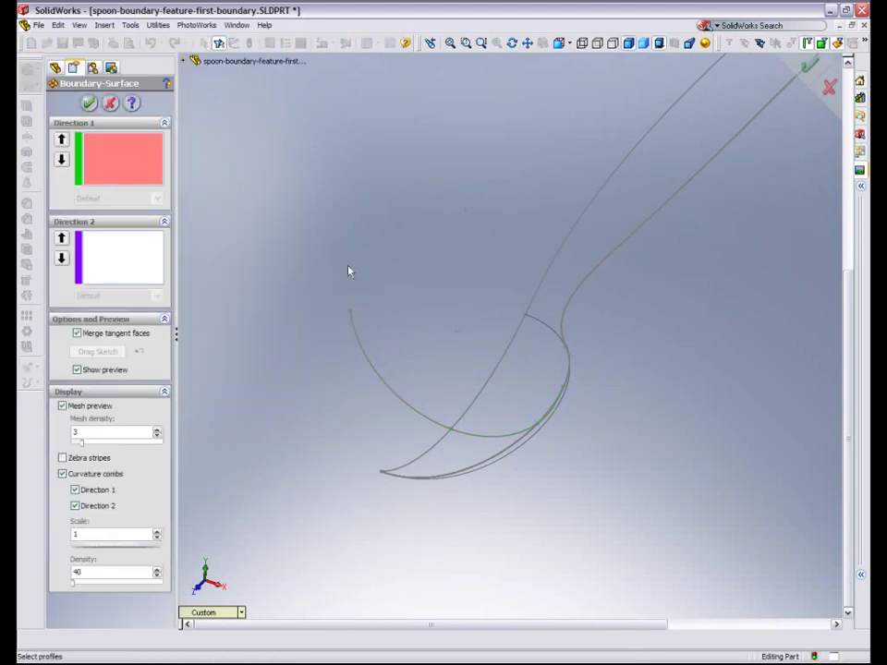
{"action": "left_click", "coordinate": [480, 397]}
{"action": "mouse_move", "coordinate": [437, 352]}
{"action": "middle_mouse_down"}
{"action": "mouse_move", "coordinate": [446, 283]}
{"action": "mouse_move", "coordinate": [431, 292]}
{"action": "mouse_move", "coordinate": [435, 274]}
{"action": "mouse_move", "coordinate": [407, 356]}
{"action": "middle_mouse_up"}
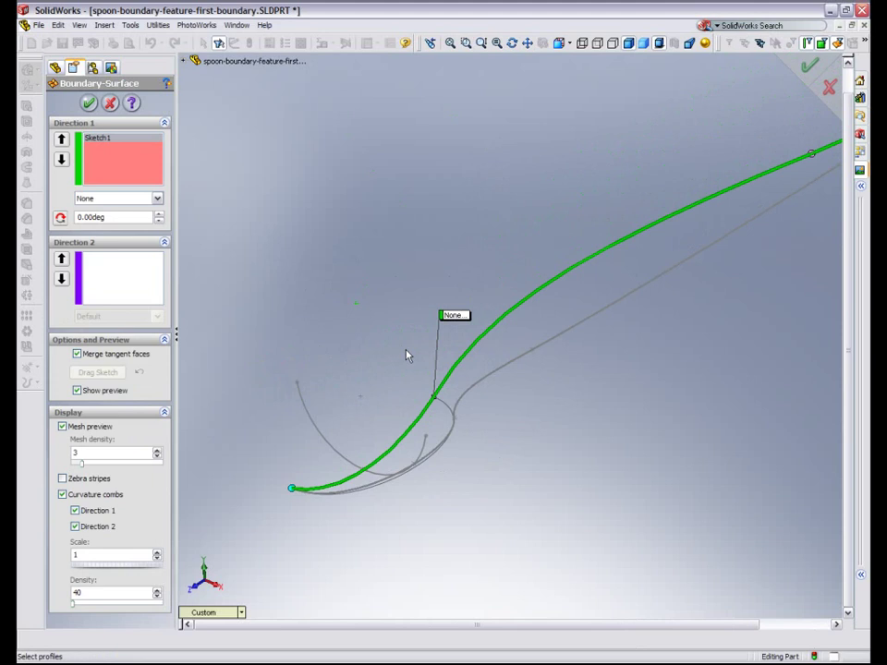
{"action": "key", "text": "f"}
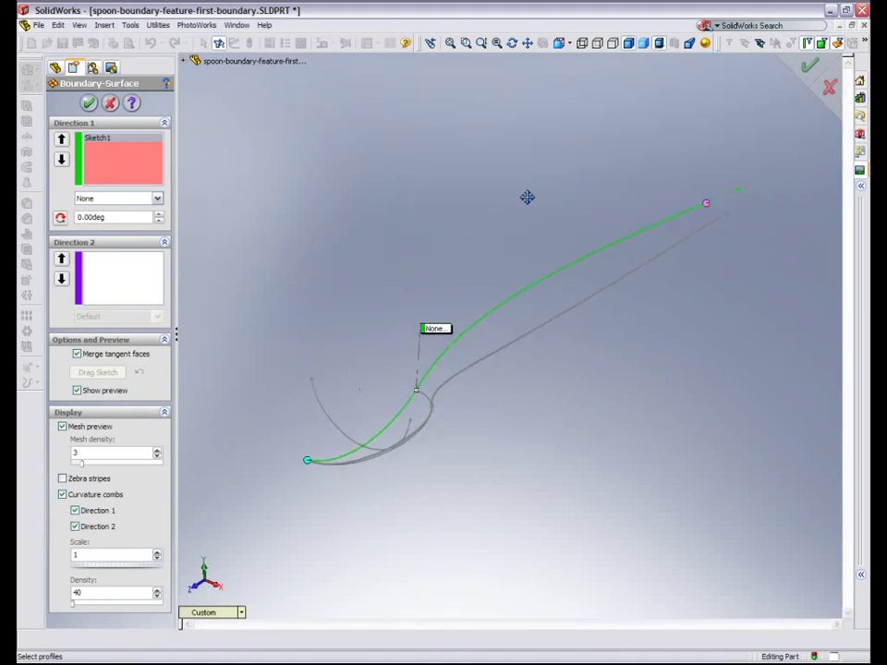
{"action": "key", "text": "shift+z"}
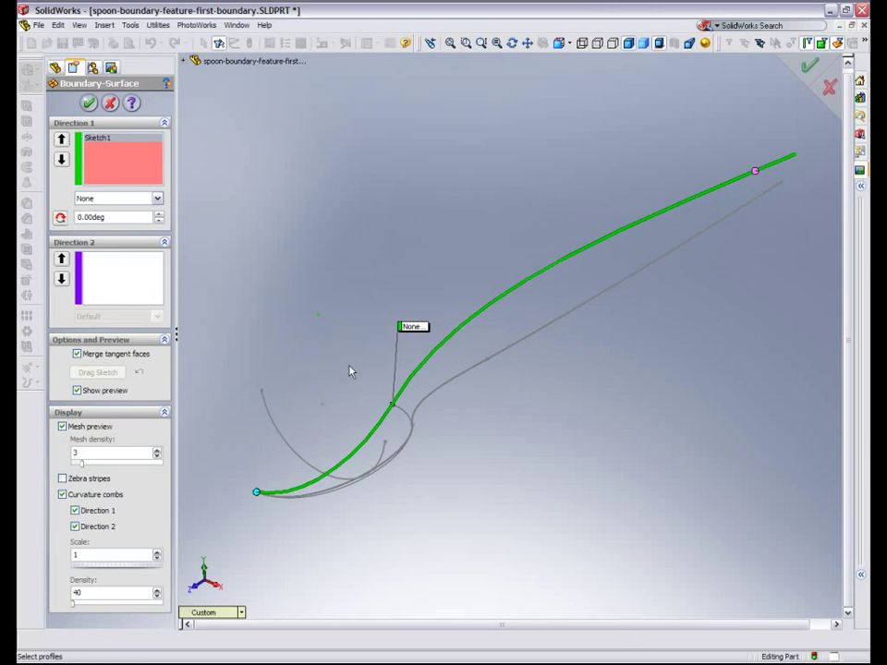
{"action": "right_click", "coordinate": [137, 164]}
{"action": "left_click", "coordinate": [166, 167]}
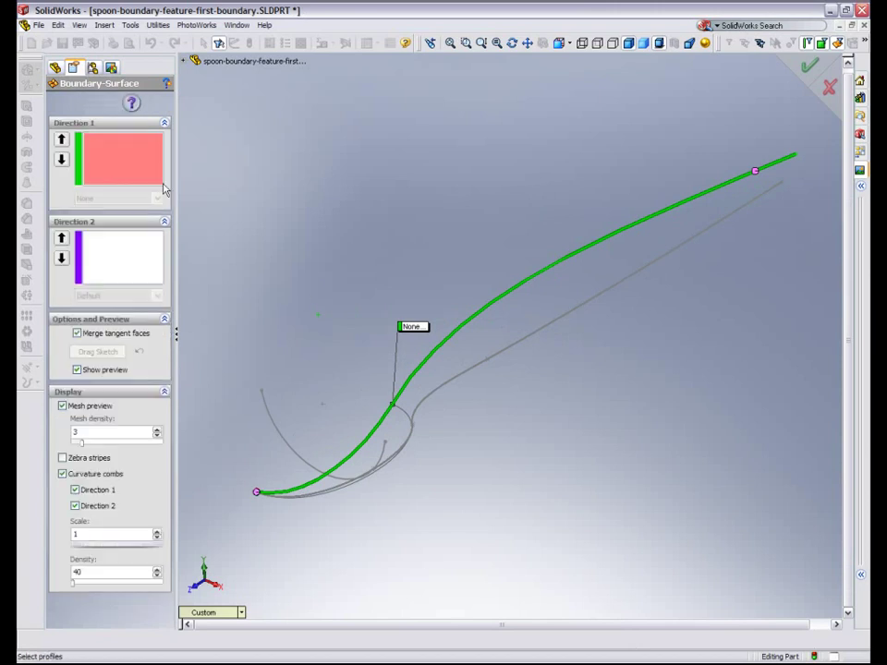
Group the bowl's centre curve with the adjoining lower portion of the handle curve as the Direction 1 open group.
{"action": "right_click", "coordinate": [355, 269]}
{"action": "left_click", "coordinate": [385, 276]}
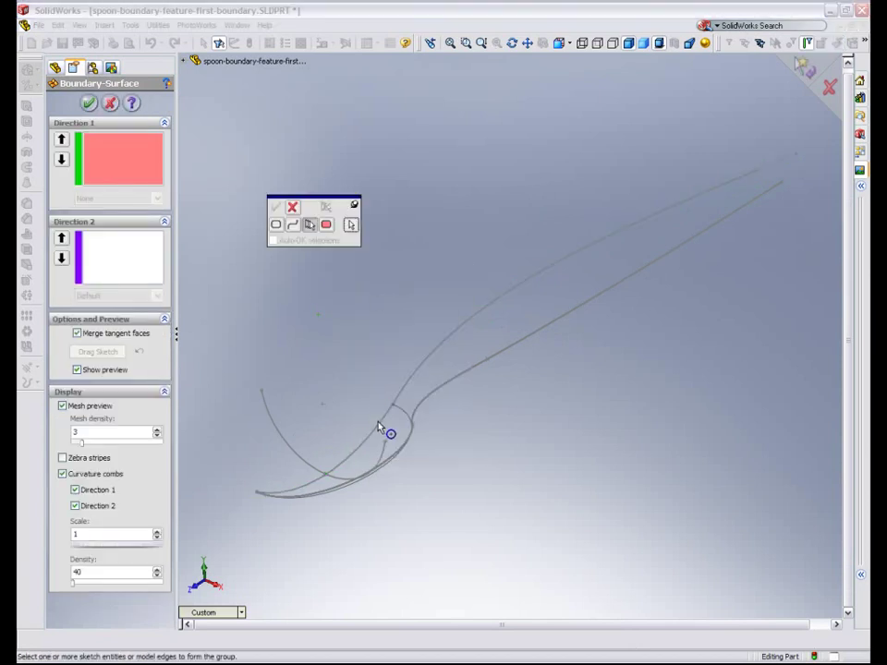
{"action": "left_click", "coordinate": [379, 428]}
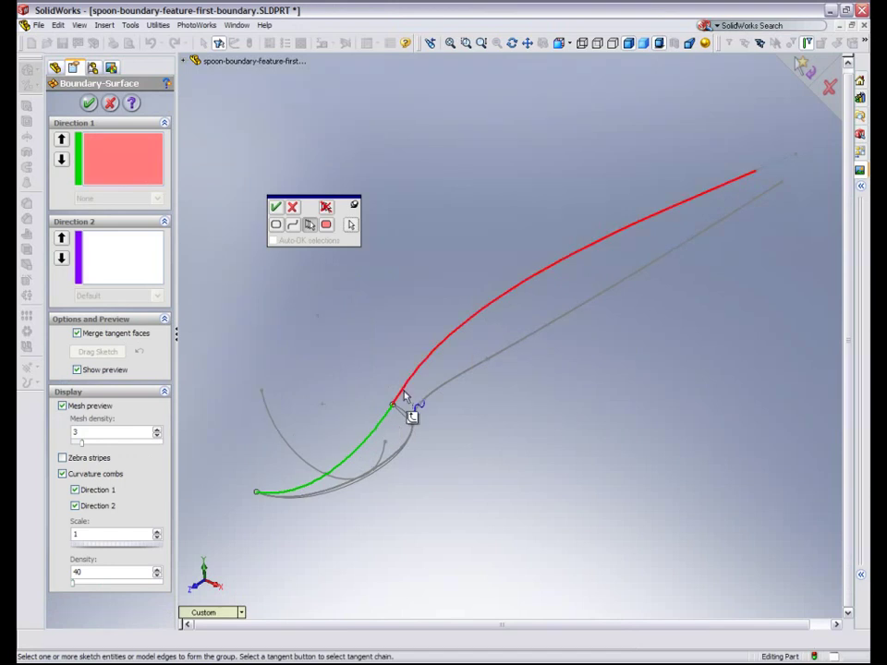
{"action": "left_click", "coordinate": [404, 395]}
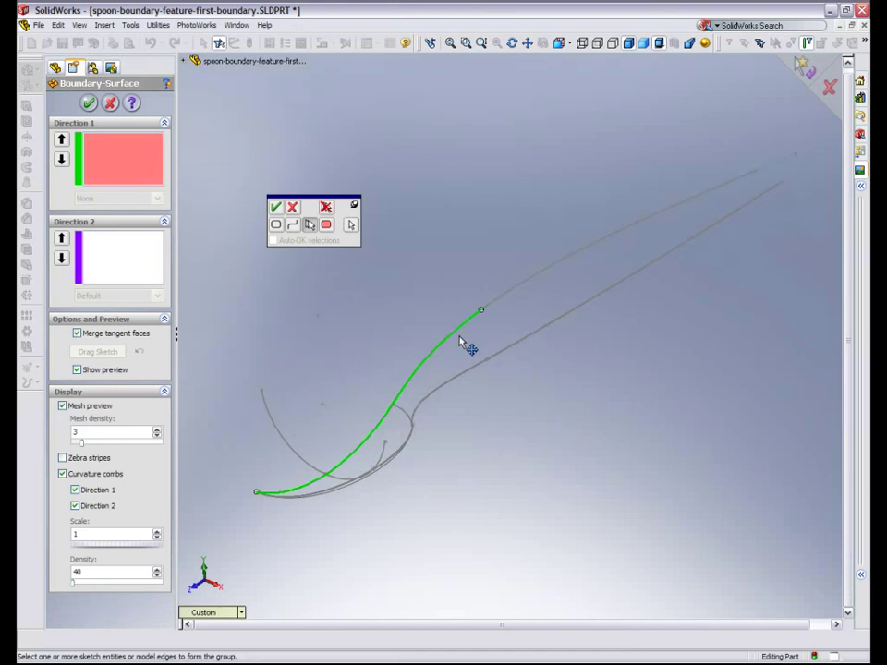
{"action": "mouse_move", "coordinate": [397, 323]}
{"action": "middle_mouse_down", "text": "shift"}
{"action": "mouse_move", "coordinate": [389, 307]}
{"action": "mouse_move", "coordinate": [493, 212]}
{"action": "middle_mouse_up", "text": "shift"}
{"action": "middle_click_drag", "start_coordinate": [493, 211], "coordinate": [710, 67], "text": "ctrl"}
{"action": "middle_click_drag", "start_coordinate": [481, 275], "coordinate": [495, 282]}
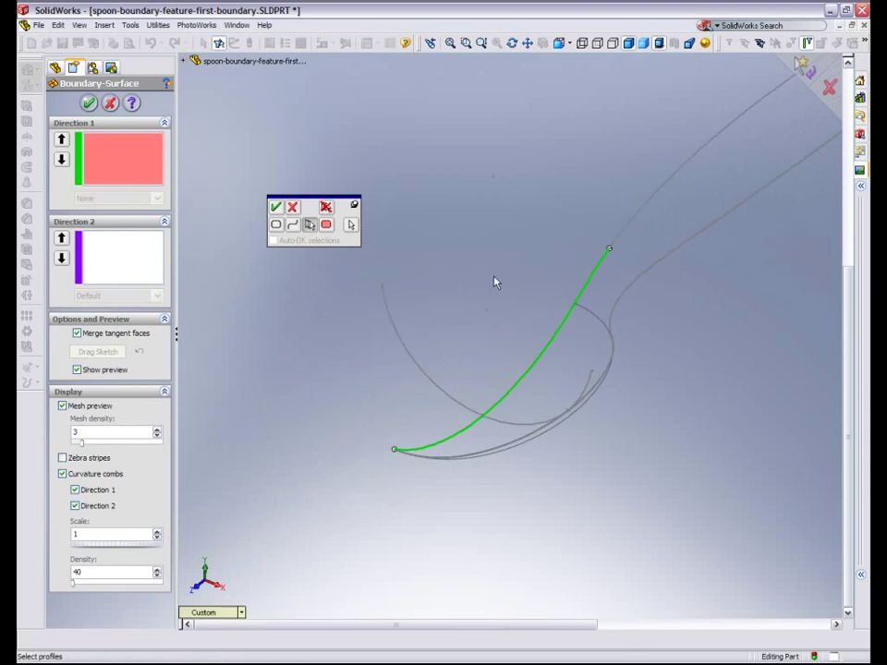
{"action": "left_click", "coordinate": [276, 209]}
Set the half of the cross-section arc from the centre curve to its far end as the Direction 2 open group.
{"action": "left_click", "coordinate": [417, 370]}
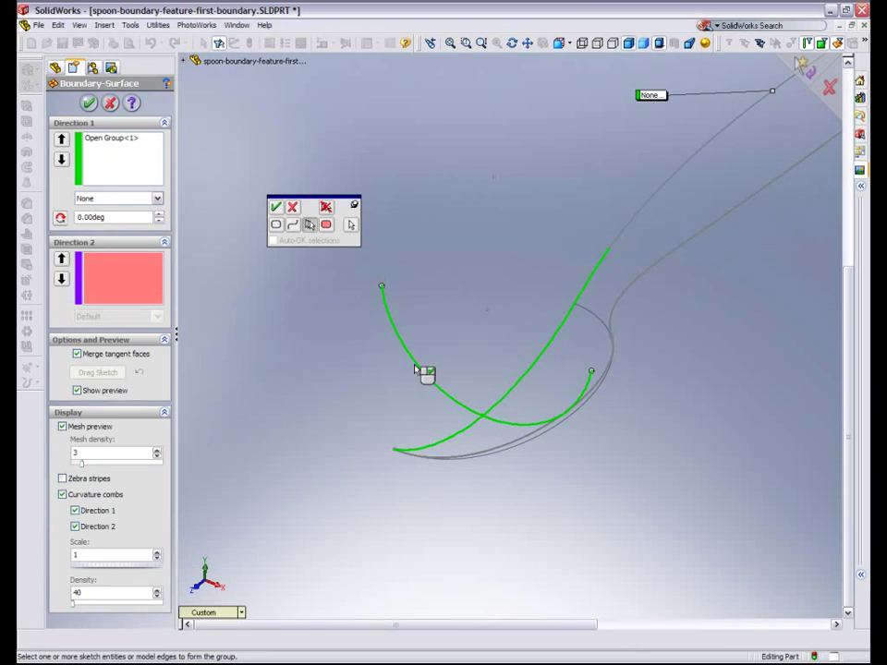
{"action": "left_click_drag", "start_coordinate": [388, 293], "coordinate": [445, 395]}
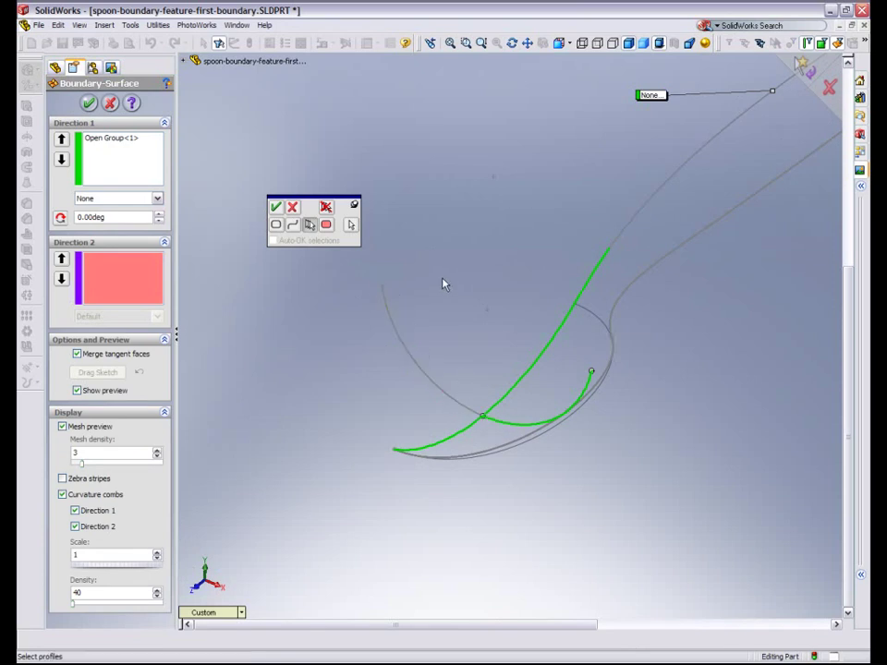
{"action": "left_click", "coordinate": [275, 208]}
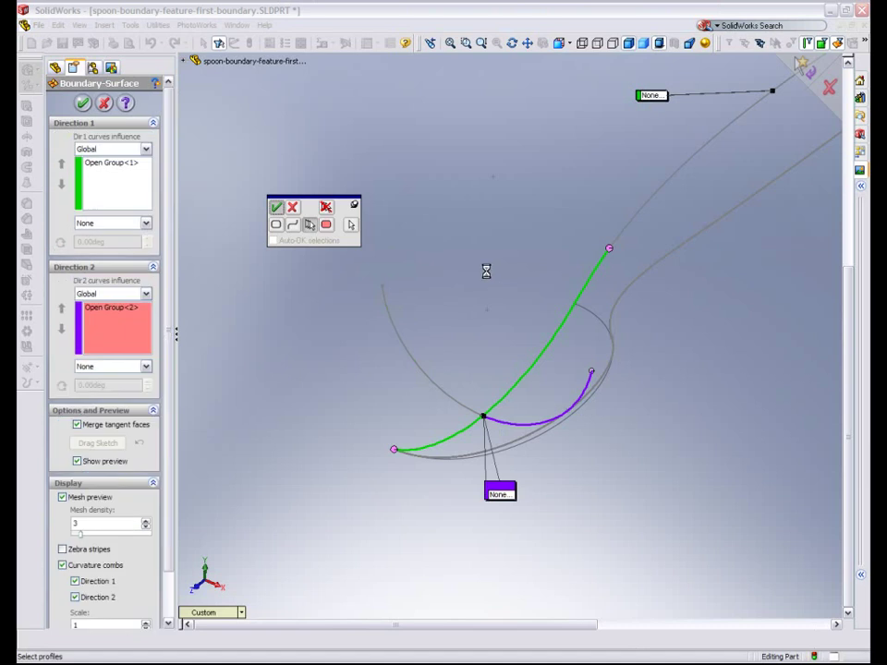
End the curve selection, accept the boundary surface for the bowl and orbit around its shape.
{"action": "middle_click_drag", "start_coordinate": [486, 270], "coordinate": [236, 169]}
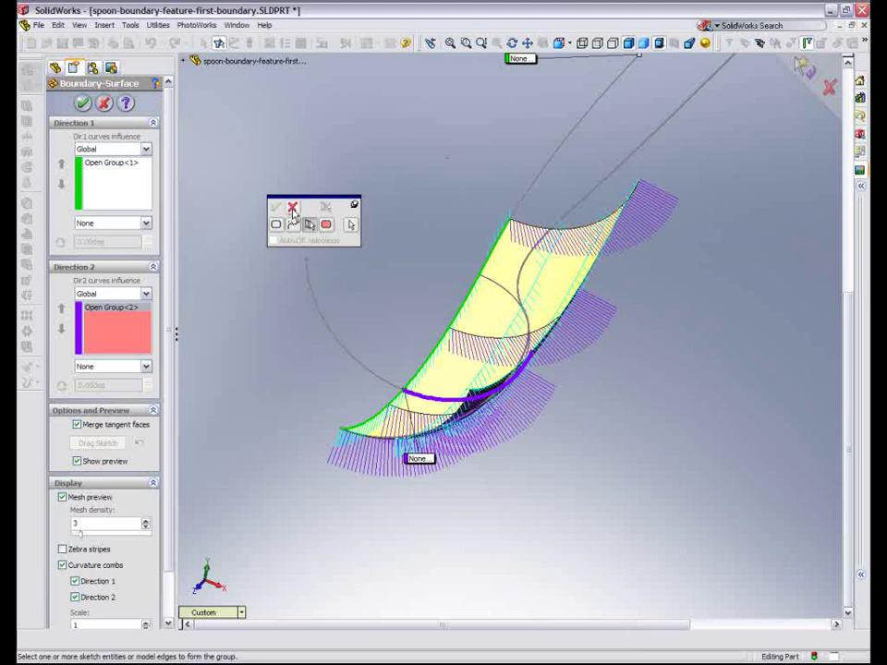
{"action": "left_click", "coordinate": [293, 211]}
{"action": "right_click", "coordinate": [512, 222]}
{"action": "middle_click_drag", "start_coordinate": [512, 222], "coordinate": [366, 323]}
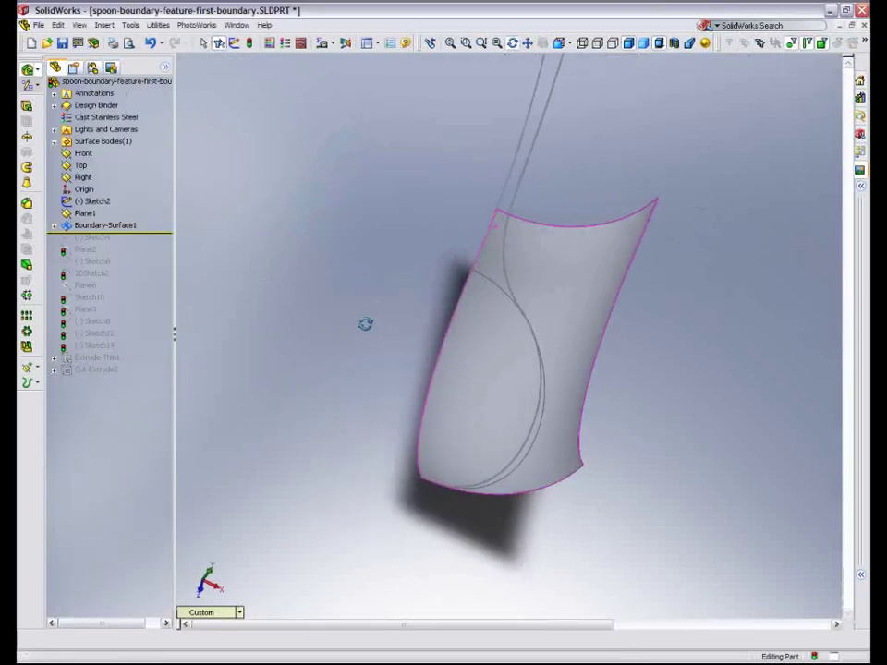
{"action": "left_click", "coordinate": [365, 324]}
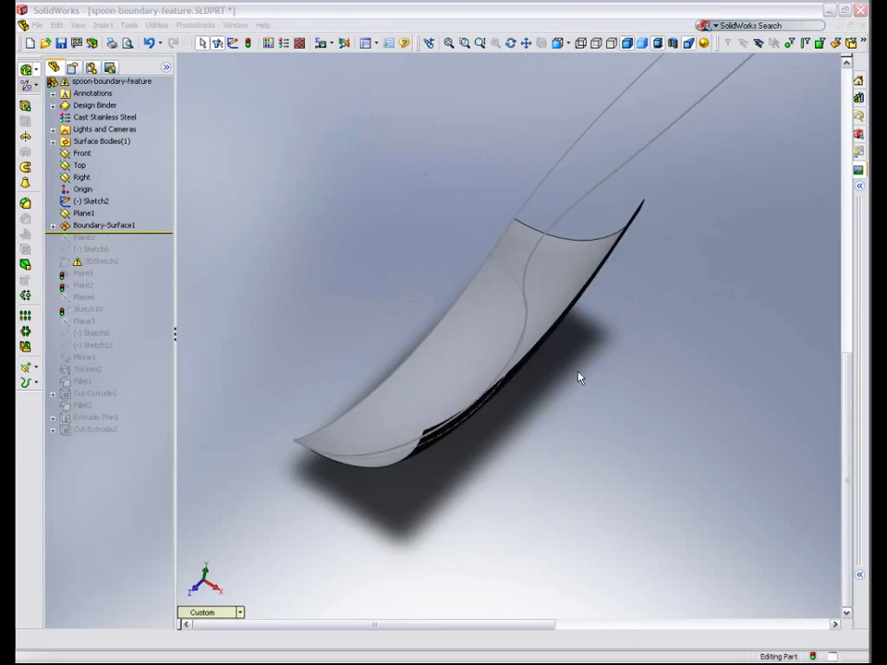
Trim the bowl surface using Sketch2 as the trim tool, keeping the piece inside the spoon outline.
{"action": "scroll", "coordinate": [564, 411], "scroll_direction": "up", "scroll_amount": 3}
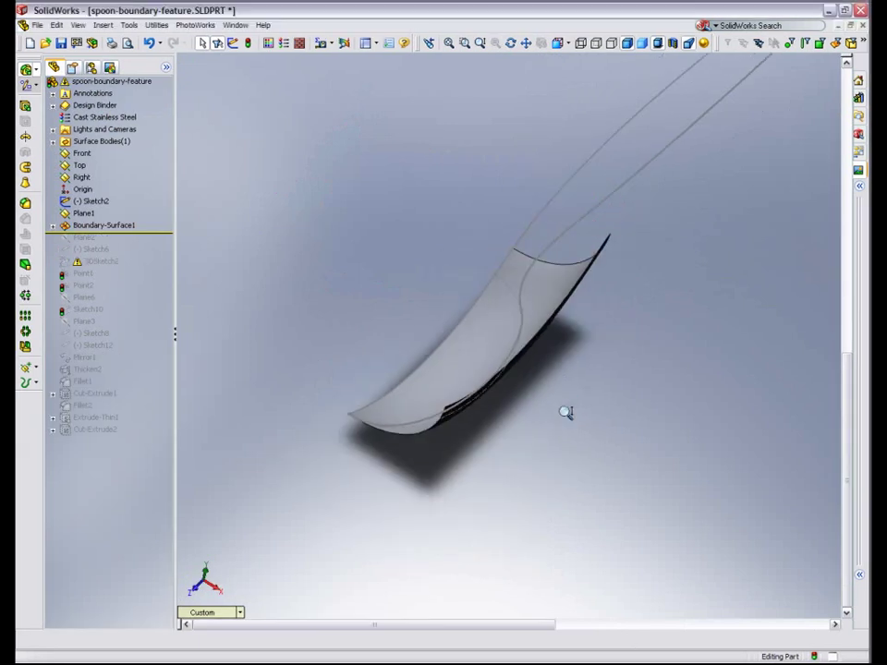
{"action": "mouse_move", "coordinate": [550, 425]}
{"action": "middle_mouse_down"}
{"action": "mouse_move", "coordinate": [566, 457]}
{"action": "mouse_move", "coordinate": [552, 427]}
{"action": "middle_mouse_up"}
{"action": "scroll", "coordinate": [559, 411], "scroll_direction": "down", "scroll_amount": 4}
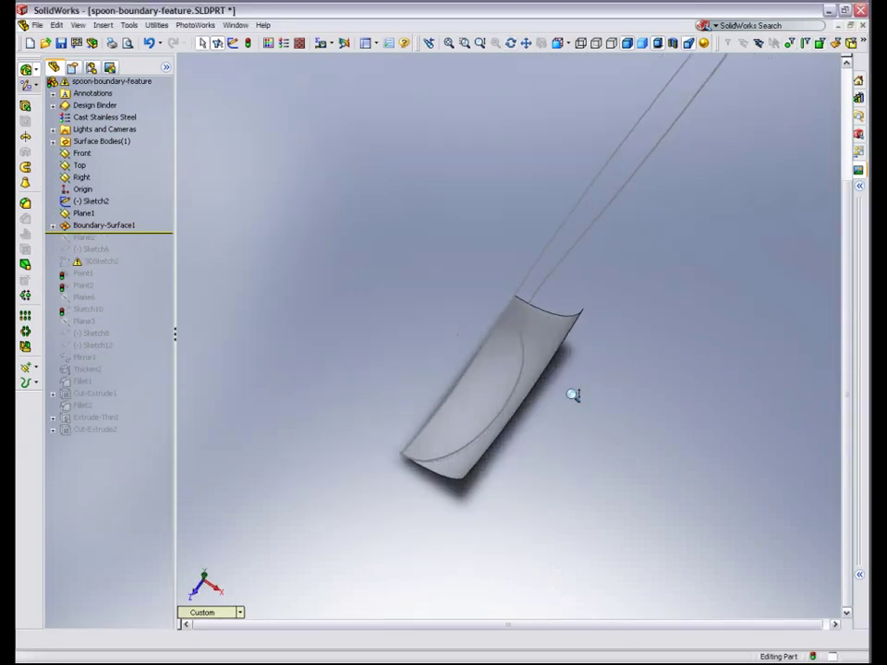
{"action": "left_click", "coordinate": [128, 25]}
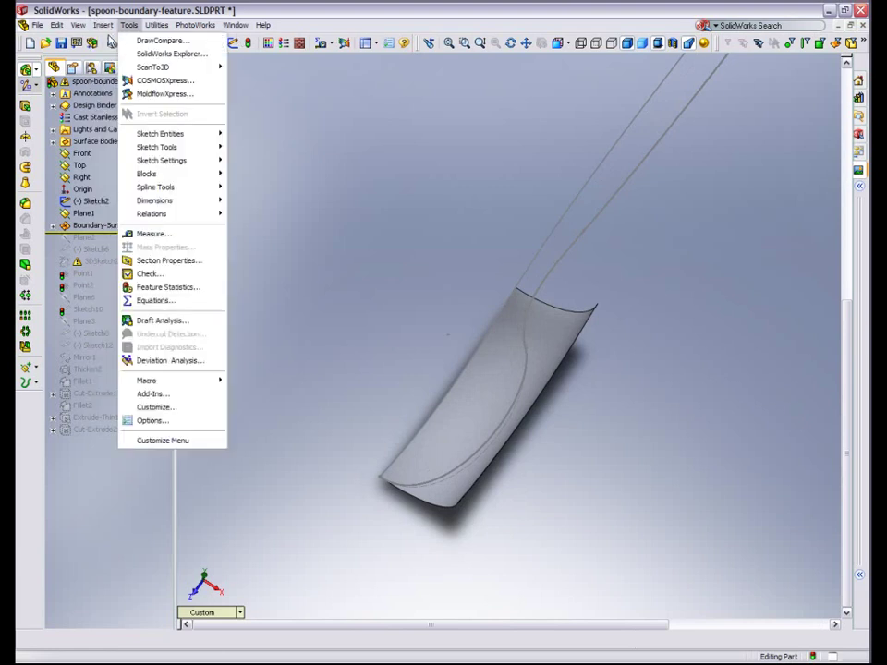
{"action": "mouse_move", "coordinate": [103, 25]}
{"action": "mouse_move", "coordinate": [131, 115]}
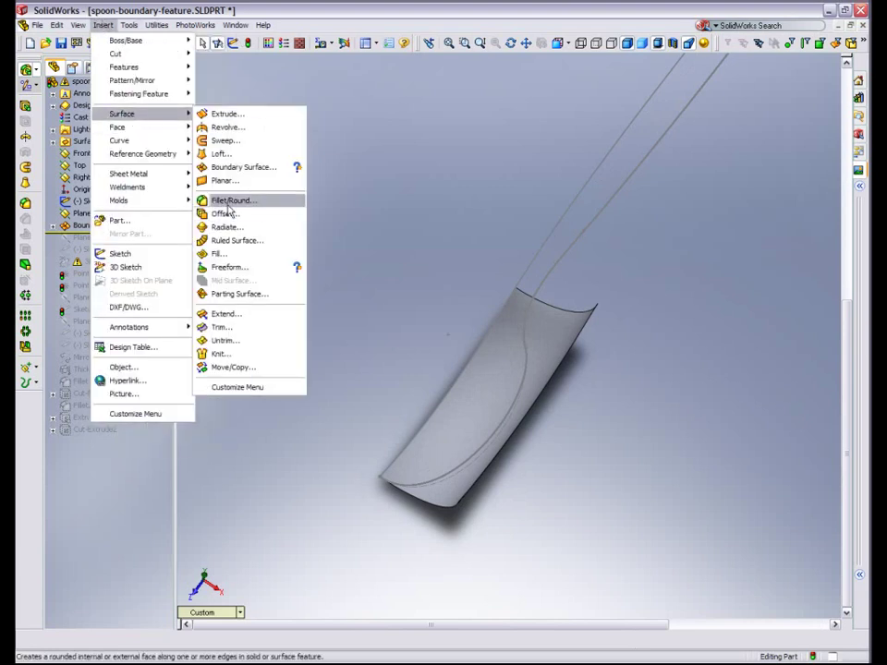
{"action": "left_click", "coordinate": [219, 328]}
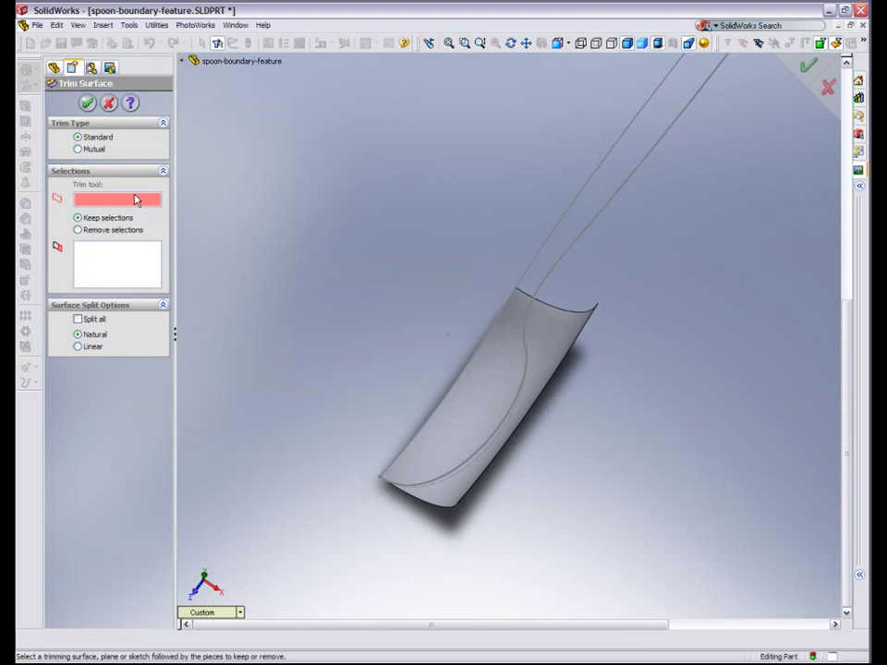
{"action": "left_click", "coordinate": [565, 265]}
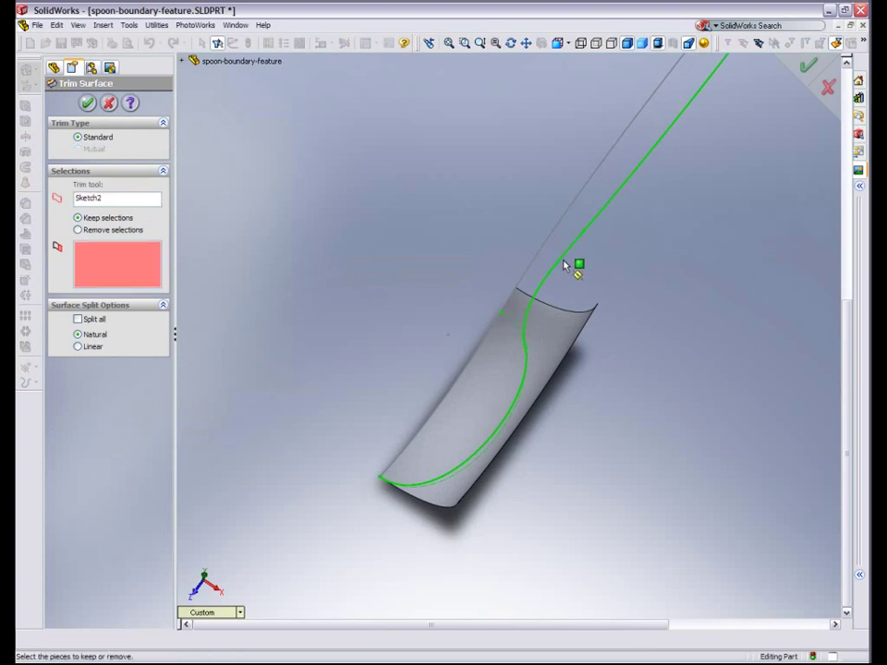
{"action": "left_click", "coordinate": [465, 394]}
{"action": "left_click", "coordinate": [465, 394]}
{"action": "right_click", "coordinate": [465, 394]}
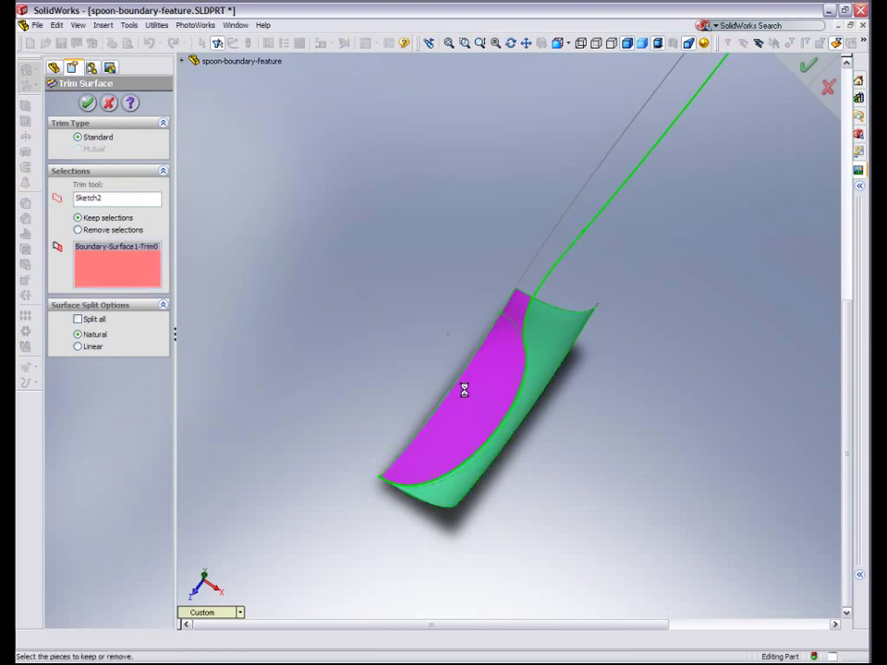
{"action": "middle_click_drag", "start_coordinate": [463, 392], "coordinate": [338, 365]}
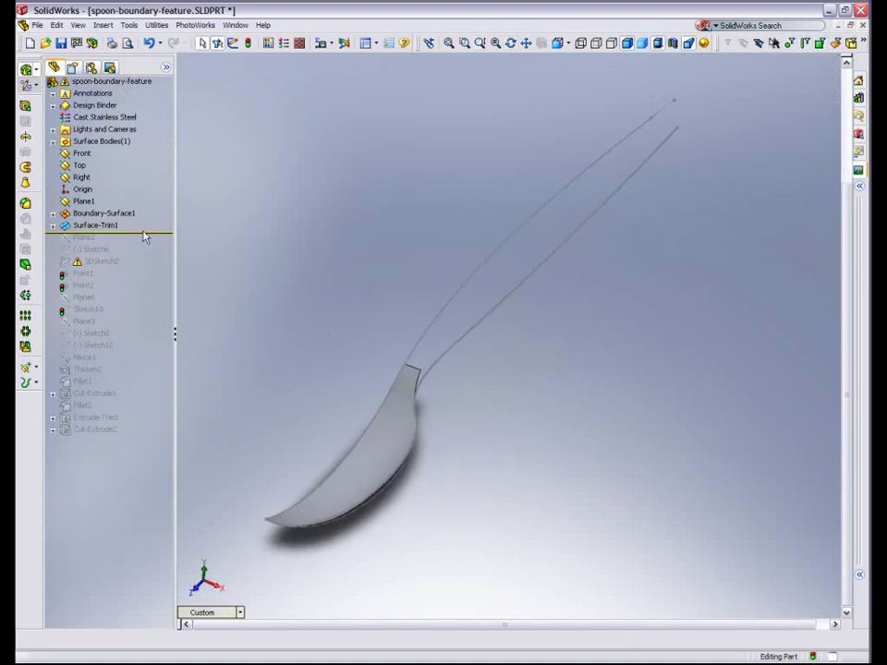
Roll the model forward to include Sketch6 at the handle end, then open that sketch for editing and view it face-on.
{"action": "left_click_drag", "start_coordinate": [143, 237], "coordinate": [93, 266]}
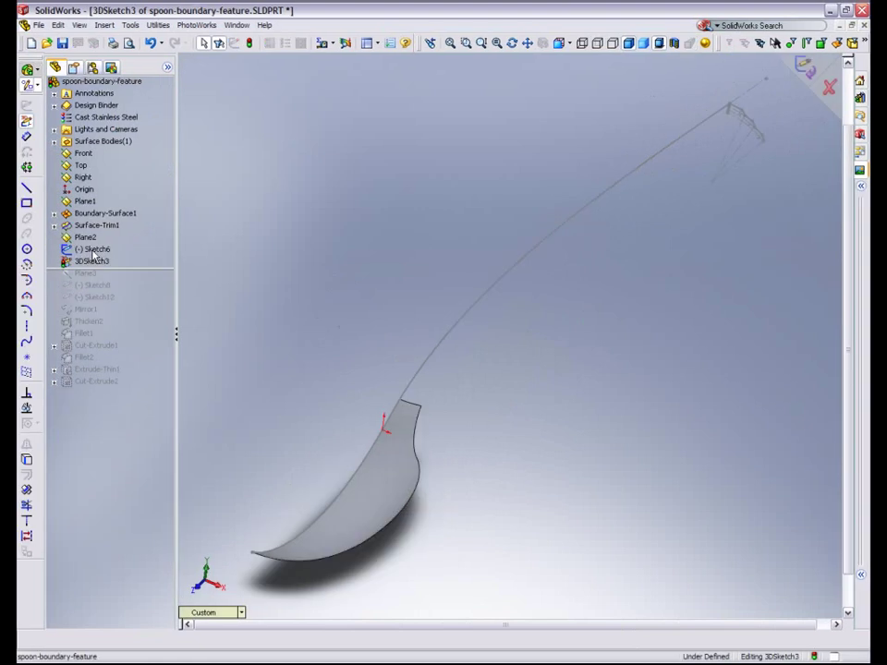
{"action": "right_click", "coordinate": [94, 252]}
{"action": "left_click", "coordinate": [819, 72]}
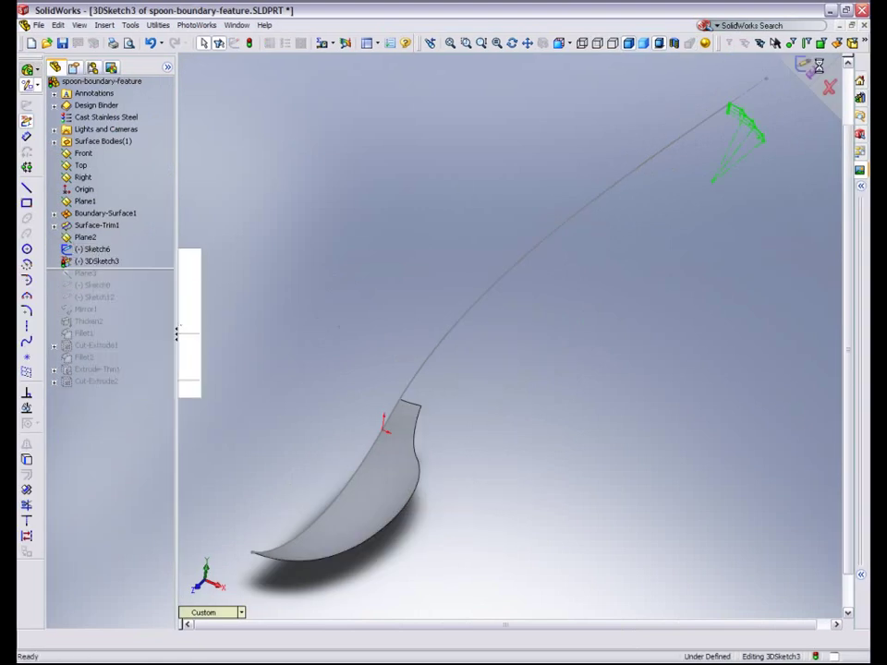
{"action": "right_click", "coordinate": [92, 251]}
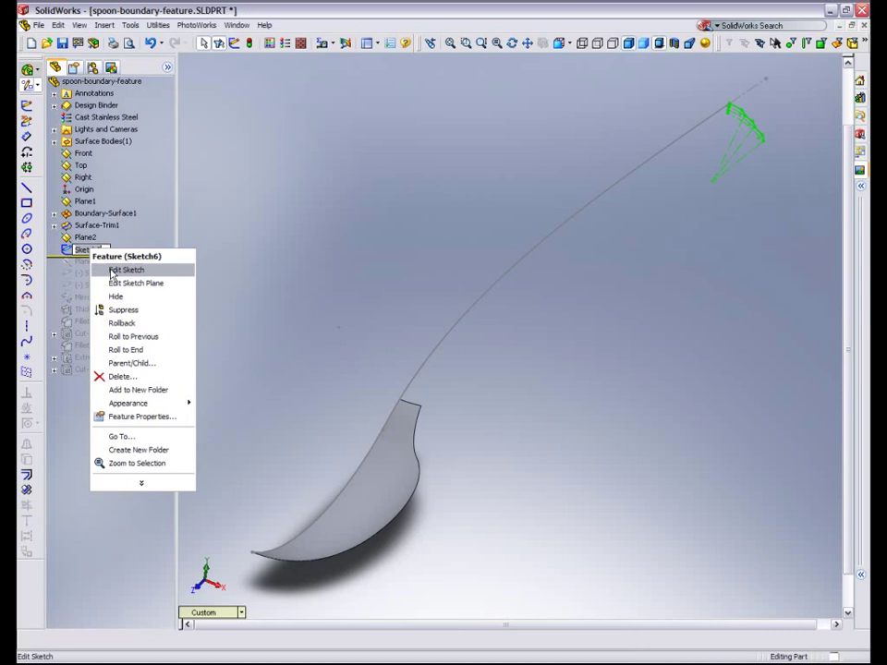
{"action": "left_click", "coordinate": [138, 269]}
{"action": "key", "text": "space"}
{"action": "double_click", "coordinate": [386, 286]}
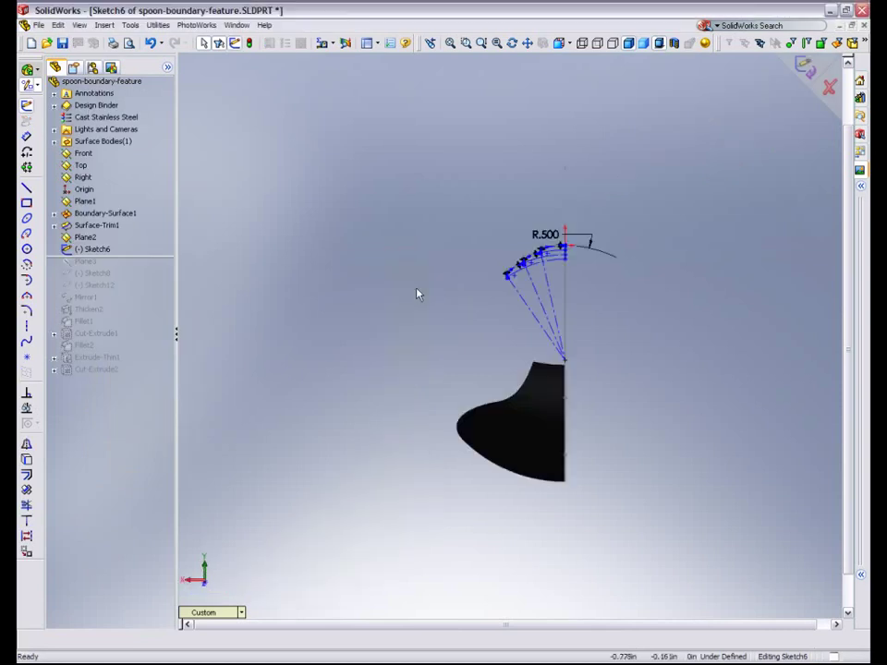
Move the outer endpoint of the scalloped handle-end profile to test how the sketch flexes, then exit the sketch.
{"action": "middle_click_drag", "start_coordinate": [421, 292], "coordinate": [447, 164], "text": "shift"}
{"action": "middle_click_drag", "start_coordinate": [400, 292], "coordinate": [317, 508], "text": "ctrl"}
{"action": "middle_click_drag", "start_coordinate": [360, 421], "coordinate": [456, 296], "text": "shift"}
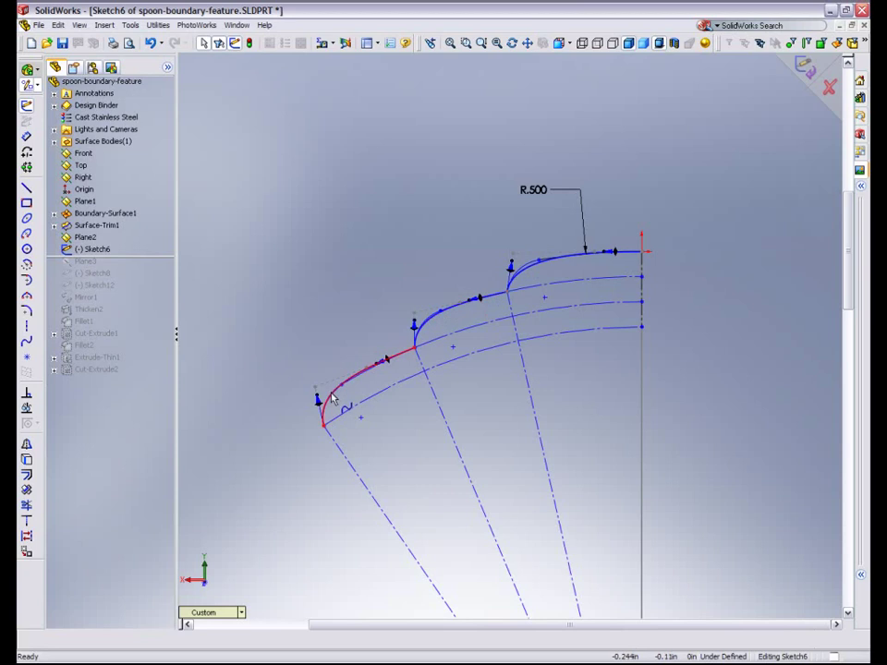
{"action": "scroll", "coordinate": [344, 267], "scroll_direction": "up", "scroll_amount": 3}
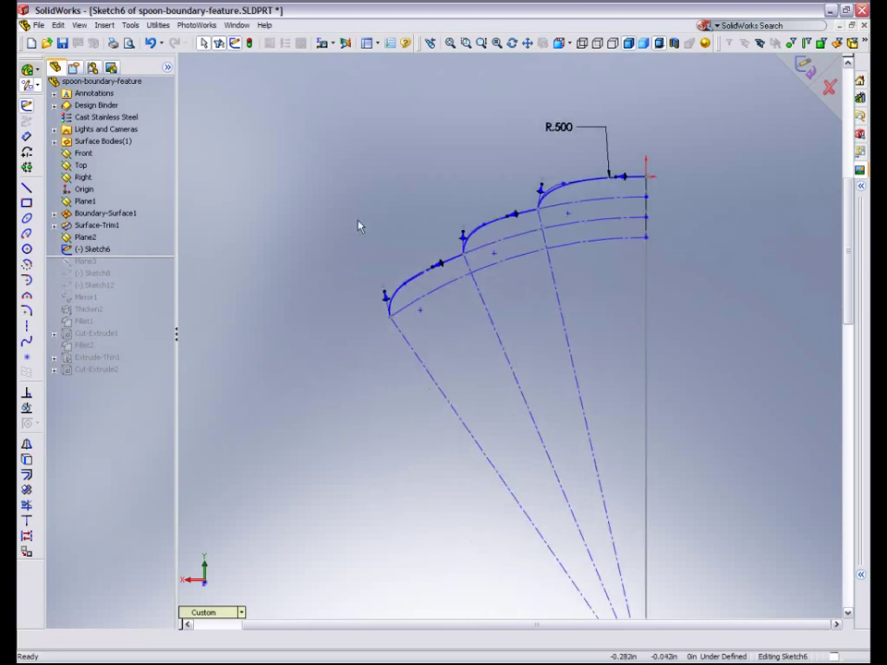
{"action": "left_click", "coordinate": [389, 314]}
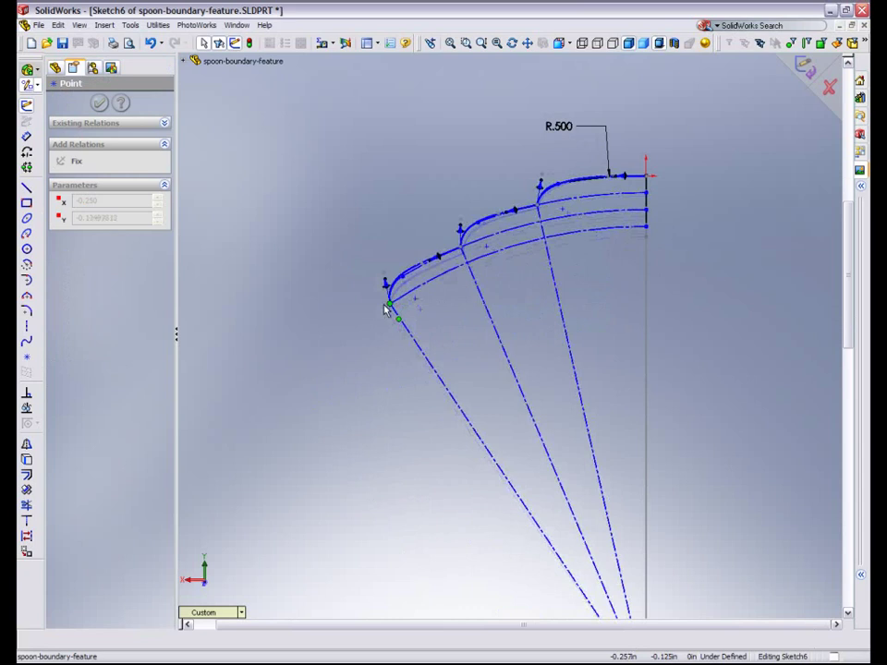
{"action": "mouse_move", "coordinate": [384, 309]}
{"action": "left_mouse_down"}
{"action": "mouse_move", "coordinate": [370, 337]}
{"action": "mouse_move", "coordinate": [375, 320]}
{"action": "left_mouse_up"}
{"action": "left_click", "coordinate": [340, 230]}
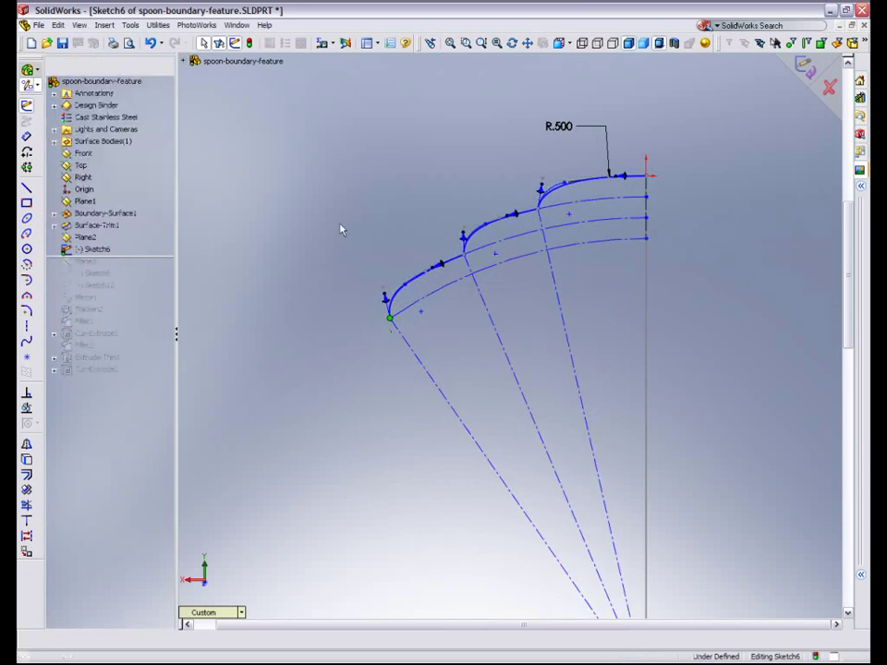
{"action": "left_click", "coordinate": [807, 67]}
In a new 3D sketch, draw a two-point spline from the handle-end profile's outer end to the trimmed bowl's neck corner.
{"action": "mouse_move", "coordinate": [530, 141]}
{"action": "middle_mouse_down"}
{"action": "mouse_move", "coordinate": [376, 182]}
{"action": "mouse_move", "coordinate": [384, 305]}
{"action": "mouse_move", "coordinate": [457, 317]}
{"action": "mouse_move", "coordinate": [573, 372]}
{"action": "mouse_move", "coordinate": [306, 289]}
{"action": "mouse_move", "coordinate": [376, 268]}
{"action": "middle_mouse_up"}
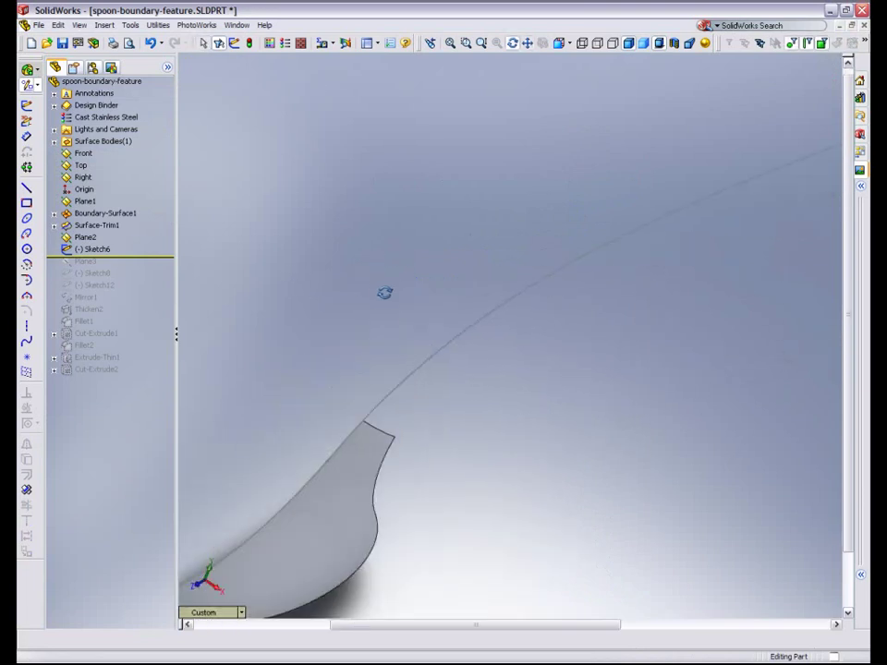
{"action": "mouse_move", "coordinate": [384, 293]}
{"action": "middle_mouse_down"}
{"action": "mouse_move", "coordinate": [398, 313]}
{"action": "mouse_move", "coordinate": [379, 292]}
{"action": "middle_mouse_up"}
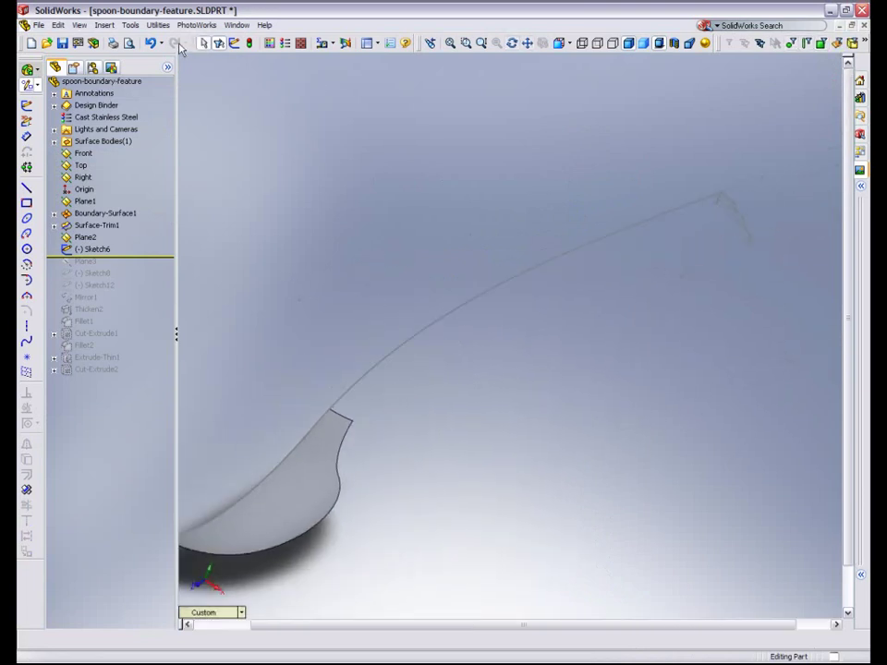
{"action": "left_click", "coordinate": [38, 86]}
{"action": "left_click", "coordinate": [66, 97]}
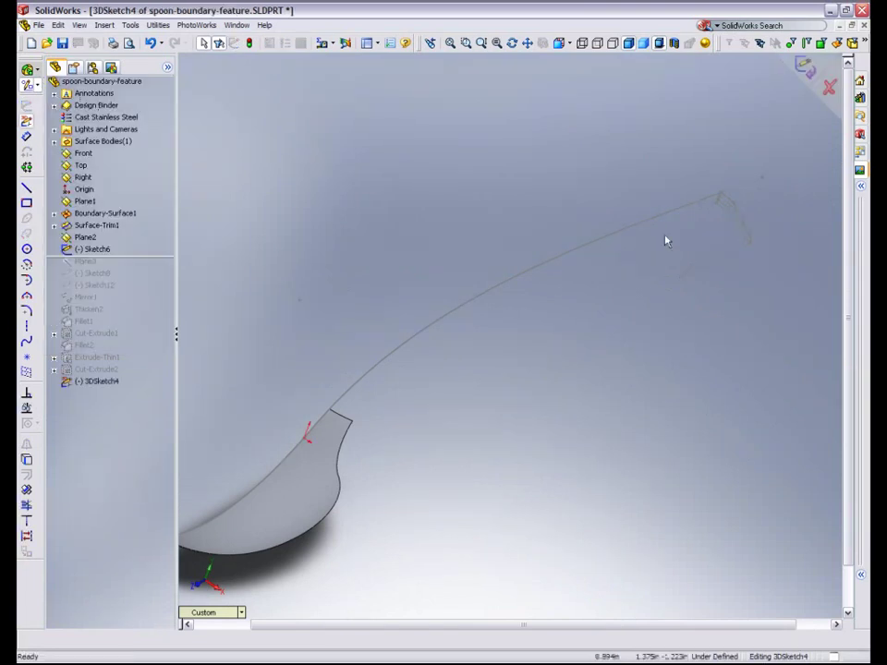
{"action": "left_click", "coordinate": [28, 341]}
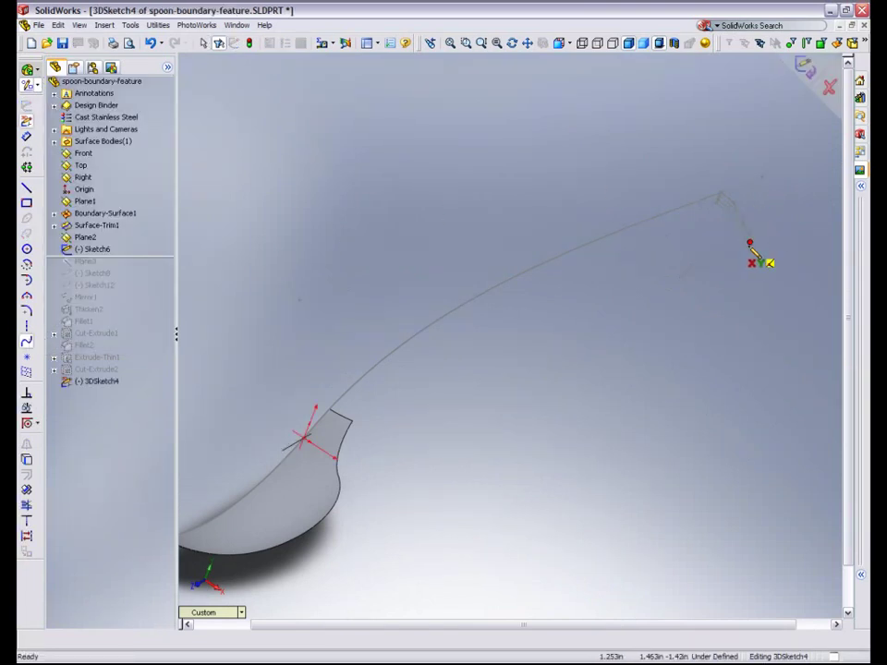
{"action": "left_click", "coordinate": [750, 244]}
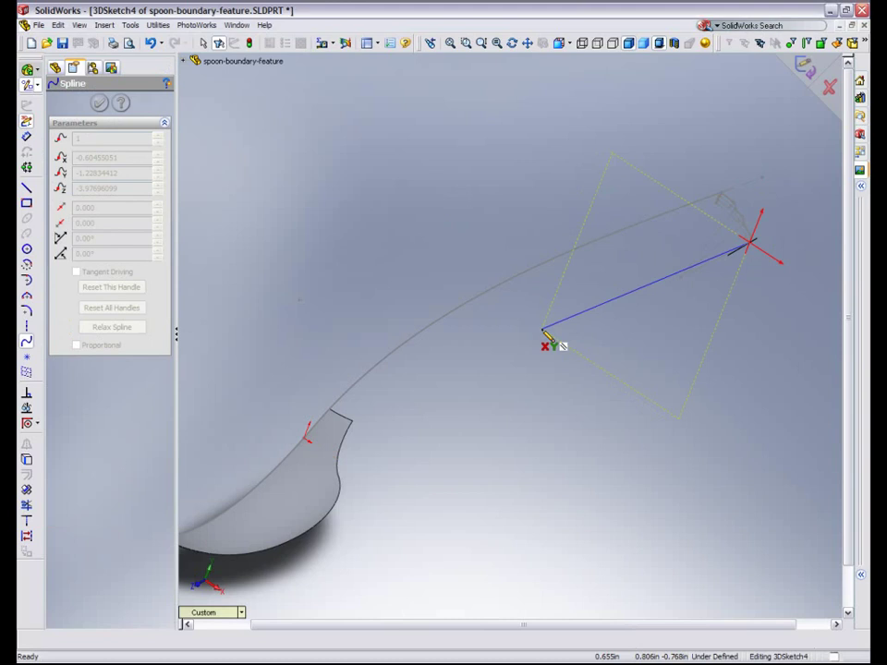
{"action": "right_click", "coordinate": [369, 430]}
{"action": "left_click", "coordinate": [387, 145]}
Bend the handle's edge spline upward by moving its middle control-polygon point to about X 0.184, Y 0.028.
{"action": "scroll", "coordinate": [674, 235], "scroll_direction": "down", "scroll_amount": 4}
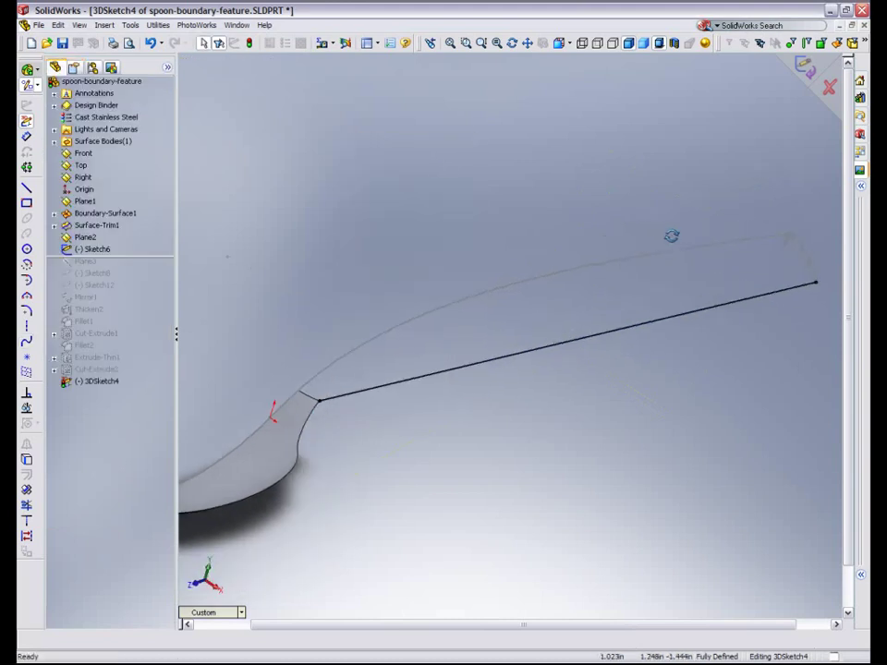
{"action": "middle_click_drag", "start_coordinate": [688, 232], "coordinate": [585, 255]}
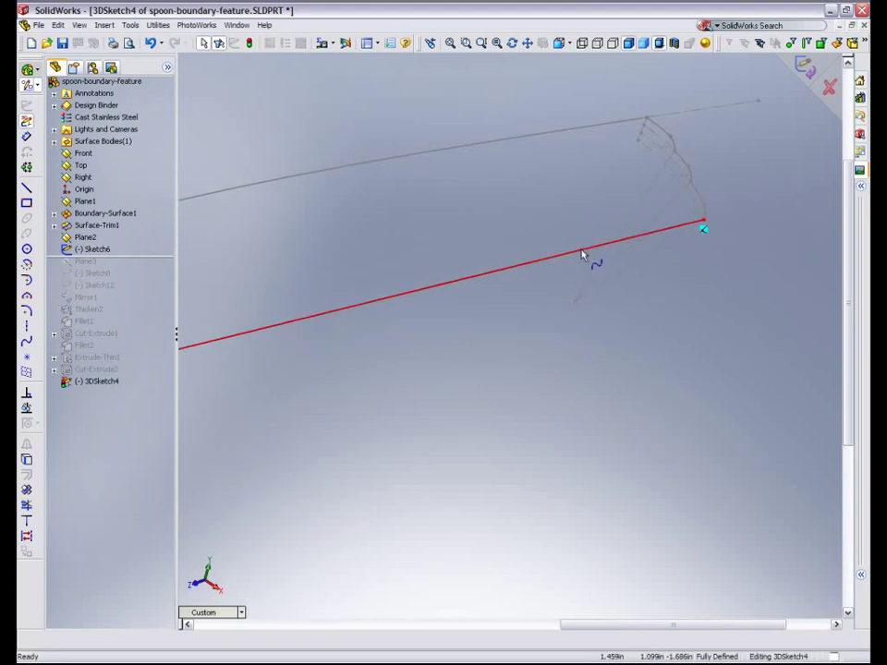
{"action": "left_click", "coordinate": [586, 251]}
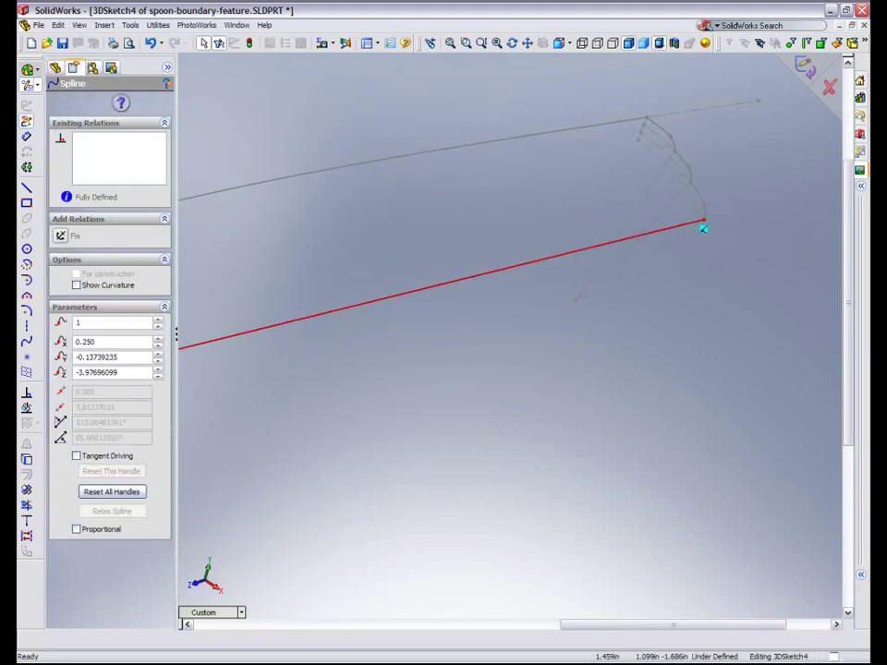
{"action": "right_click", "coordinate": [509, 270]}
{"action": "left_click", "coordinate": [364, 310]}
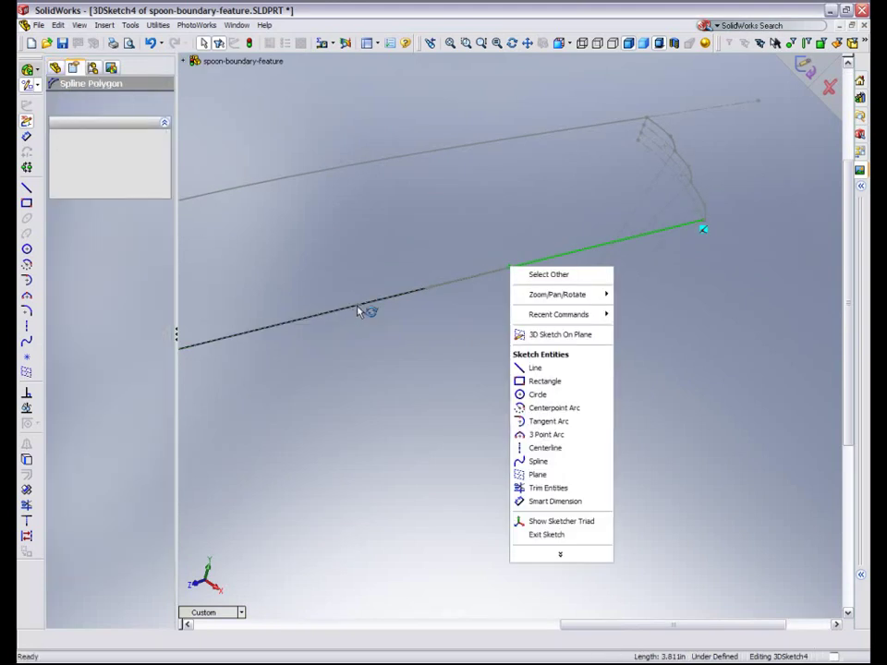
{"action": "left_click_drag", "start_coordinate": [363, 282], "coordinate": [365, 268]}
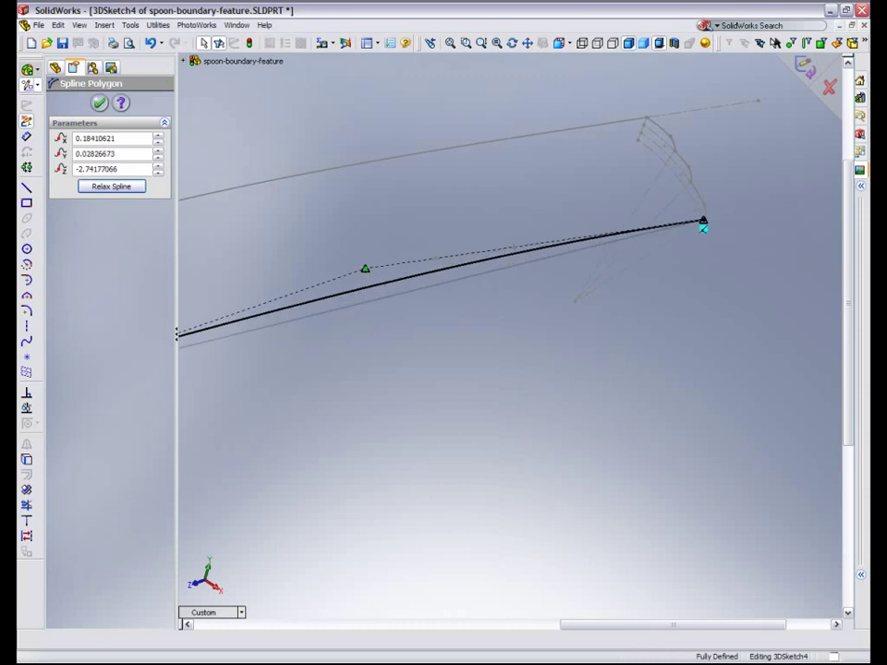
Show the sketcher triad on the spline's control point and shift the point to about X 0.298, Y 0.035.
{"action": "right_click", "coordinate": [366, 270]}
{"action": "left_click", "coordinate": [387, 525]}
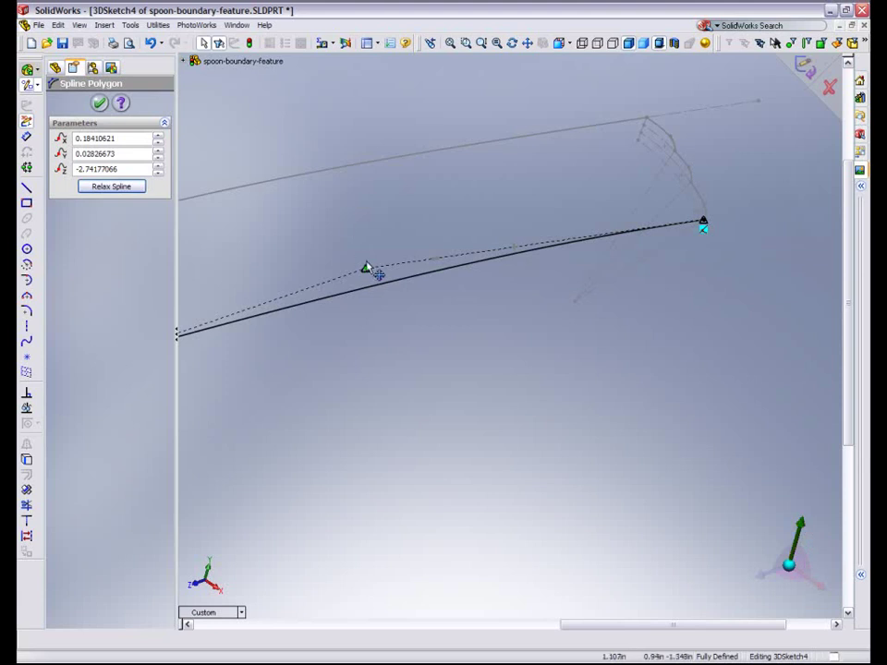
{"action": "left_click_drag", "start_coordinate": [377, 275], "coordinate": [402, 291]}
{"action": "right_click", "coordinate": [510, 342]}
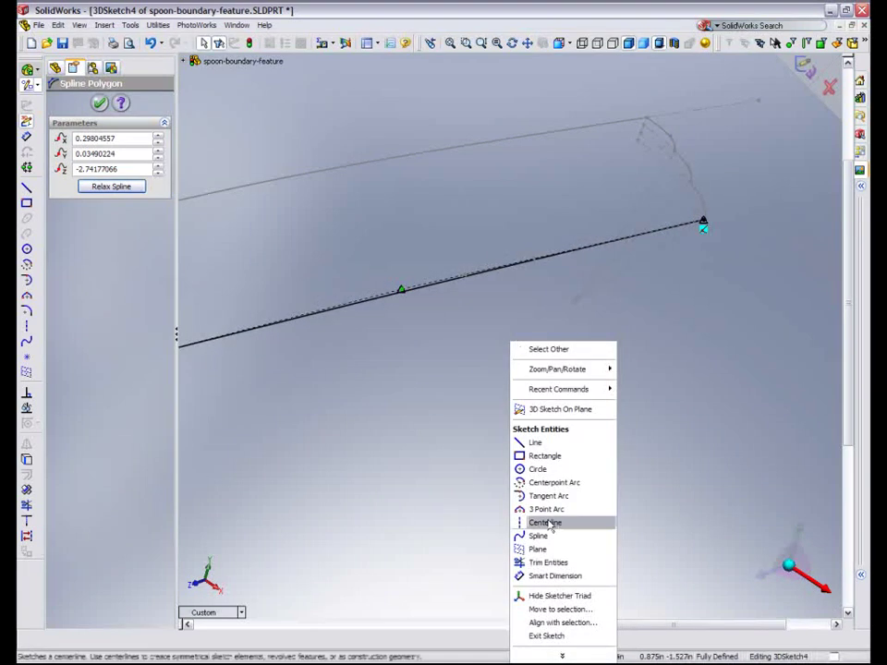
{"action": "left_click", "coordinate": [478, 439]}
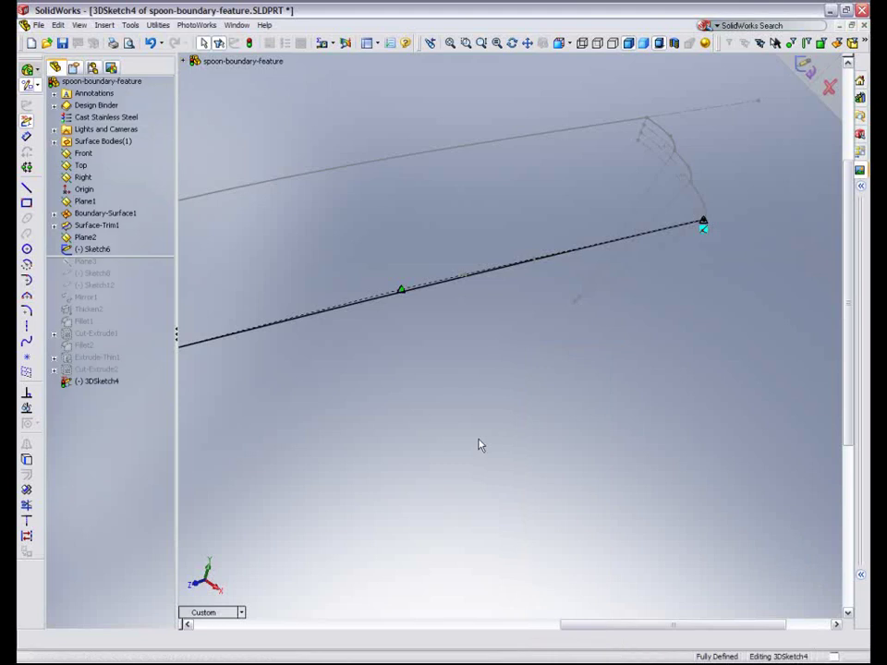
Add a Parallel relation between the spline's tangency handle at the handle end and the construction line extending from the spoon's tip.
{"action": "left_click", "coordinate": [533, 264]}
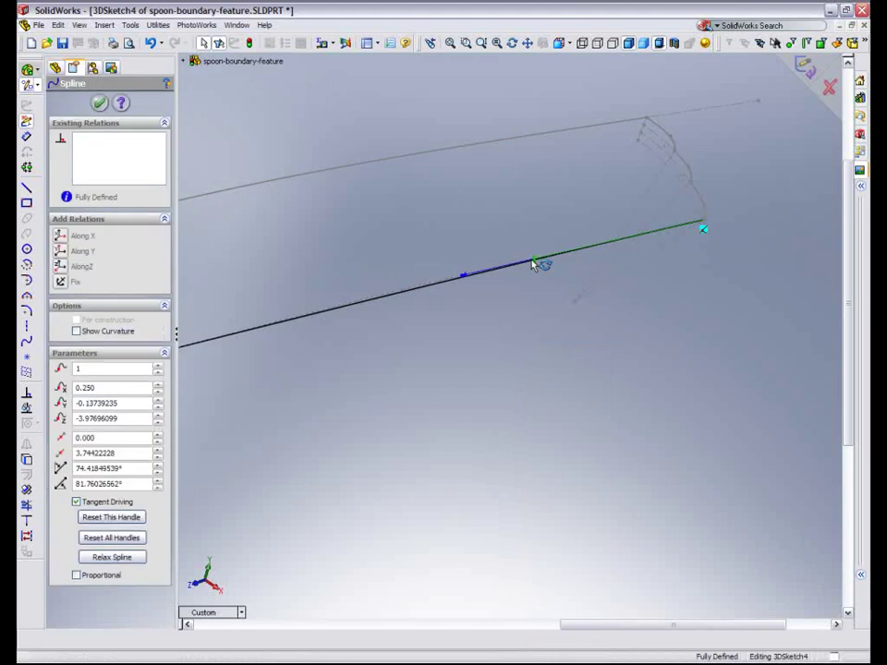
{"action": "left_click", "coordinate": [679, 120], "text": "ctrl"}
{"action": "left_click", "coordinate": [60, 344]}
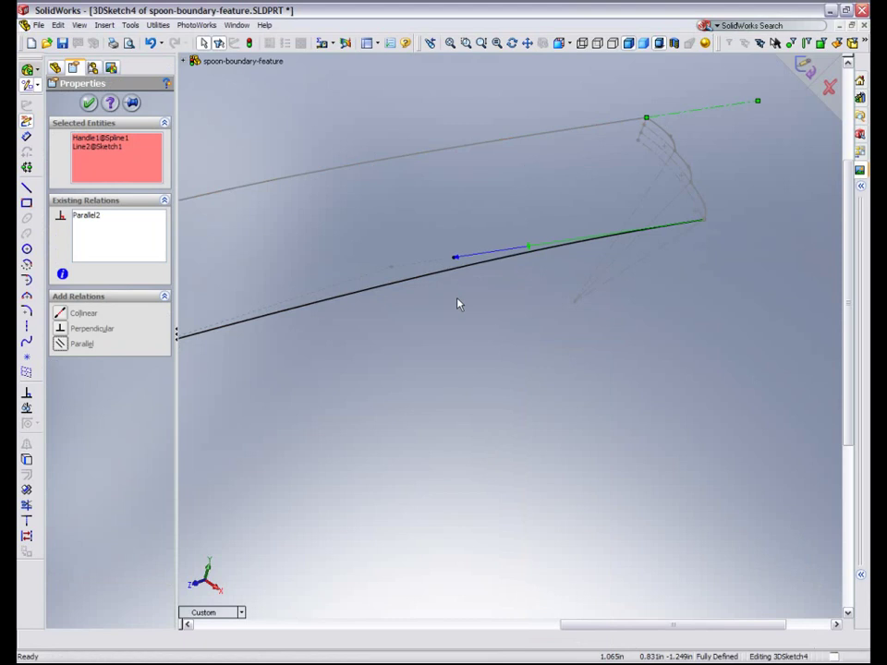
In the Left view, lengthen the spline's tangency handle at the handle end to a weight of about 4.69.
{"action": "middle_click_drag", "start_coordinate": [457, 303], "coordinate": [453, 344]}
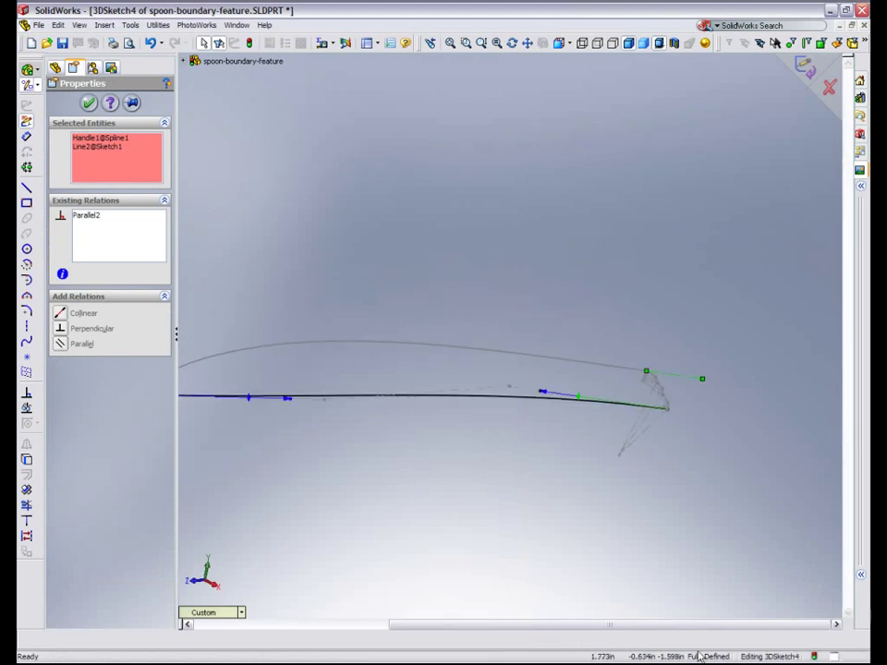
{"action": "key", "text": "ctrl+3"}
{"action": "middle_click_drag", "start_coordinate": [260, 435], "coordinate": [586, 340], "text": "shift"}
{"action": "middle_click_drag", "start_coordinate": [587, 340], "coordinate": [458, 342], "text": "ctrl"}
{"action": "left_click", "coordinate": [577, 367]}
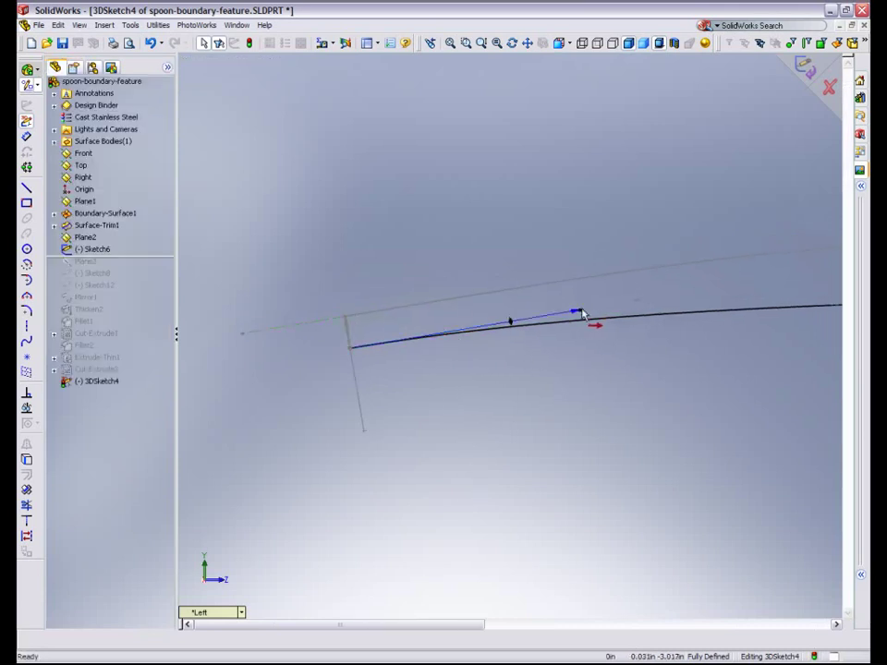
{"action": "left_click", "coordinate": [582, 314]}
{"action": "left_click_drag", "start_coordinate": [593, 308], "coordinate": [637, 300]}
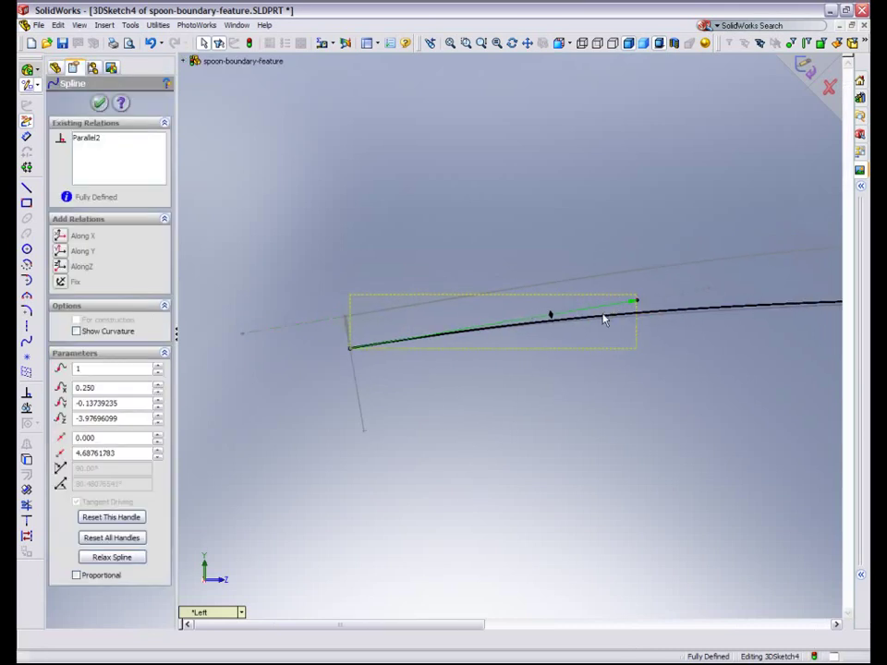
Add an Equal Curvature relation between the handle's edge spline and the trimmed bowl's outline edge at the neck.
{"action": "middle_click_drag", "start_coordinate": [539, 389], "coordinate": [545, 432], "text": "shift"}
{"action": "middle_click_drag", "start_coordinate": [744, 388], "coordinate": [430, 451], "text": "ctrl"}
{"action": "scroll", "coordinate": [428, 406], "scroll_direction": "down", "scroll_amount": 4}
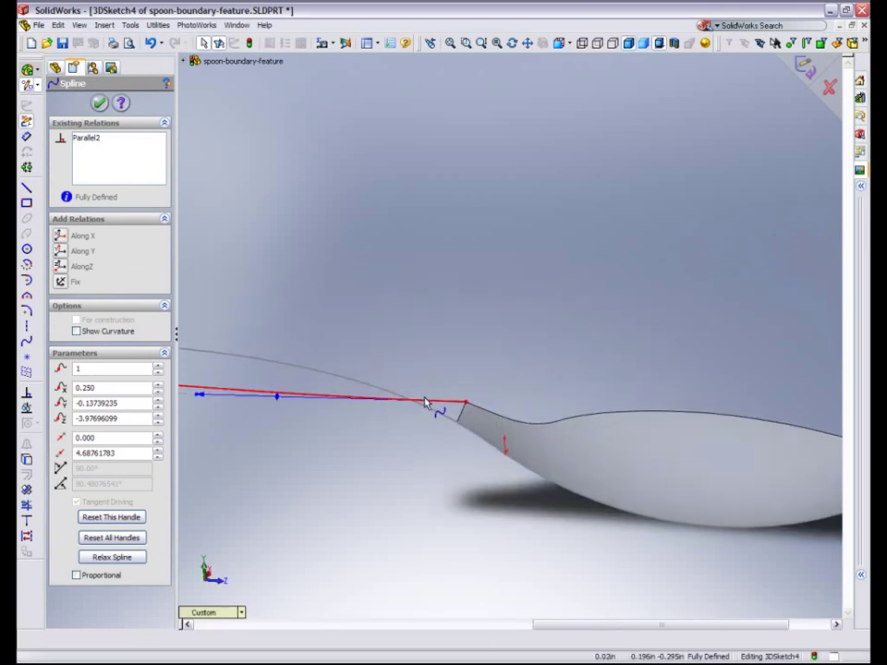
{"action": "left_click", "coordinate": [425, 400]}
{"action": "left_click", "coordinate": [495, 419], "text": "ctrl"}
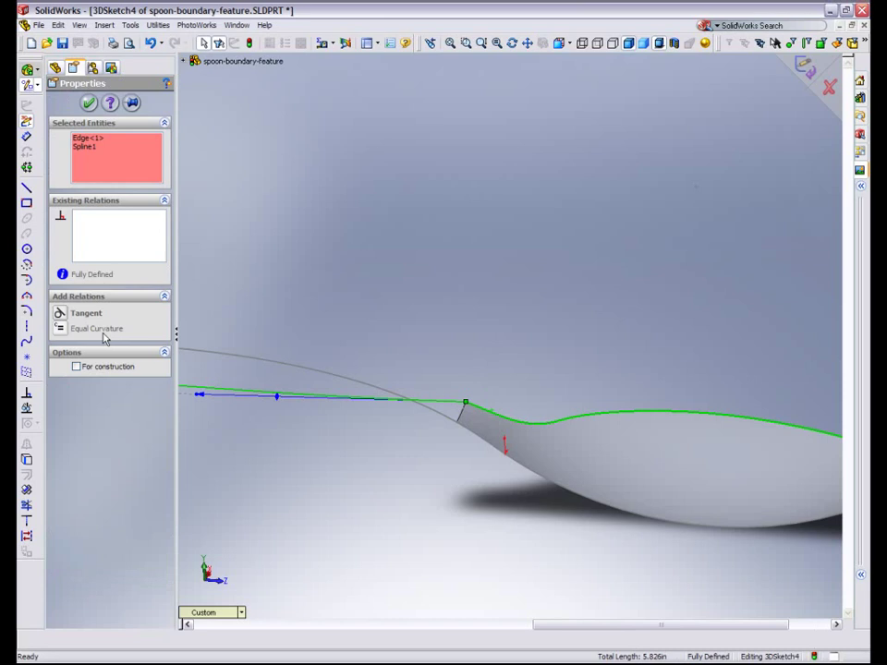
{"action": "left_click", "coordinate": [100, 329]}
In the Right view, slightly adjust the spline's tangency handle at the neck, then rebuild to exit the 3D sketch.
{"action": "scroll", "coordinate": [377, 292], "scroll_direction": "up", "scroll_amount": 3}
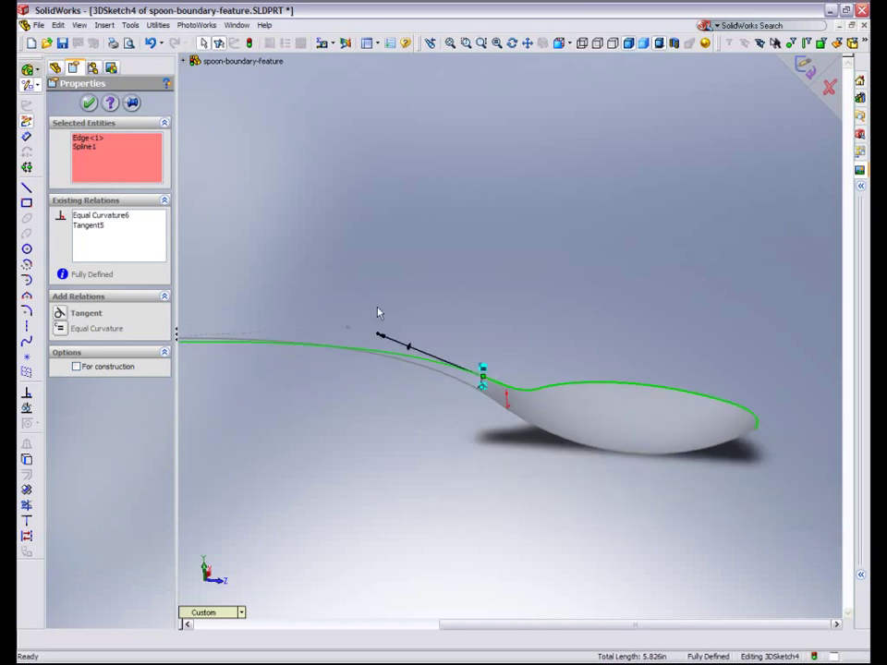
{"action": "key", "text": "space"}
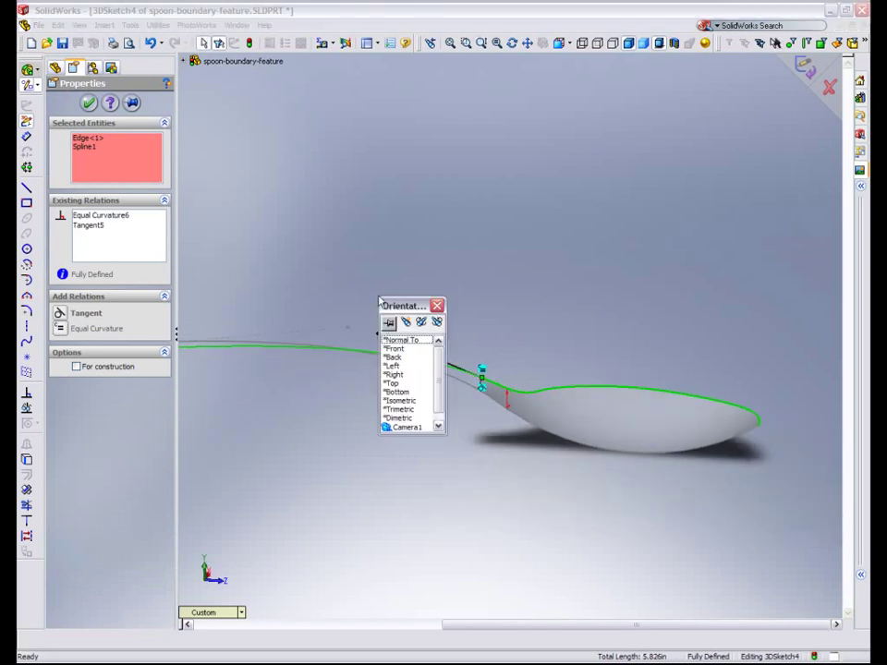
{"action": "left_click", "coordinate": [394, 374]}
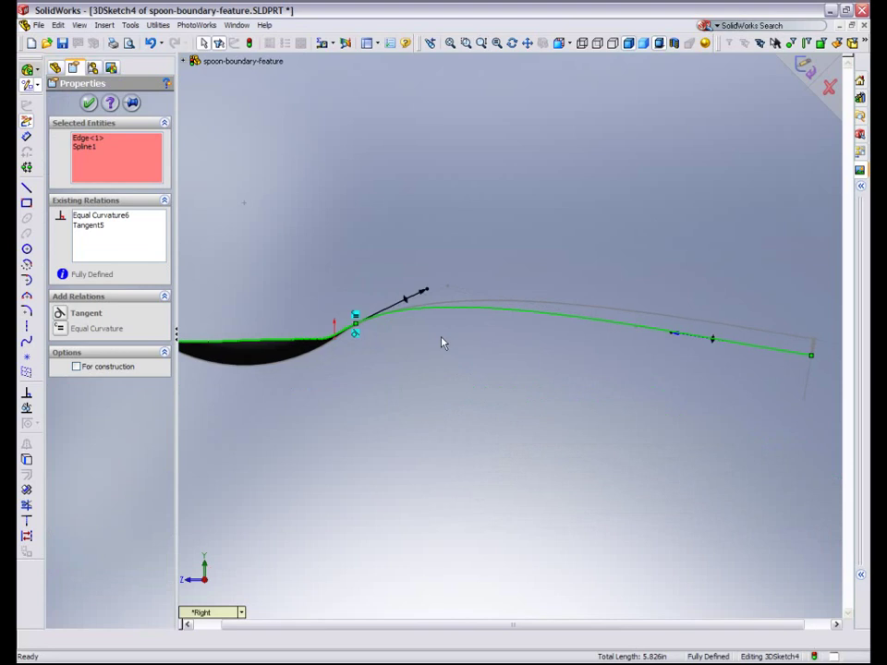
{"action": "scroll", "coordinate": [444, 340], "scroll_direction": "down", "scroll_amount": 1}
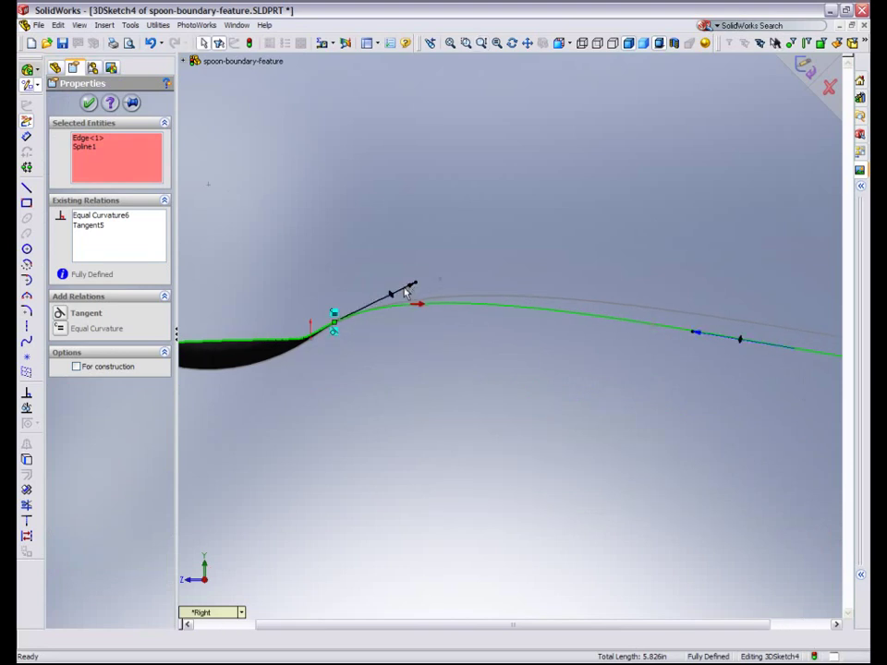
{"action": "left_click", "coordinate": [401, 294]}
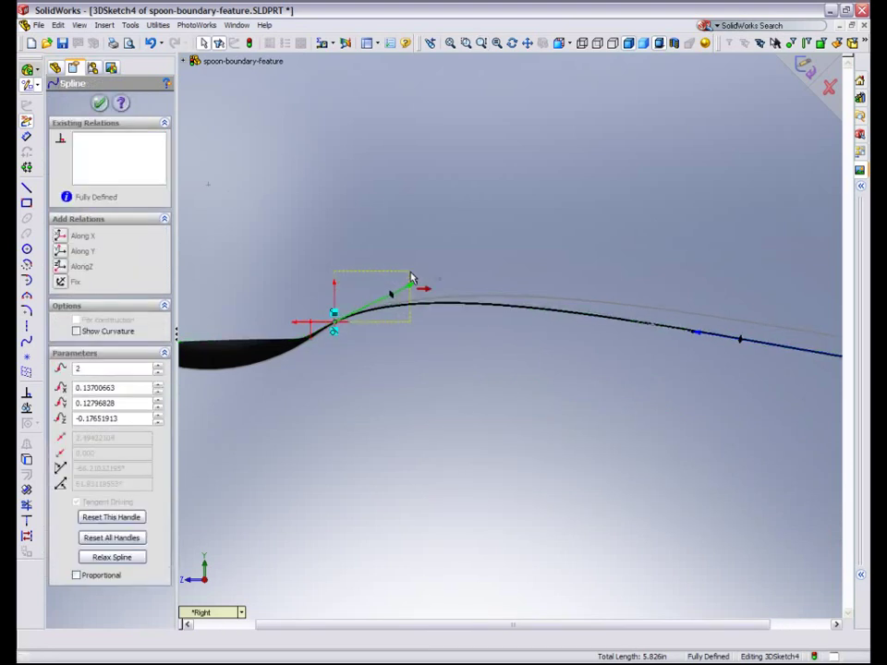
{"action": "left_click", "coordinate": [391, 339]}
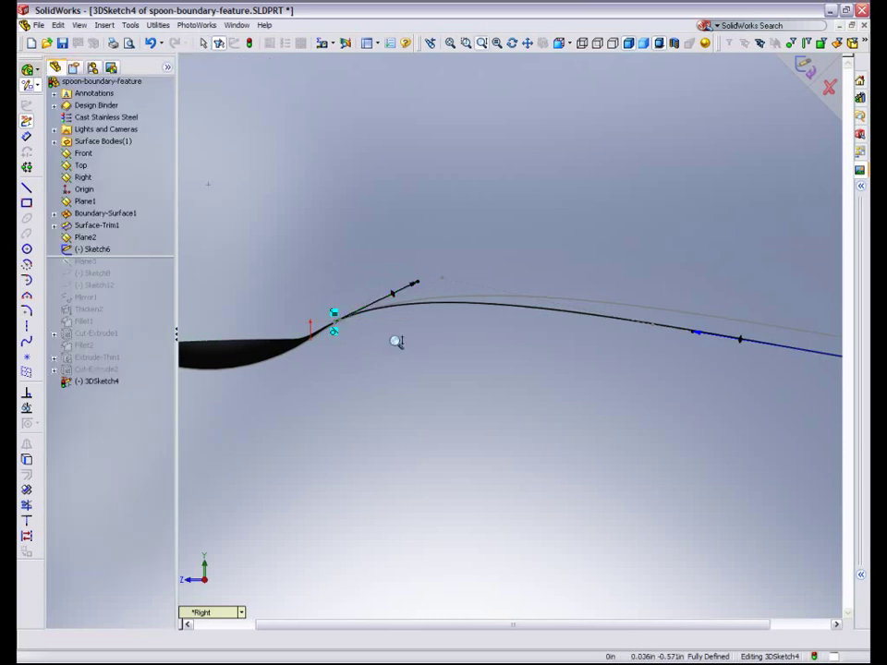
{"action": "scroll", "coordinate": [397, 342], "scroll_direction": "up", "scroll_amount": 3}
{"action": "middle_click_drag", "start_coordinate": [392, 383], "coordinate": [725, 275]}
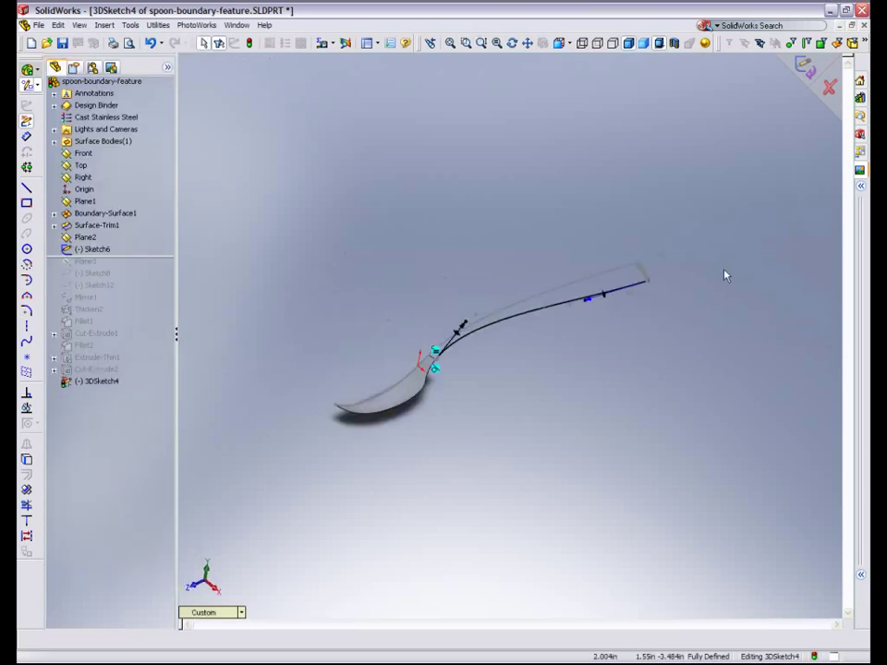
{"action": "key", "text": "ctrl+b"}
Create a reference plane offset about 0.678 in from the Front plane towards the handle.
{"action": "mouse_move", "coordinate": [414, 196]}
{"action": "middle_mouse_down"}
{"action": "mouse_move", "coordinate": [481, 213]}
{"action": "mouse_move", "coordinate": [444, 216]}
{"action": "mouse_move", "coordinate": [422, 206]}
{"action": "middle_mouse_up"}
{"action": "left_click", "coordinate": [83, 156]}
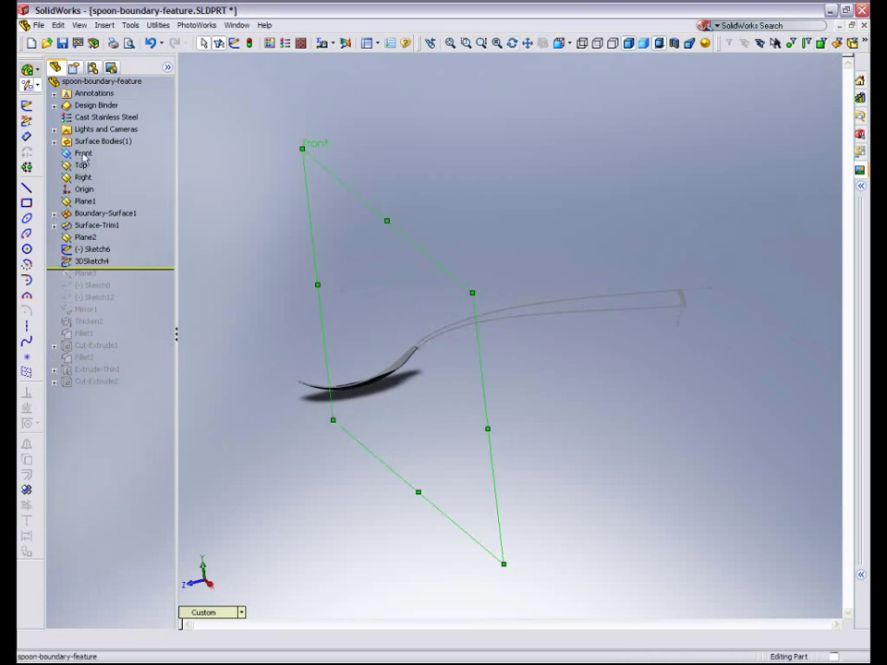
{"action": "middle_click_drag", "start_coordinate": [397, 251], "coordinate": [376, 236]}
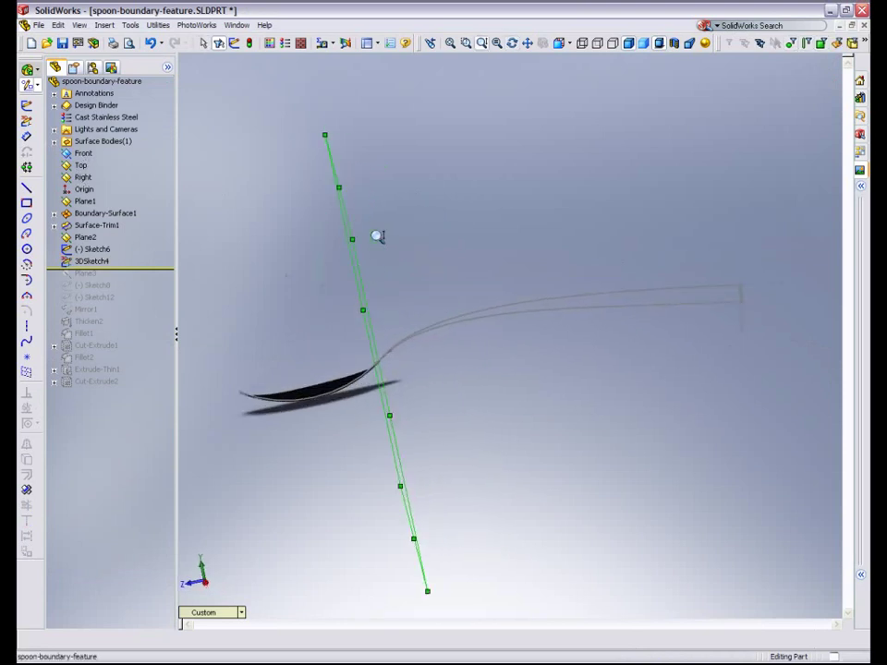
{"action": "left_click_drag", "start_coordinate": [360, 271], "coordinate": [416, 259], "text": "ctrl"}
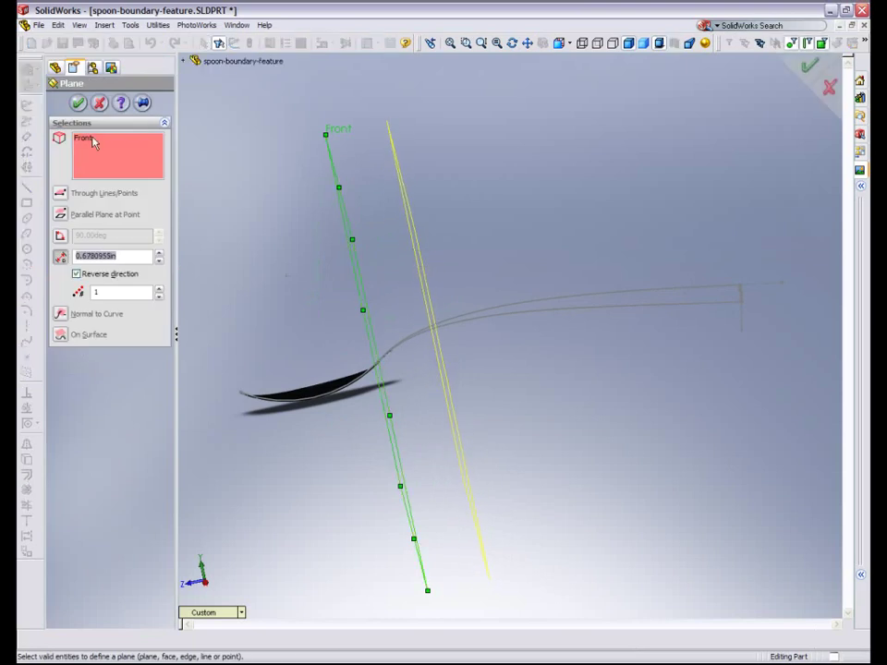
{"action": "left_click", "coordinate": [78, 103]}
Start a sketch on the new offset plane and draw a three-point arc of about 0.18 in radius spanning 90° across the handle curves.
{"action": "middle_click_drag", "start_coordinate": [307, 279], "coordinate": [386, 288]}
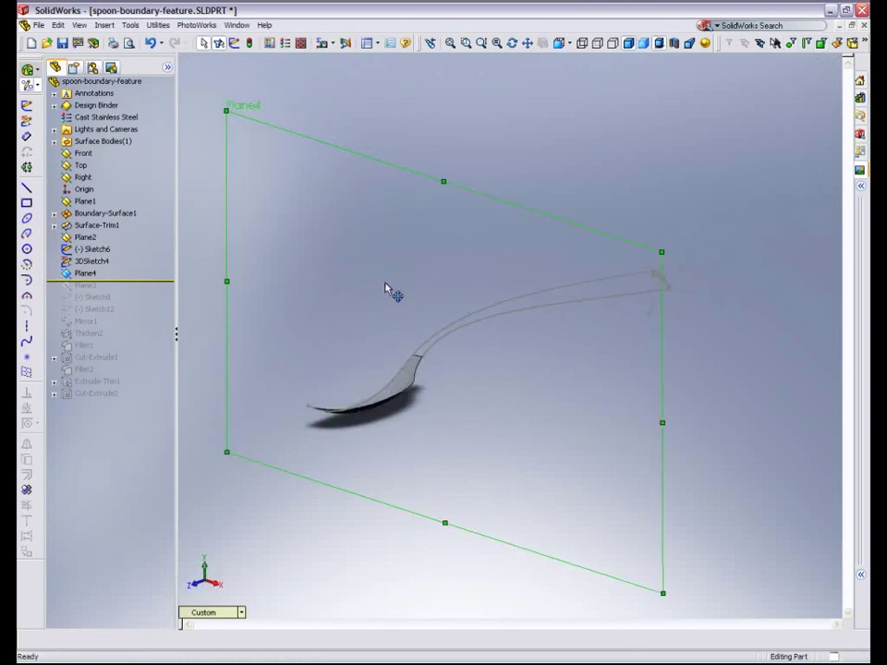
{"action": "right_click", "coordinate": [391, 268]}
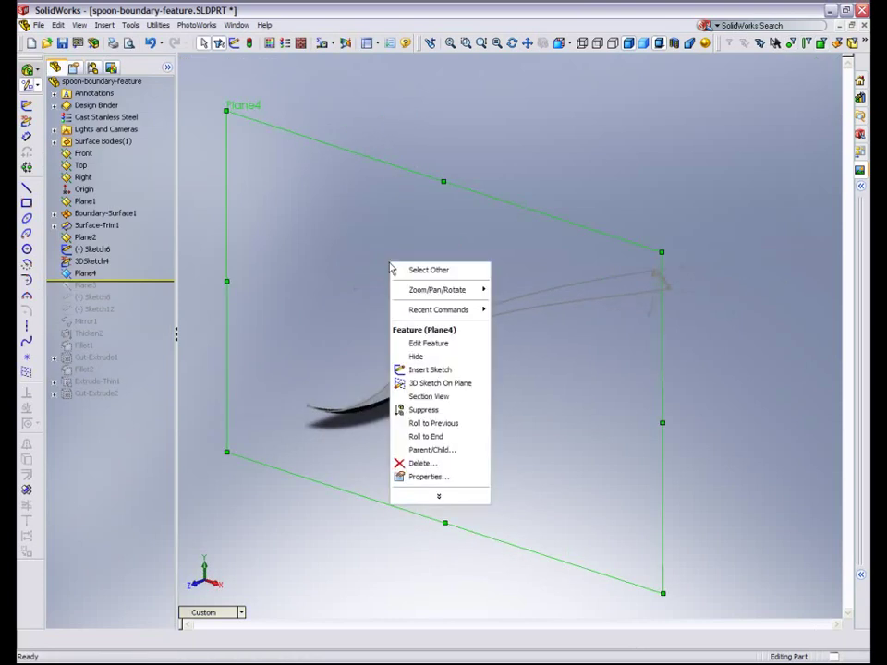
{"action": "left_click", "coordinate": [429, 369]}
{"action": "scroll", "coordinate": [471, 342], "scroll_direction": "down", "scroll_amount": 5}
{"action": "right_click", "coordinate": [337, 282]}
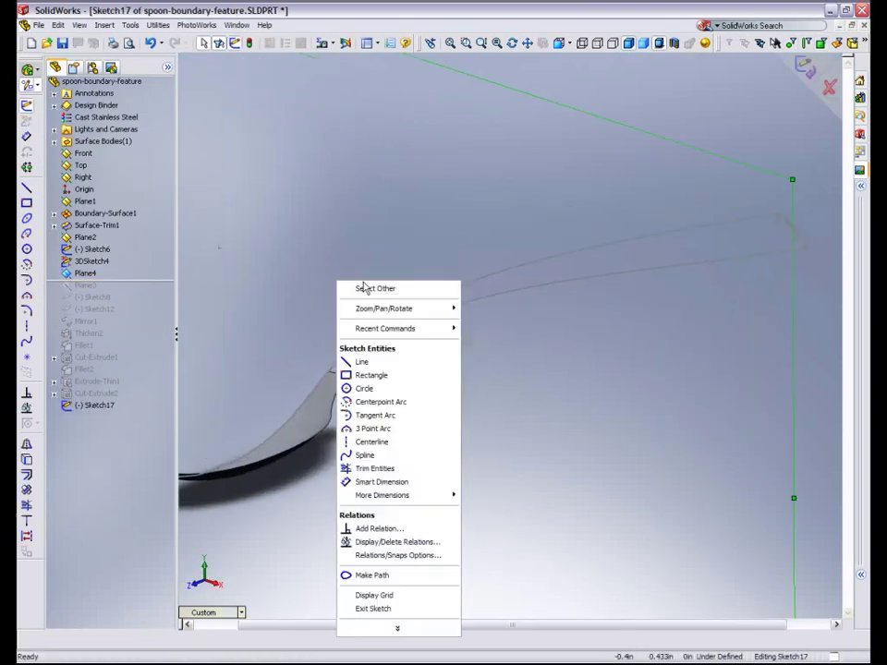
{"action": "left_click", "coordinate": [366, 434]}
{"action": "left_click", "coordinate": [412, 299]}
{"action": "left_click", "coordinate": [442, 320]}
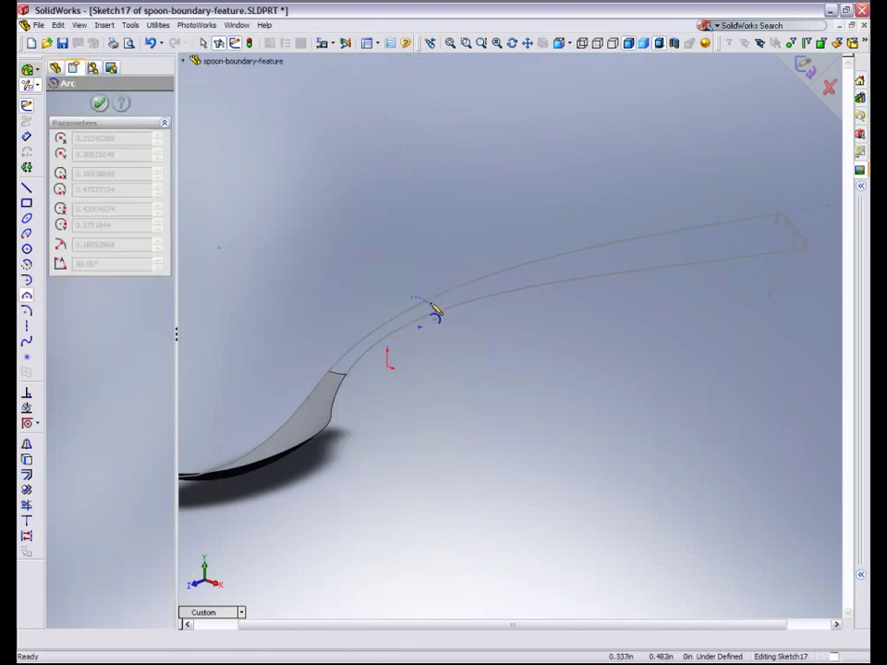
{"action": "left_click", "coordinate": [443, 322]}
{"action": "right_click", "coordinate": [417, 301]}
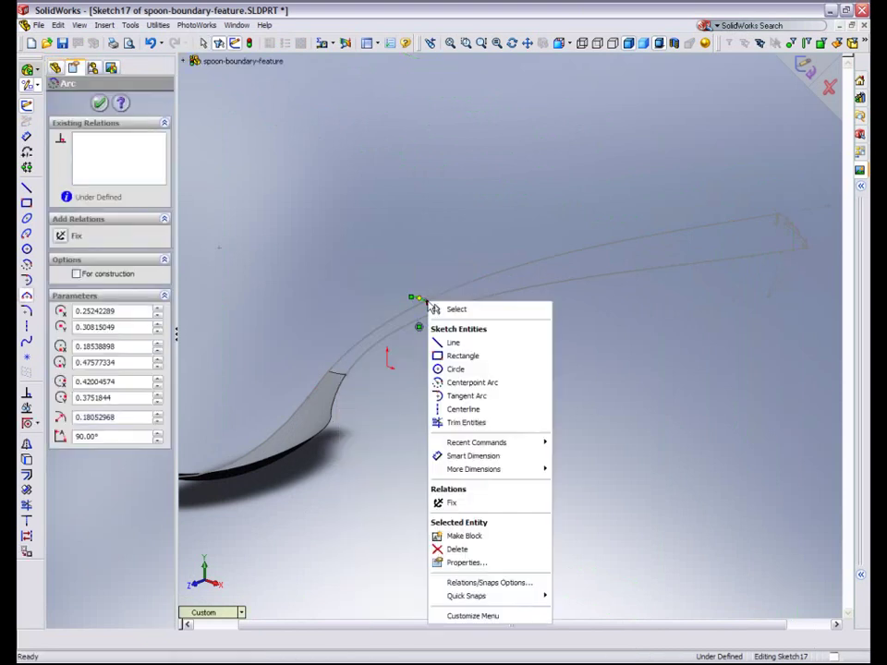
{"action": "left_click", "coordinate": [452, 310]}
Place the arc's upper endpoint at X 0 and add a Pierce relation between it and the handle's centre spline.
{"action": "left_click", "coordinate": [411, 298]}
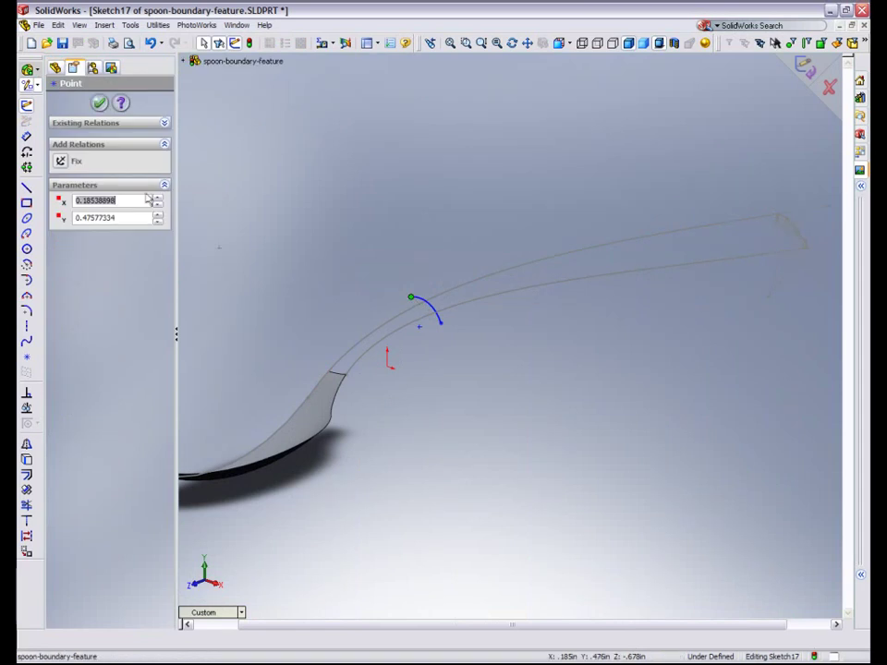
{"action": "left_click", "coordinate": [185, 63]}
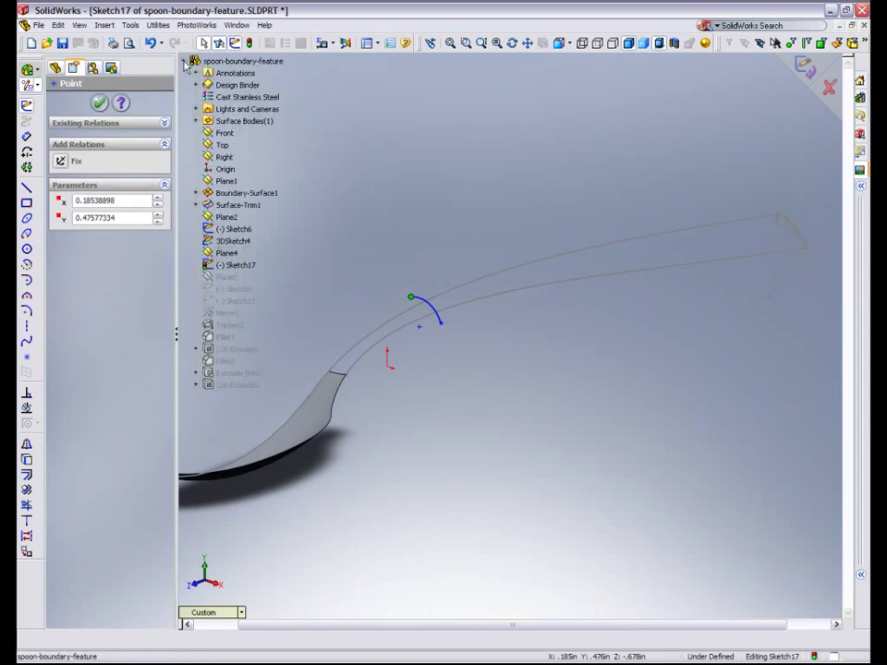
{"action": "left_click", "coordinate": [224, 158], "text": "ctrl"}
{"action": "scroll", "coordinate": [388, 247], "scroll_direction": "up", "scroll_amount": 4}
{"action": "middle_click_drag", "start_coordinate": [390, 250], "coordinate": [442, 244]}
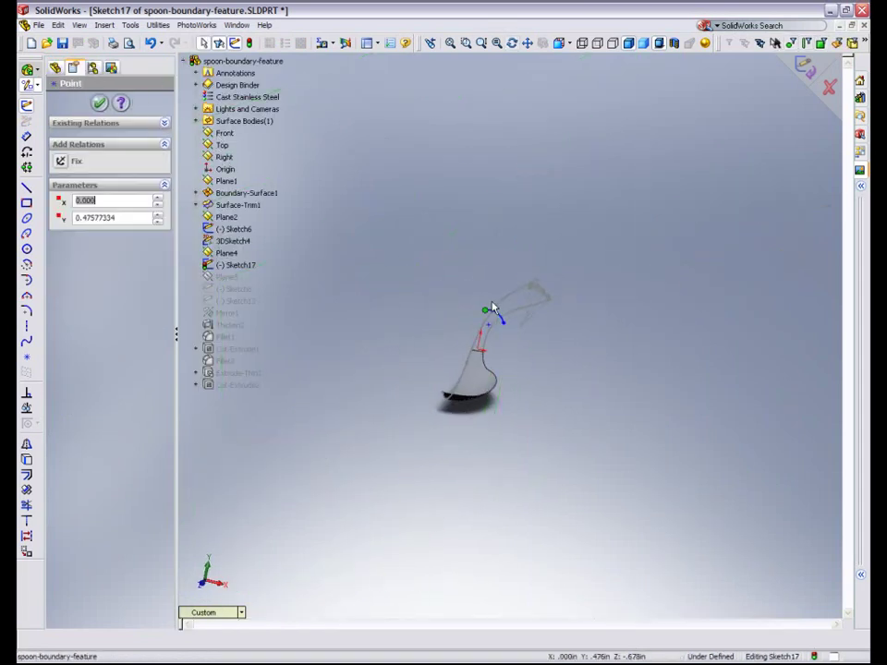
{"action": "left_click", "coordinate": [496, 303], "text": "ctrl"}
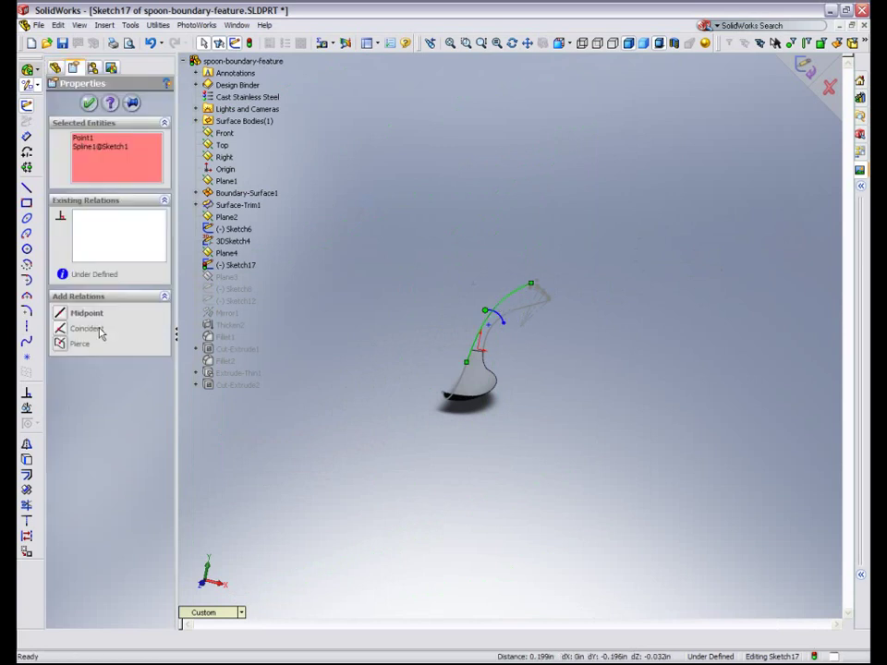
{"action": "left_click", "coordinate": [85, 346]}
{"action": "middle_click_drag", "start_coordinate": [376, 329], "coordinate": [385, 223], "text": "shift"}
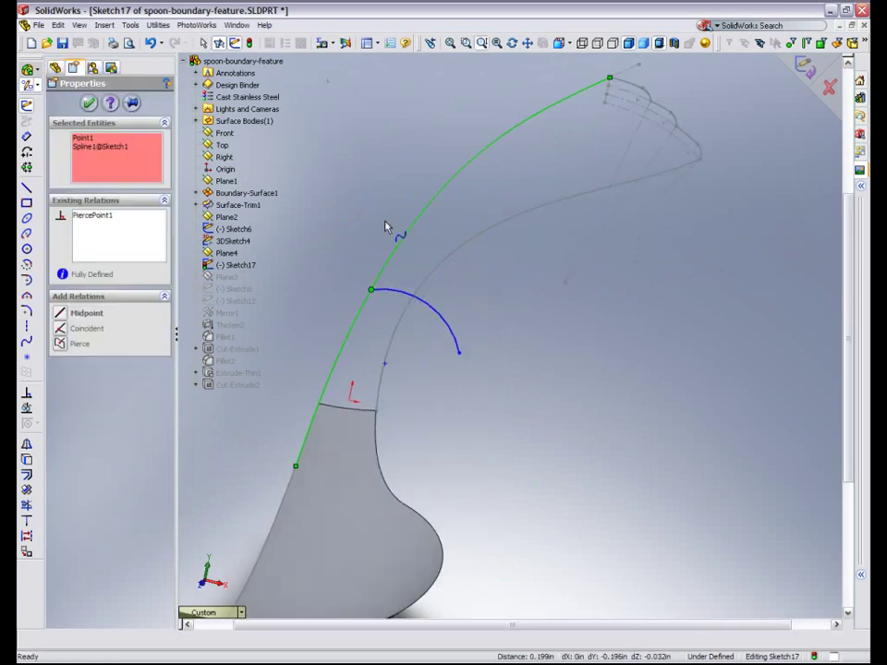
Move the arc's centre point towards the handle's centre spline and make it coincident with the Right plane.
{"action": "left_click", "coordinate": [474, 297]}
{"action": "mouse_move", "coordinate": [384, 363]}
{"action": "left_mouse_down"}
{"action": "mouse_move", "coordinate": [359, 373]}
{"action": "mouse_move", "coordinate": [370, 364]}
{"action": "left_mouse_up"}
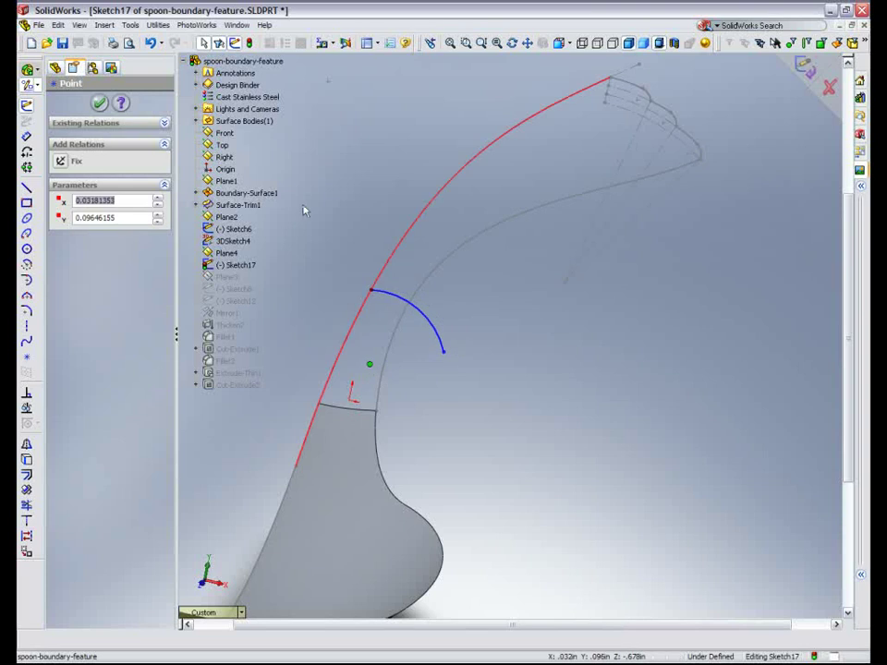
{"action": "left_click", "coordinate": [224, 157], "text": "ctrl"}
{"action": "left_click", "coordinate": [83, 313]}
{"action": "left_click", "coordinate": [289, 281]}
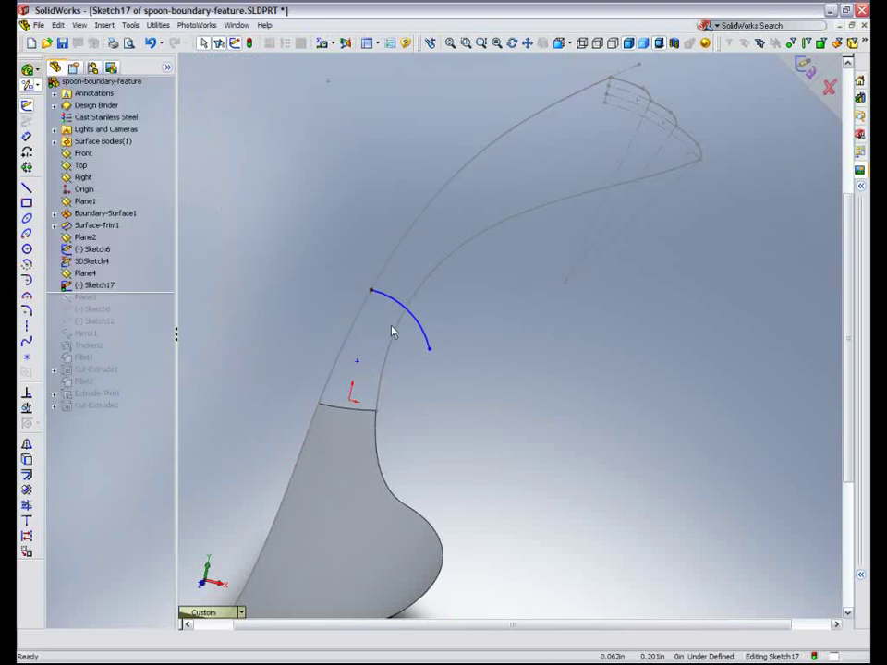
Add a Pierce relation between the arc's free endpoint and the handle's 3D edge spline, and exit the sketch.
{"action": "left_click", "coordinate": [429, 351]}
{"action": "left_click", "coordinate": [380, 370], "text": "ctrl"}
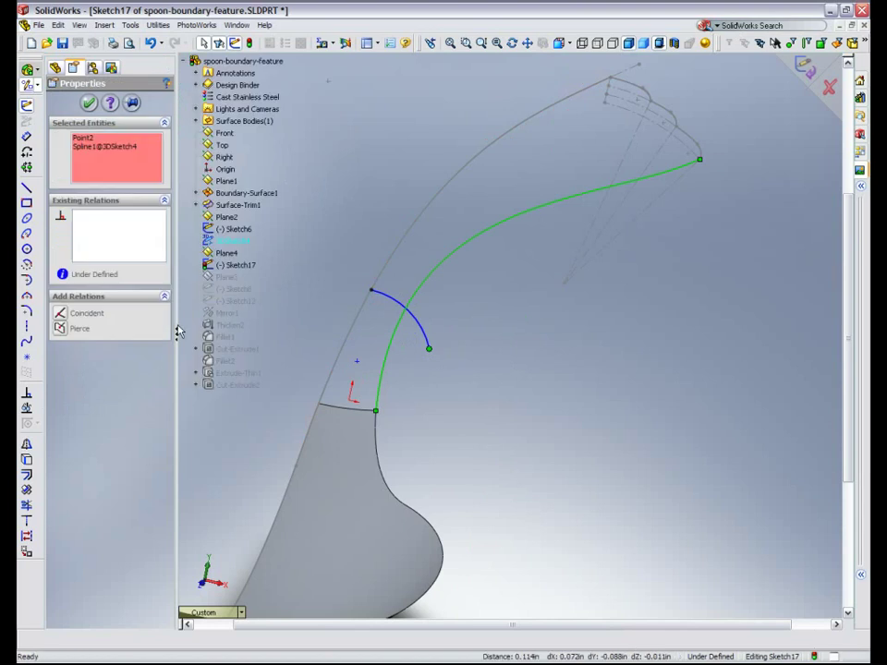
{"action": "left_click", "coordinate": [75, 328]}
{"action": "middle_click_drag", "start_coordinate": [485, 308], "coordinate": [474, 355]}
{"action": "left_click", "coordinate": [801, 69]}
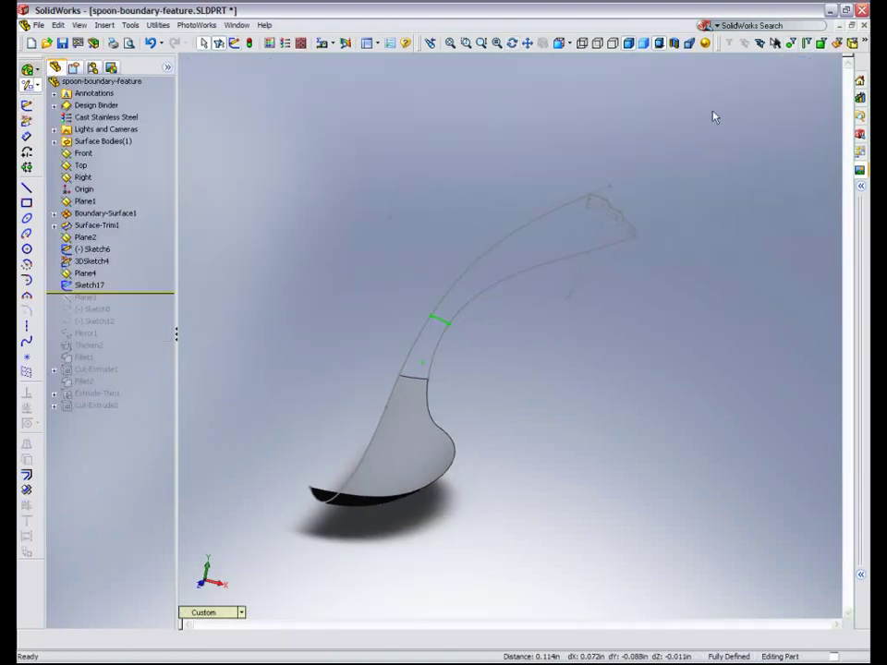
Create two evenly distributed reference points along the bowl's neck edge.
{"action": "middle_click_drag", "start_coordinate": [397, 263], "coordinate": [411, 221], "text": "shift"}
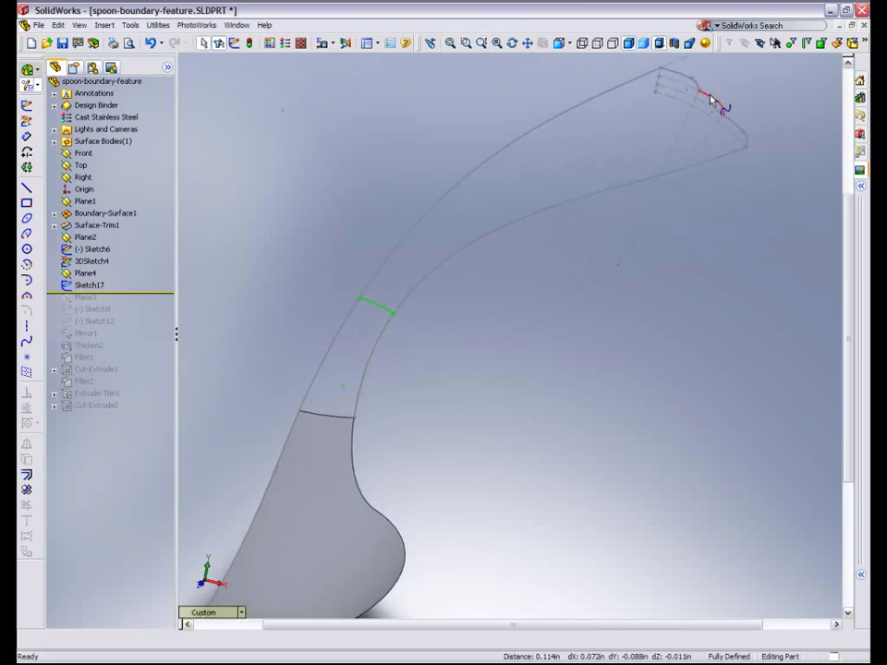
{"action": "left_click", "coordinate": [324, 419]}
{"action": "left_click", "coordinate": [105, 25]}
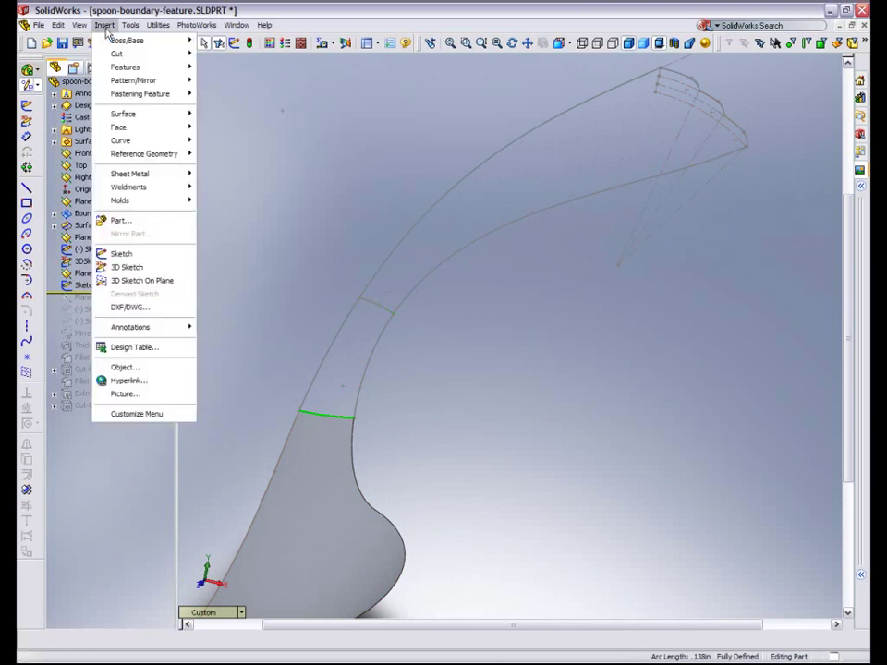
{"action": "mouse_move", "coordinate": [115, 157]}
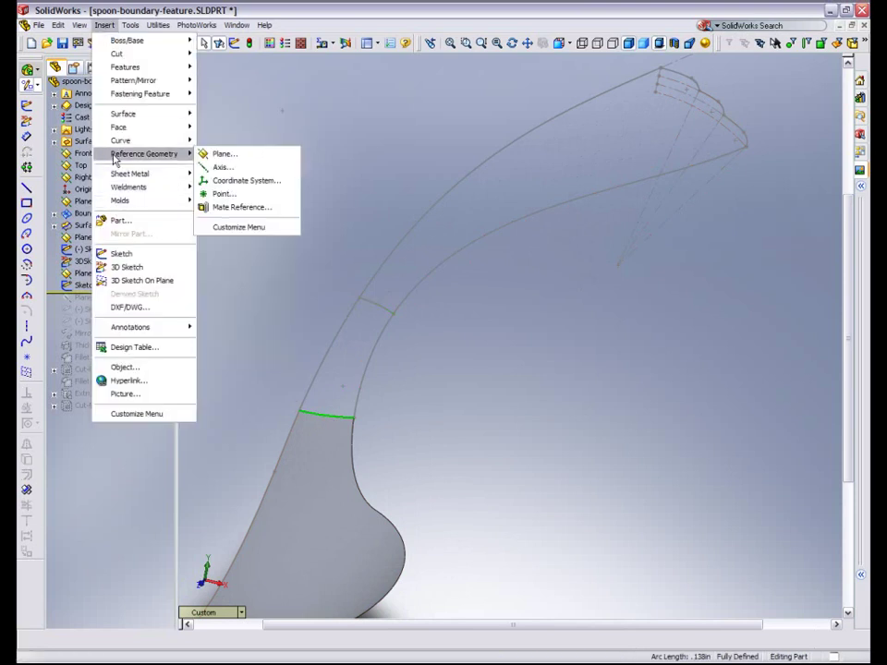
{"action": "left_click", "coordinate": [220, 193]}
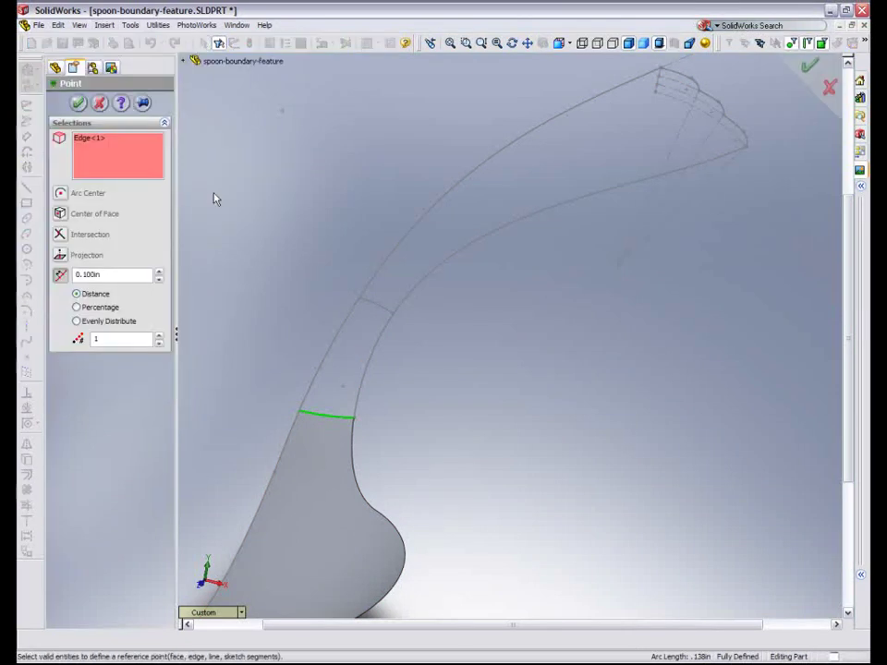
{"action": "left_click", "coordinate": [90, 309]}
{"action": "left_click", "coordinate": [77, 322]}
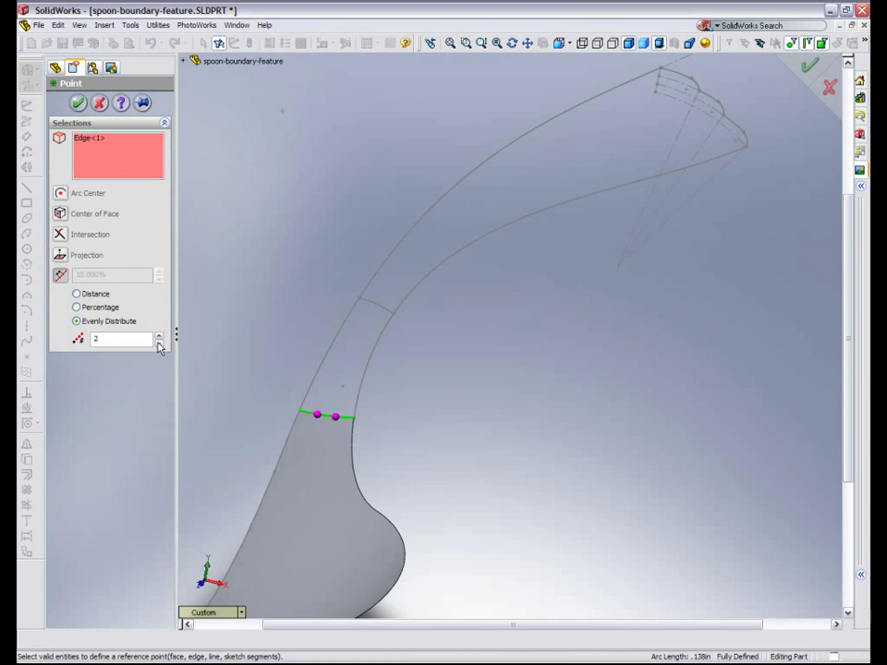
{"action": "left_click", "coordinate": [79, 104]}
Start a boundary surface and select the three scalloped curves at the handle's end as one open group for the first Direction 1 profile.
{"action": "scroll", "coordinate": [527, 331], "scroll_direction": "up", "scroll_amount": 1}
{"action": "middle_click_drag", "start_coordinate": [528, 332], "coordinate": [483, 394]}
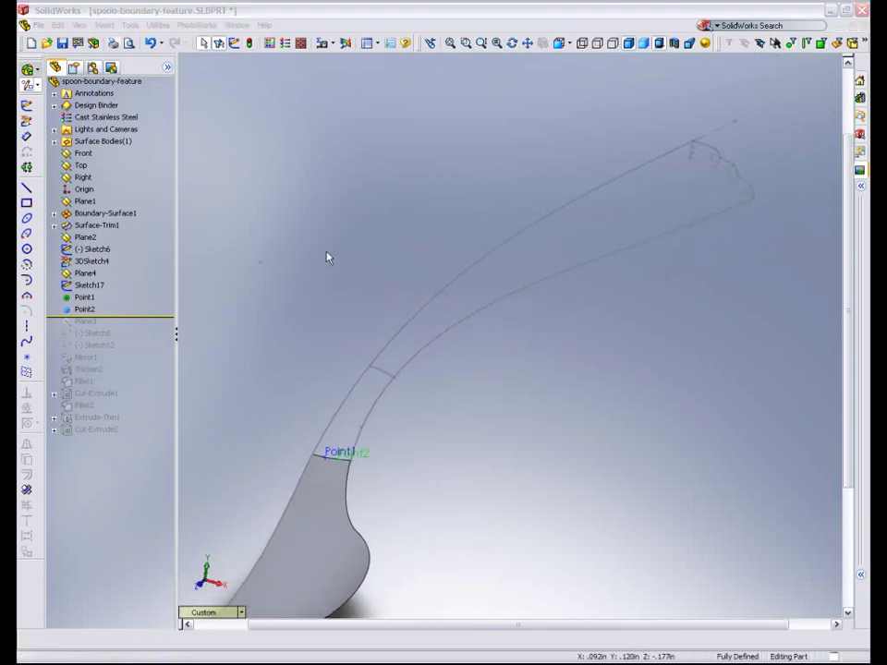
{"action": "mouse_move", "coordinate": [371, 260]}
{"action": "middle_mouse_down"}
{"action": "mouse_move", "coordinate": [390, 241]}
{"action": "mouse_move", "coordinate": [375, 254]}
{"action": "middle_mouse_up"}
{"action": "left_click", "coordinate": [104, 25]}
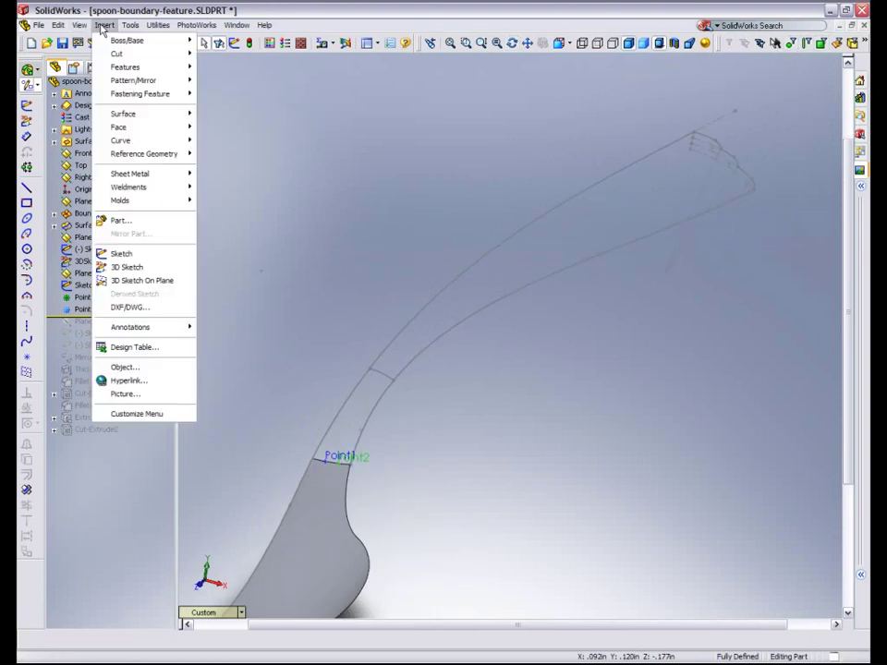
{"action": "mouse_move", "coordinate": [171, 113]}
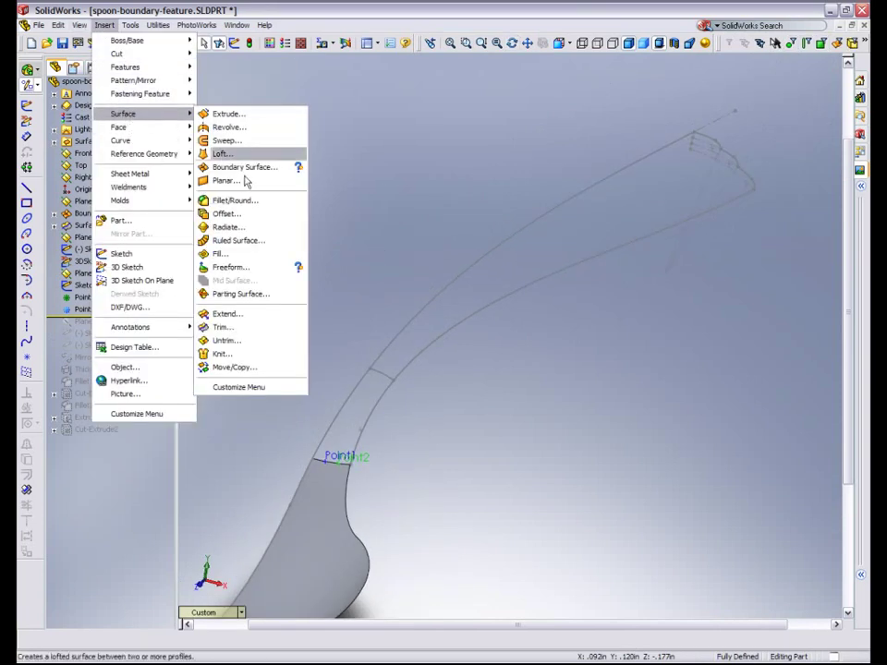
{"action": "left_click", "coordinate": [254, 167]}
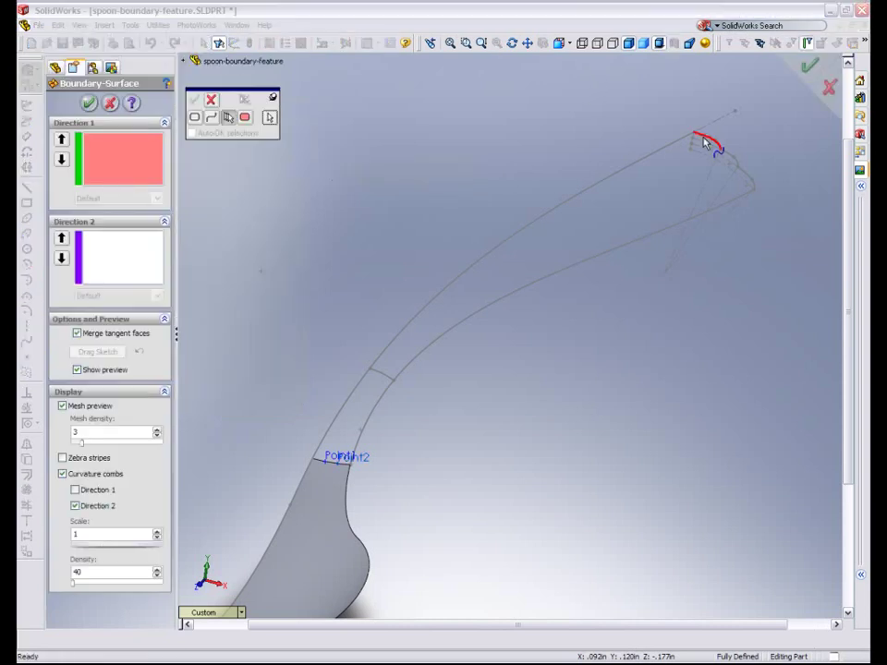
{"action": "scroll", "coordinate": [759, 187], "scroll_direction": "down", "scroll_amount": 1}
{"action": "middle_click_drag", "start_coordinate": [754, 184], "coordinate": [522, 376], "text": "ctrl"}
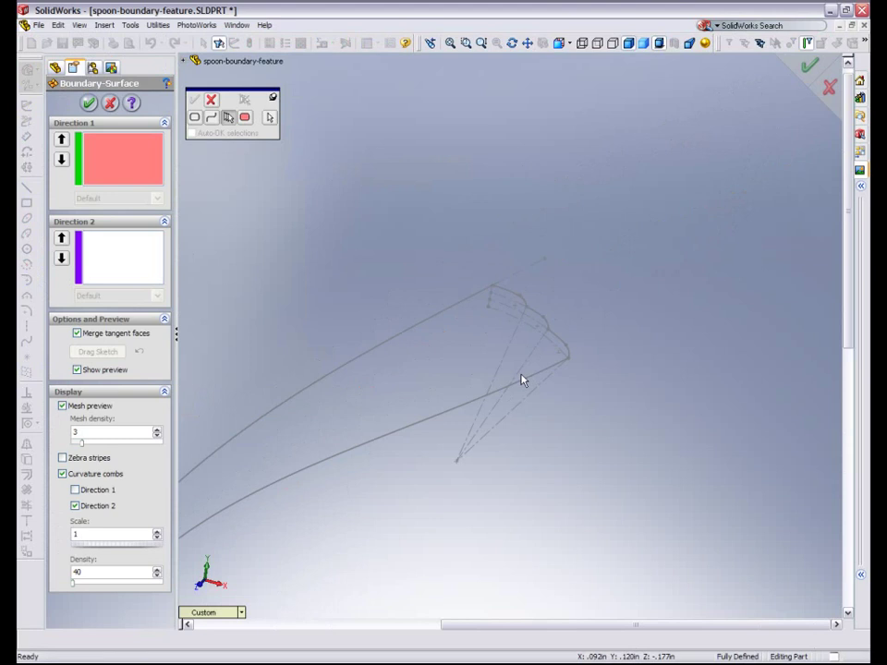
{"action": "scroll", "coordinate": [550, 336], "scroll_direction": "down", "scroll_amount": 4}
{"action": "left_click_drag", "start_coordinate": [245, 99], "coordinate": [470, 156]}
{"action": "left_click", "coordinate": [509, 238]}
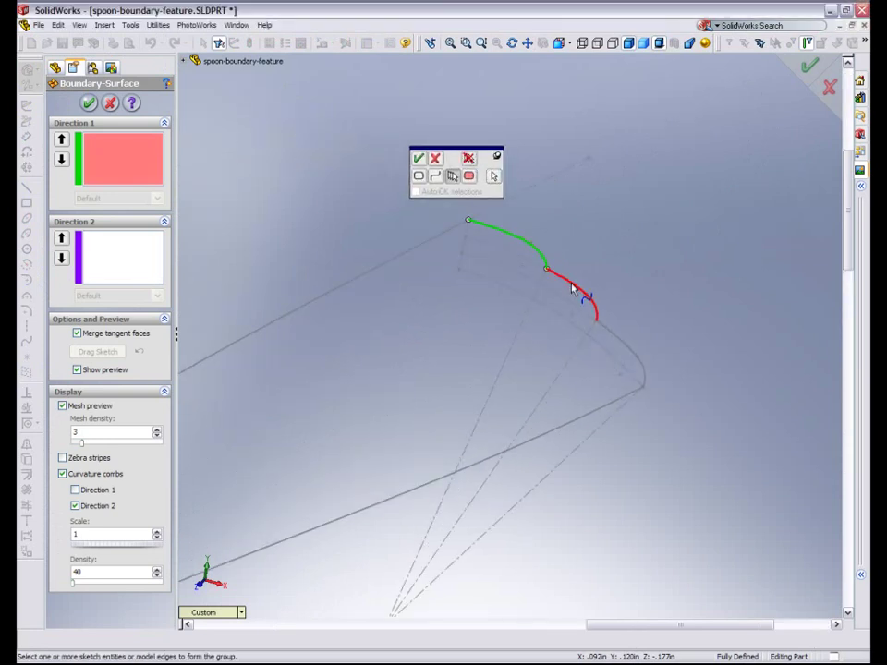
{"action": "left_click", "coordinate": [591, 295]}
{"action": "right_click", "coordinate": [630, 350]}
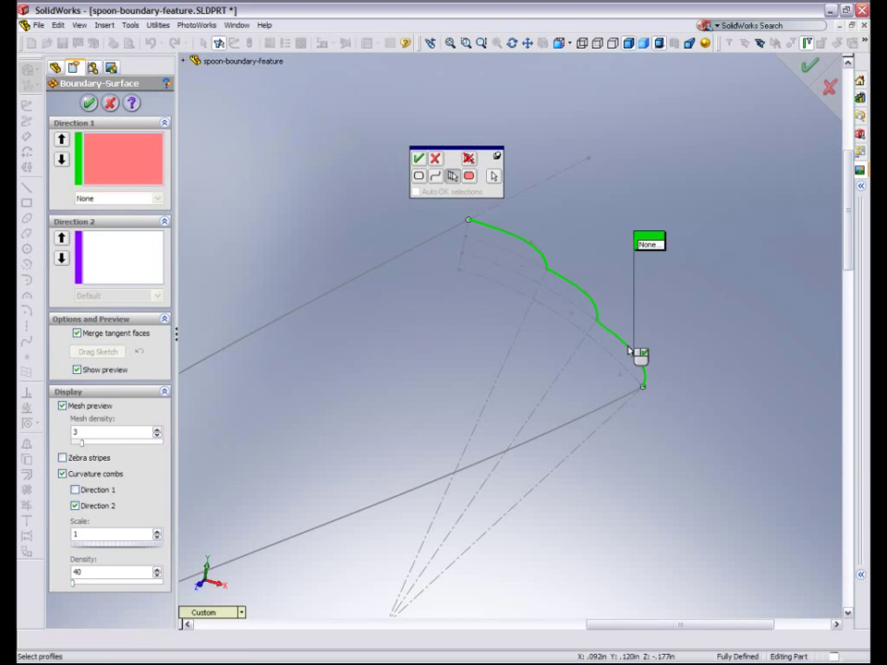
Add the mid-handle arc and the bowl's neck edge as the second and third Direction 1 profiles.
{"action": "scroll", "coordinate": [479, 377], "scroll_direction": "up", "scroll_amount": 6}
{"action": "middle_click_drag", "start_coordinate": [470, 373], "coordinate": [589, 257], "text": "ctrl"}
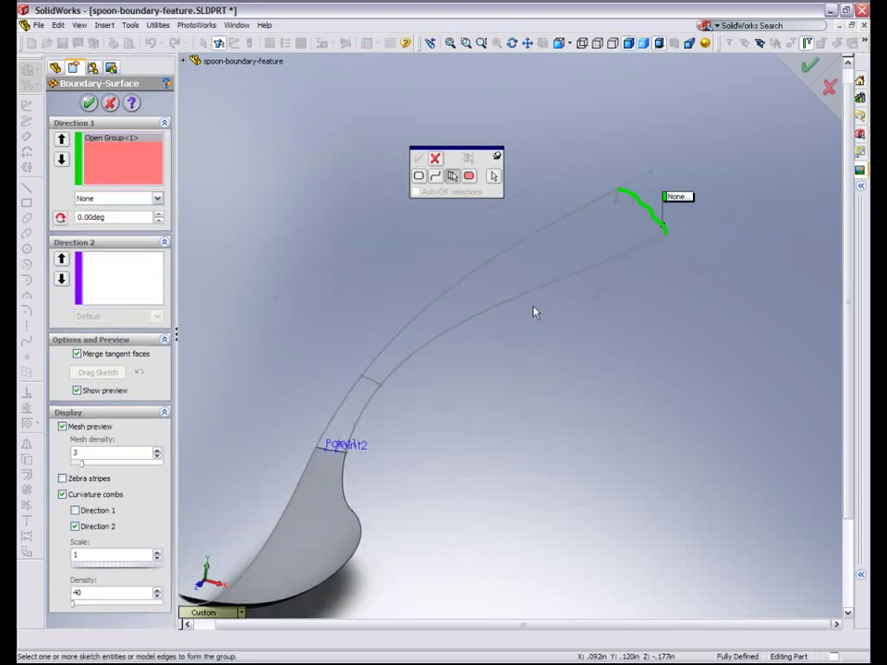
{"action": "right_click", "coordinate": [376, 386]}
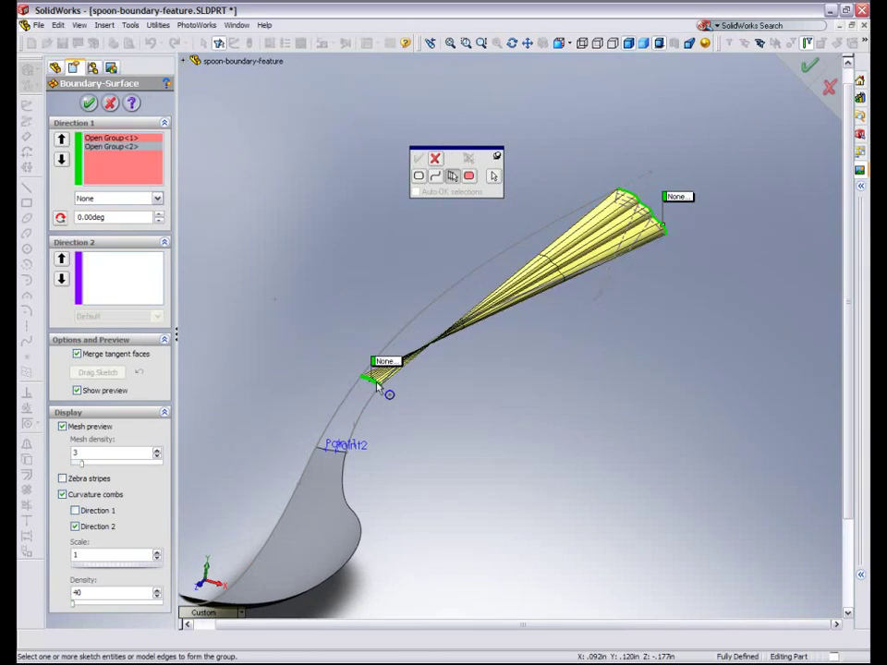
{"action": "left_click", "coordinate": [341, 452]}
{"action": "right_click", "coordinate": [341, 454]}
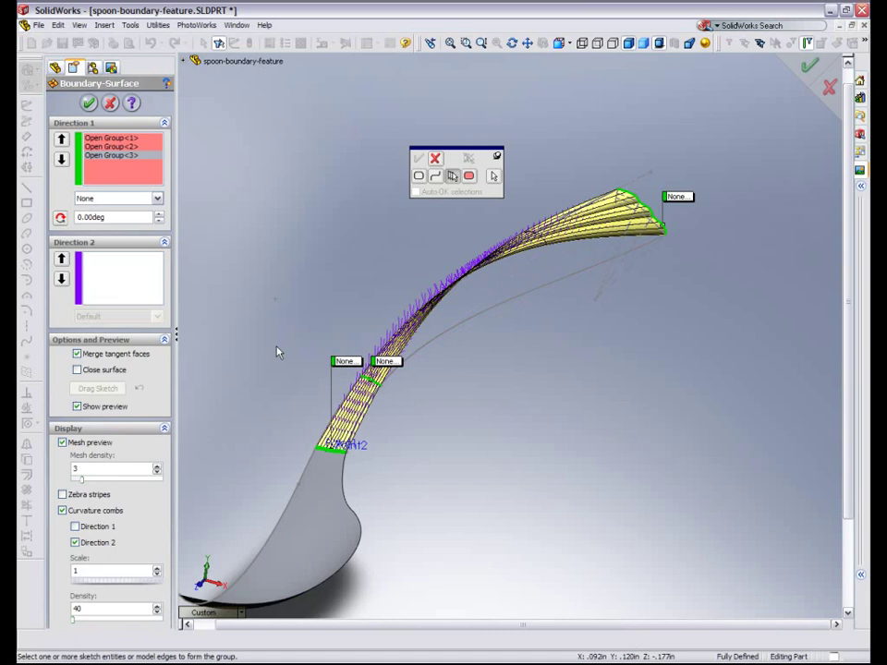
Select the handle's centre spline and the 3D edge spline as the Direction 2 curves.
{"action": "left_click", "coordinate": [100, 277]}
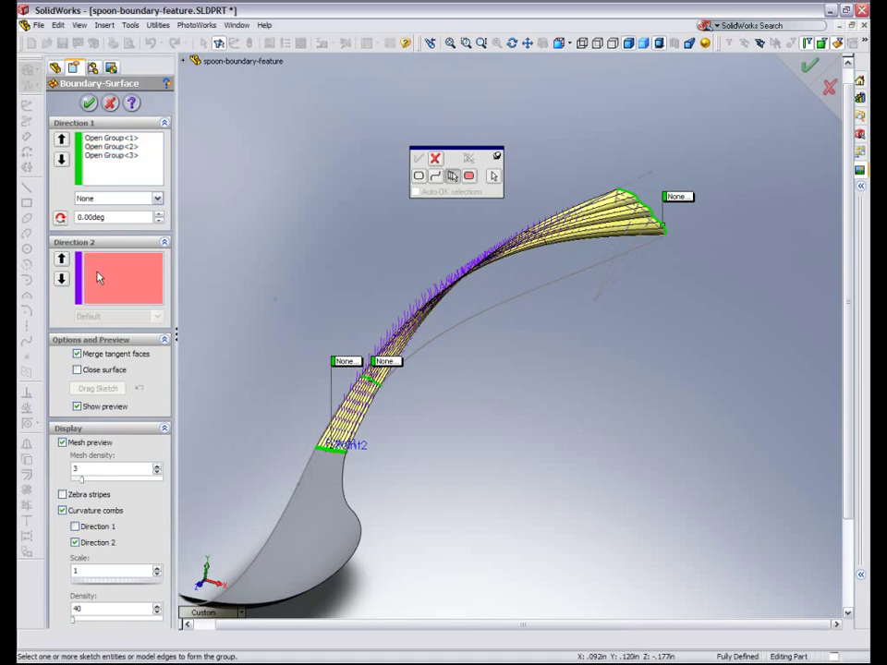
{"action": "left_click", "coordinate": [357, 392]}
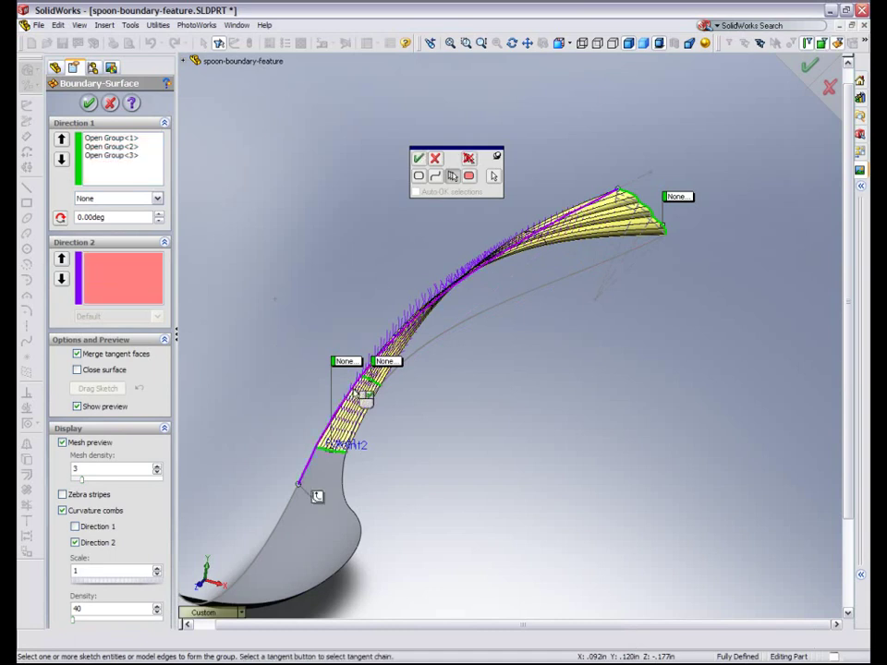
{"action": "left_click", "coordinate": [442, 341]}
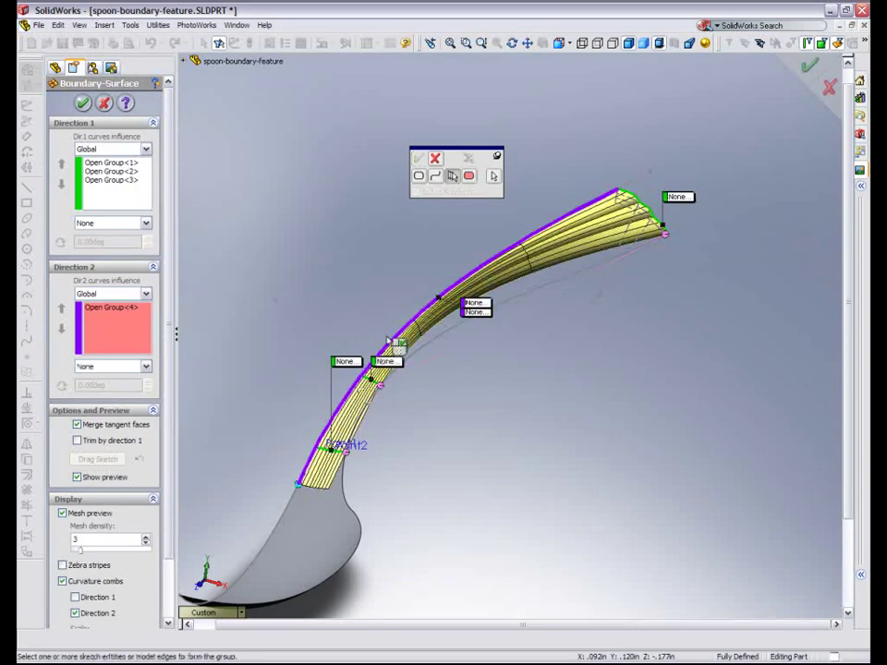
{"action": "left_click", "coordinate": [442, 341]}
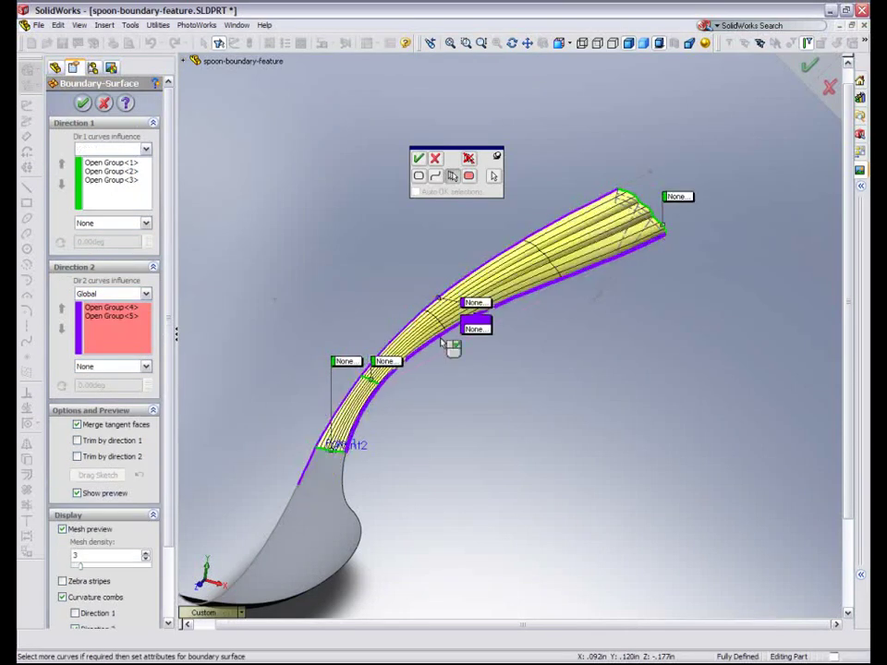
Turn off the curvature combs in the surface preview and close the SelectionManager.
{"action": "middle_click_drag", "start_coordinate": [310, 277], "coordinate": [391, 245]}
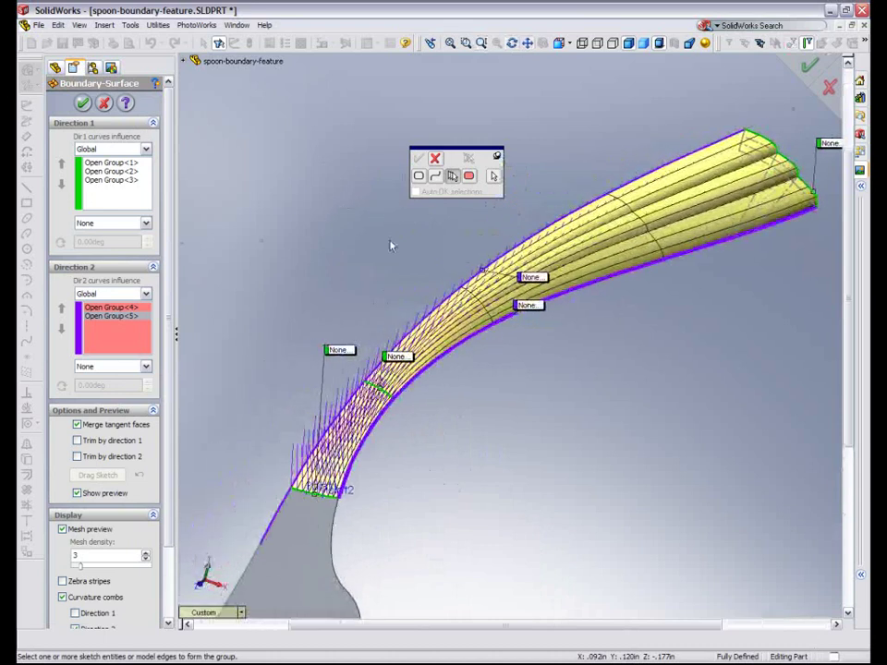
{"action": "left_click", "coordinate": [62, 598]}
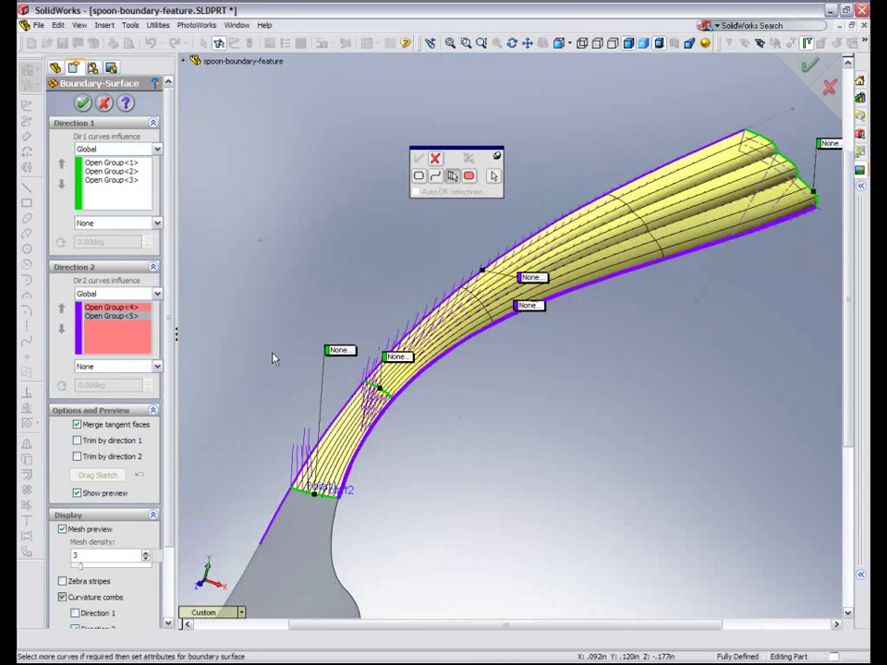
{"action": "left_click", "coordinate": [433, 161]}
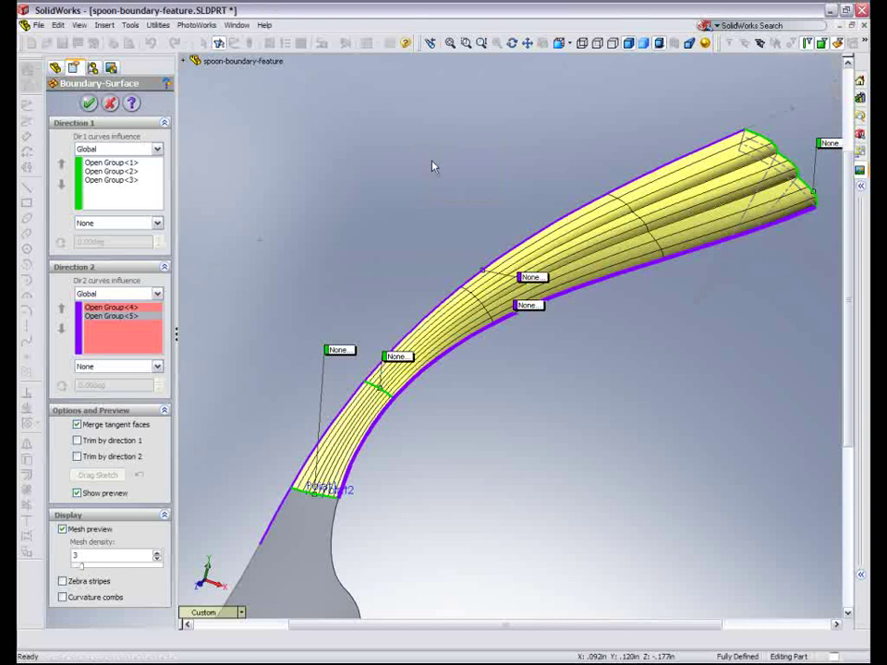
Show all connectors and add two connectors along the handle, starting near the two inner cusps of the scalloped end profile.
{"action": "right_click", "coordinate": [765, 139]}
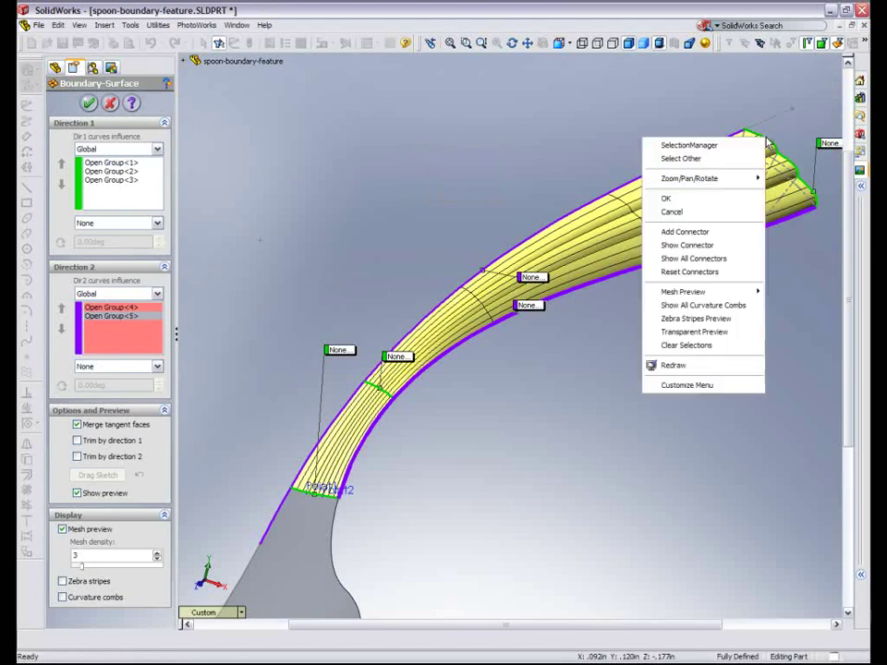
{"action": "left_click", "coordinate": [699, 258]}
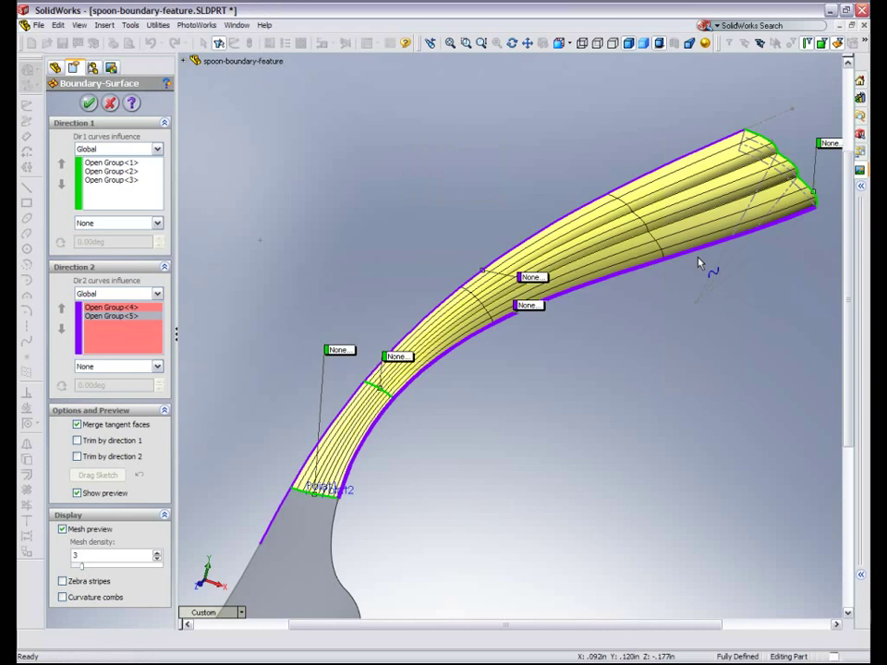
{"action": "right_click", "coordinate": [800, 181]}
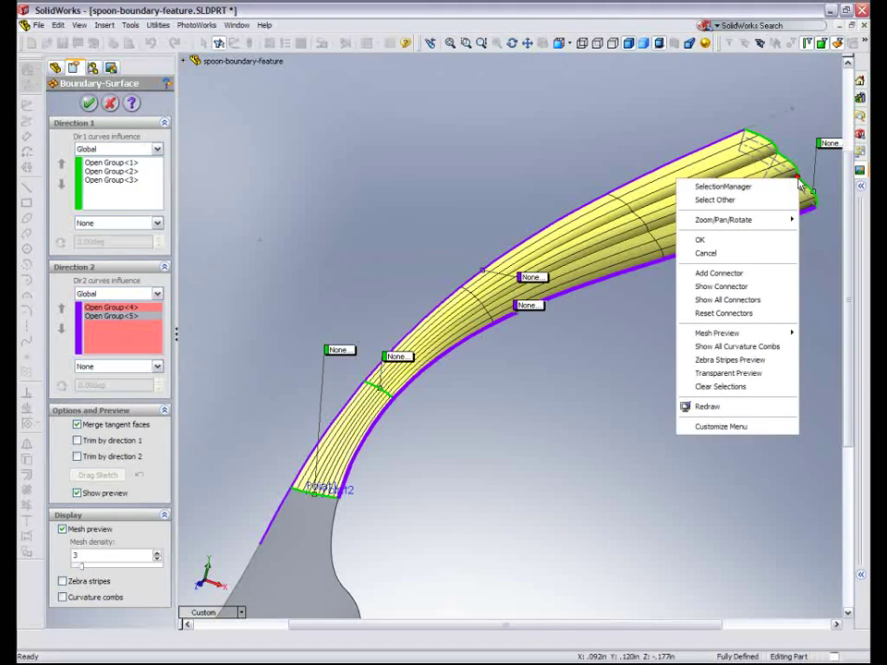
{"action": "left_click", "coordinate": [723, 273]}
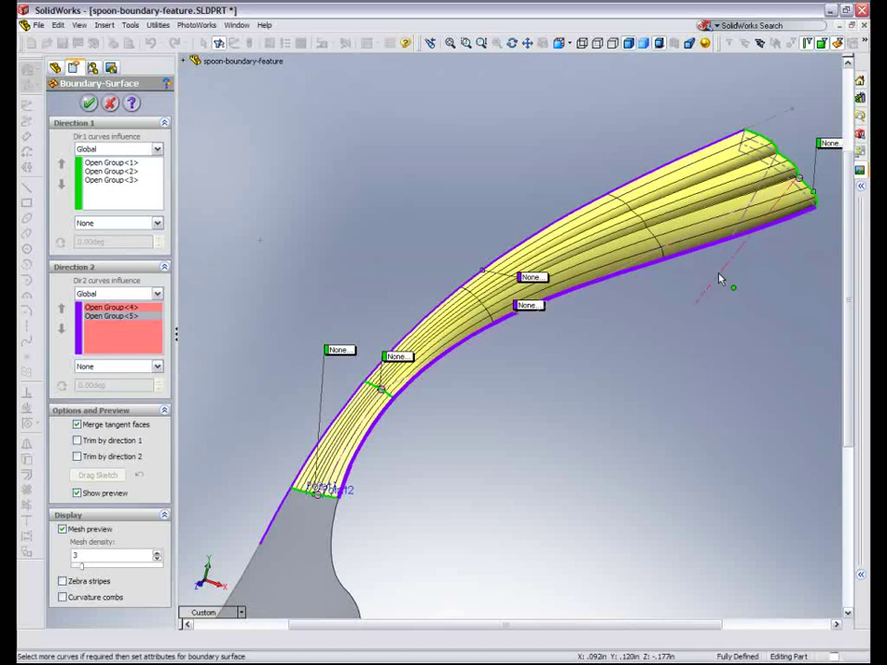
{"action": "right_click", "coordinate": [769, 145]}
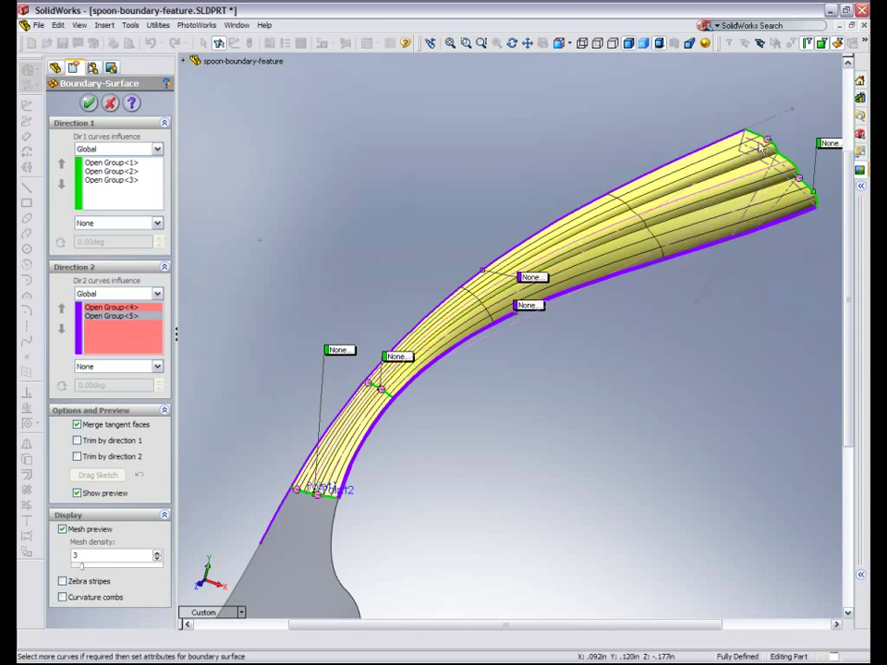
Align the connector handles at the handle's end with the scalloped profile's two inner cusps.
{"action": "scroll", "coordinate": [717, 287], "scroll_direction": "down", "scroll_amount": 3}
{"action": "middle_click_drag", "start_coordinate": [718, 286], "coordinate": [482, 431], "text": "shift"}
{"action": "middle_click_drag", "start_coordinate": [690, 429], "coordinate": [686, 383], "text": "shift"}
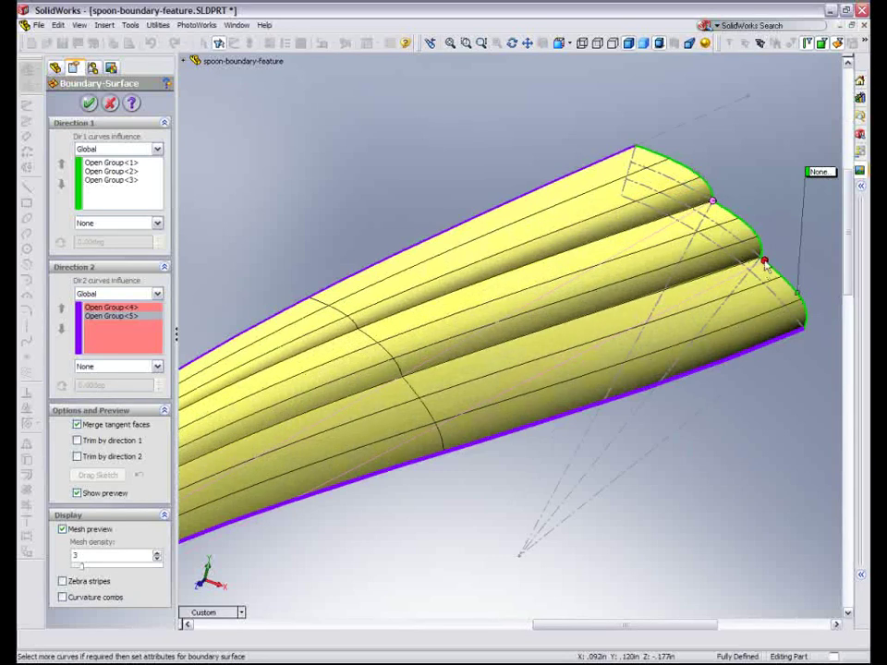
{"action": "left_click_drag", "start_coordinate": [764, 263], "coordinate": [760, 257]}
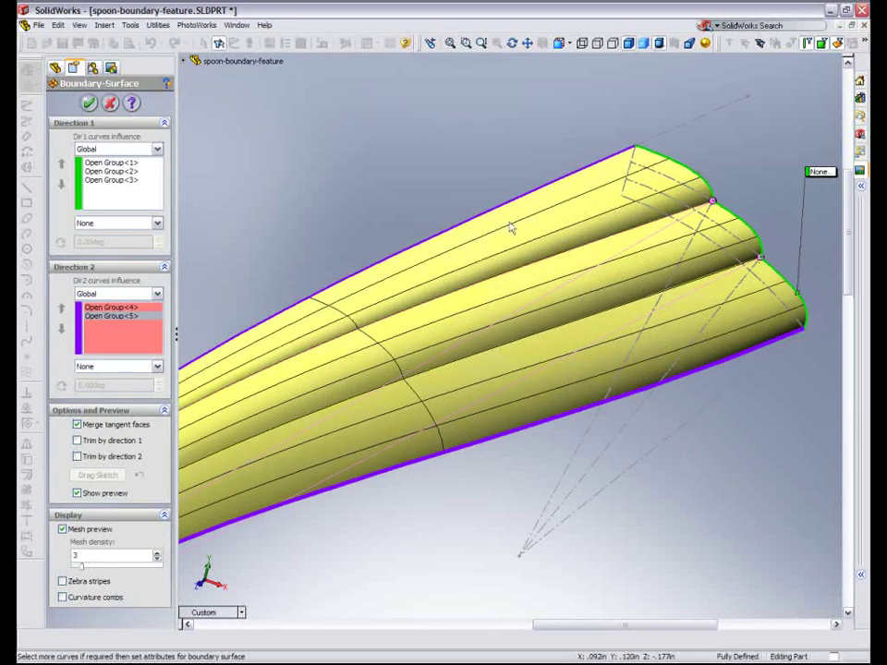
Move the outer connector's handle on the bowl's neck edge onto reference point Point2.
{"action": "middle_click_drag", "start_coordinate": [511, 227], "coordinate": [530, 322], "text": "shift"}
{"action": "middle_click_drag", "start_coordinate": [508, 311], "coordinate": [710, 163], "text": "ctrl"}
{"action": "middle_click_drag", "start_coordinate": [560, 294], "coordinate": [567, 206], "text": "shift"}
{"action": "middle_click_drag", "start_coordinate": [568, 292], "coordinate": [603, 221], "text": "ctrl"}
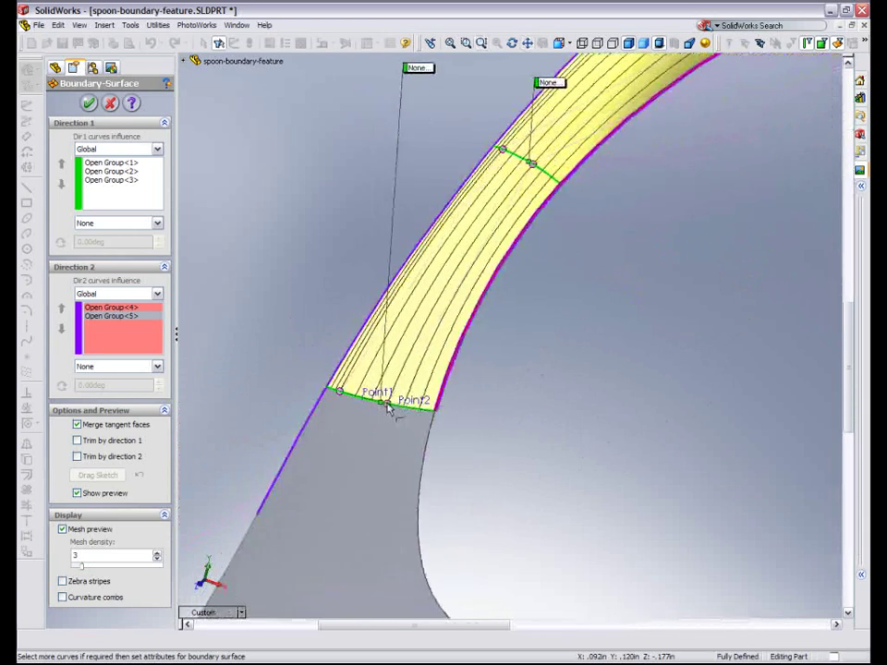
{"action": "left_click_drag", "start_coordinate": [387, 403], "coordinate": [398, 406]}
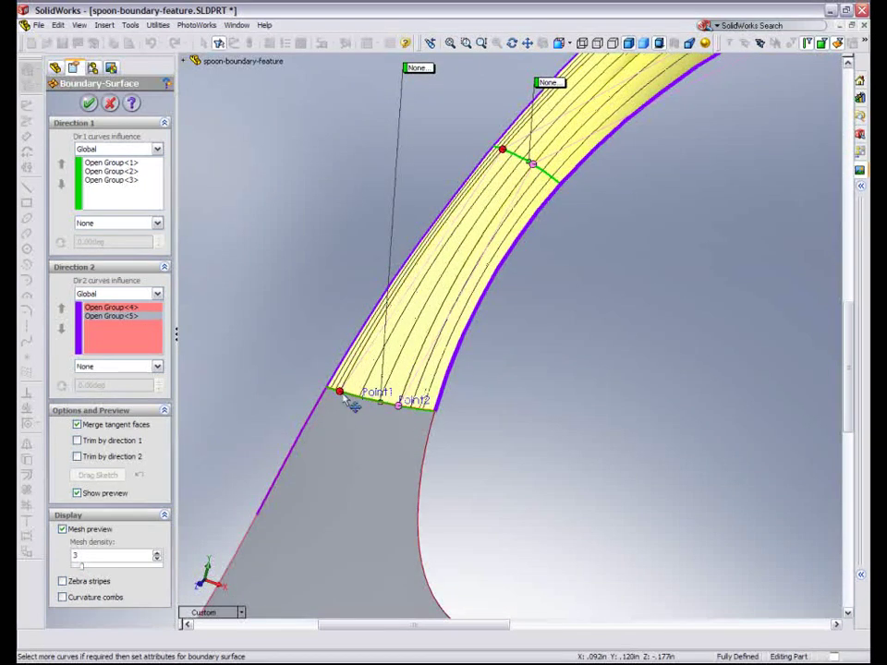
Move the inner connector's handle on the neck edge onto Point1 and even out both connector handles along the middle profile.
{"action": "left_click_drag", "start_coordinate": [345, 395], "coordinate": [363, 399]}
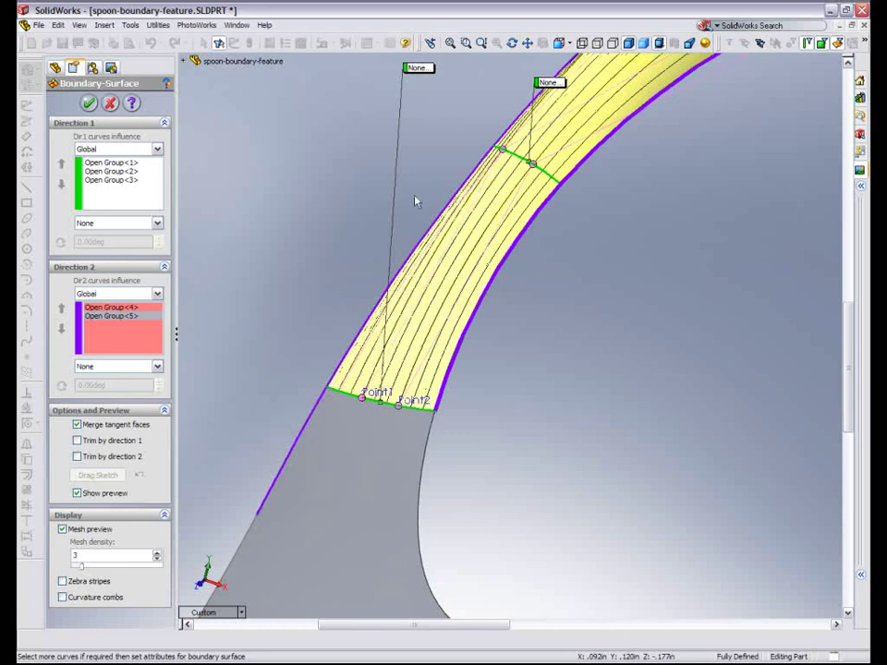
{"action": "middle_click_drag", "start_coordinate": [415, 198], "coordinate": [570, 354]}
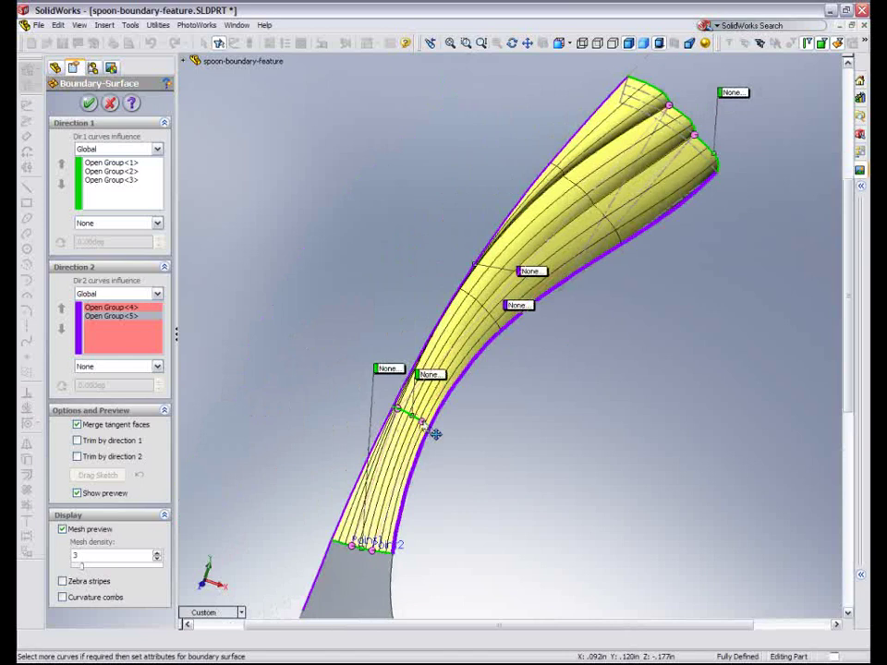
{"action": "left_click_drag", "start_coordinate": [398, 409], "coordinate": [408, 414]}
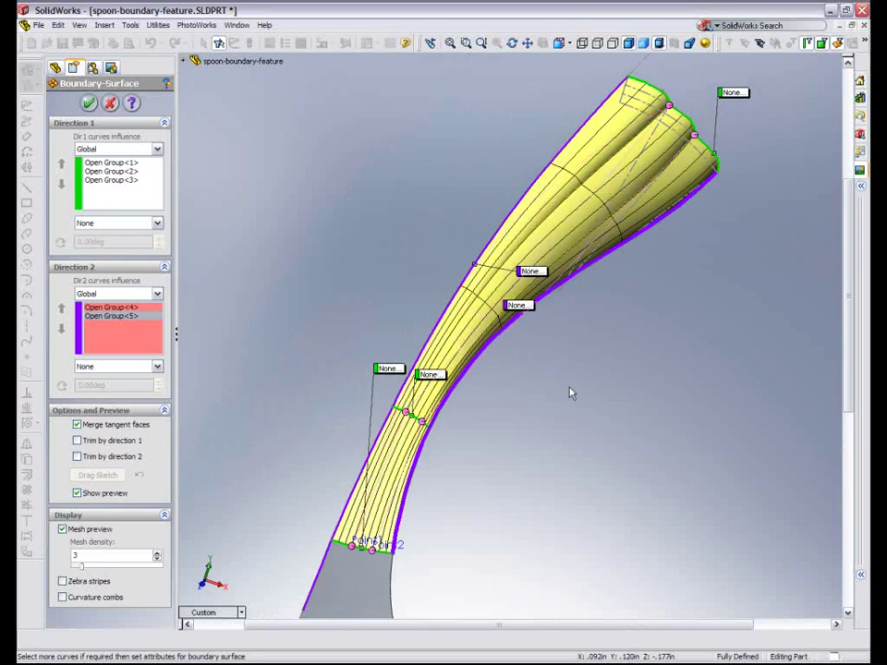
{"action": "middle_click_drag", "start_coordinate": [570, 392], "coordinate": [511, 376]}
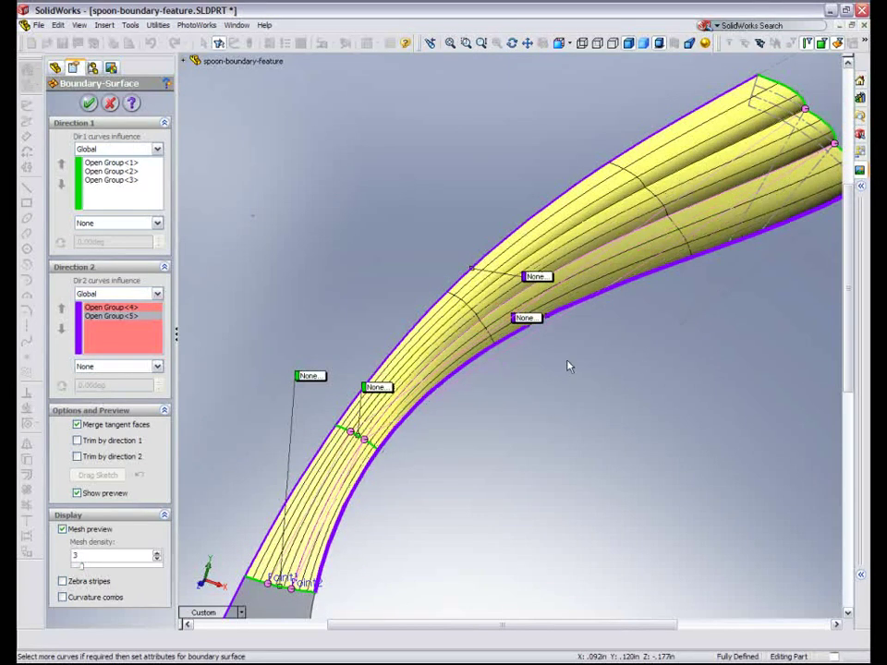
{"action": "mouse_move", "coordinate": [568, 364]}
{"action": "middle_mouse_down"}
{"action": "mouse_move", "coordinate": [580, 357]}
{"action": "mouse_move", "coordinate": [574, 366]}
{"action": "middle_mouse_up"}
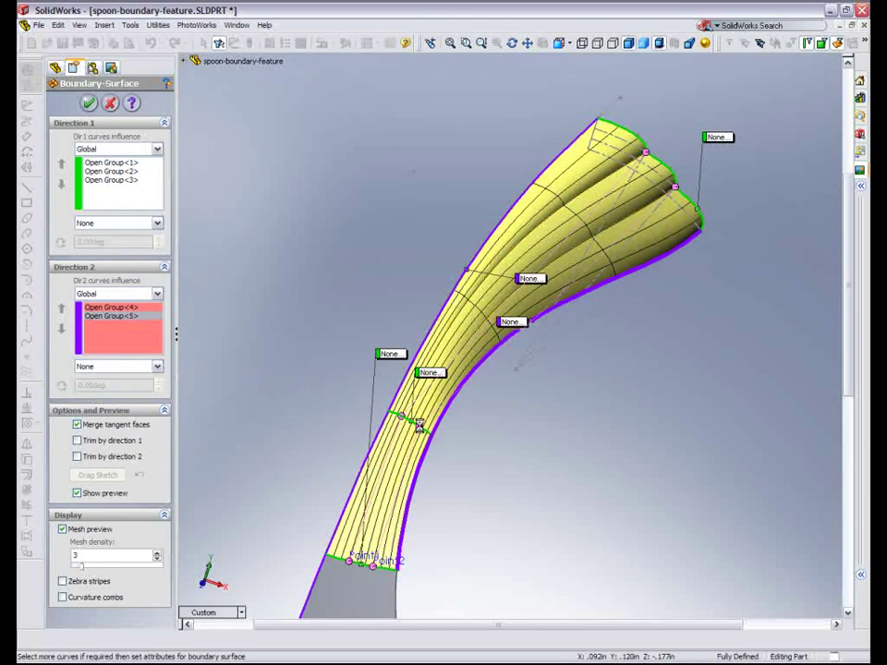
{"action": "mouse_move", "coordinate": [420, 425]}
{"action": "left_mouse_down"}
{"action": "mouse_move", "coordinate": [406, 422]}
{"action": "mouse_move", "coordinate": [418, 429]}
{"action": "left_mouse_up"}
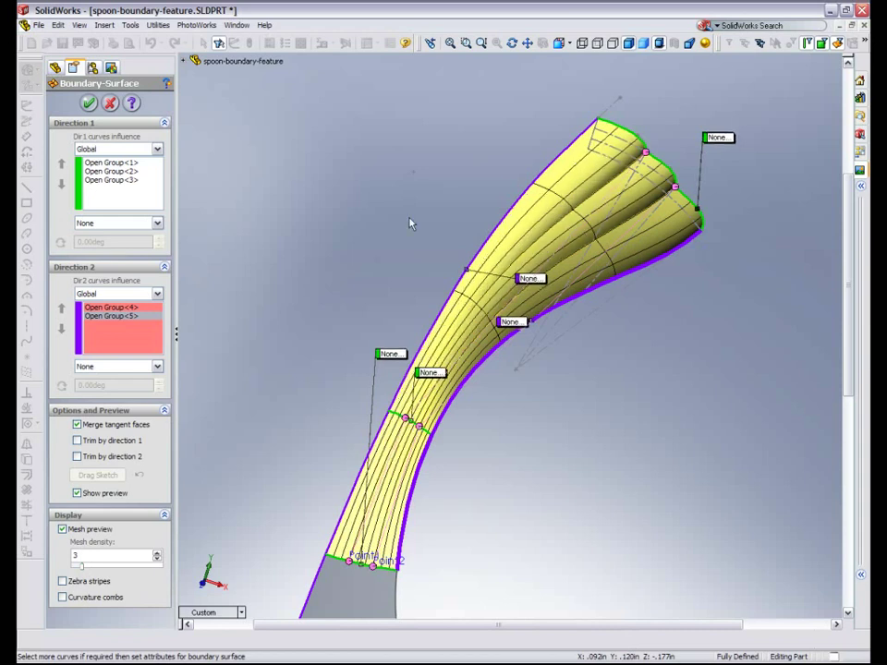
Accept the boundary surface for the spoon handle.
{"action": "middle_click_drag", "start_coordinate": [652, 360], "coordinate": [632, 368]}
{"action": "middle_click_drag", "start_coordinate": [632, 369], "coordinate": [583, 411]}
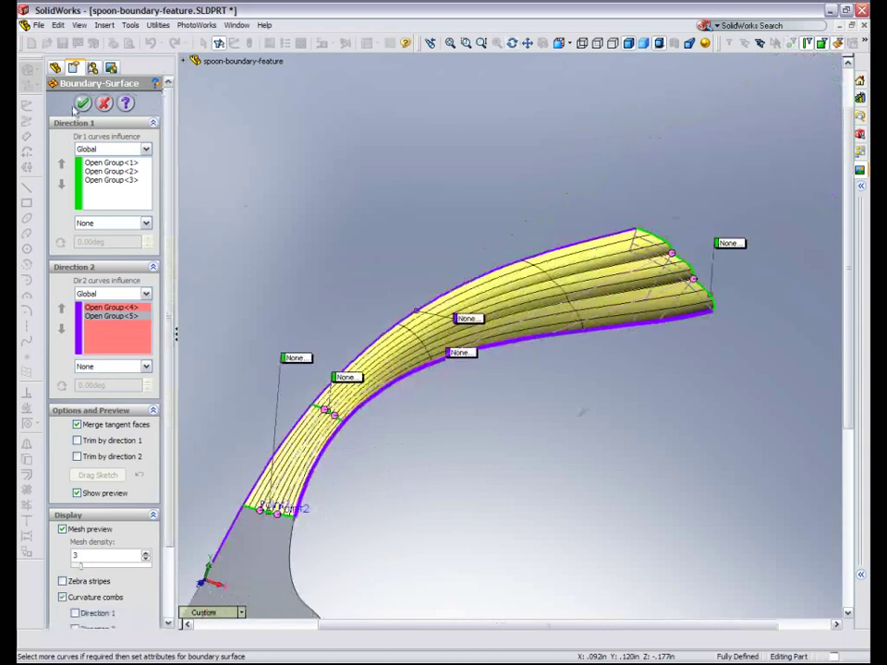
{"action": "left_click", "coordinate": [83, 104]}
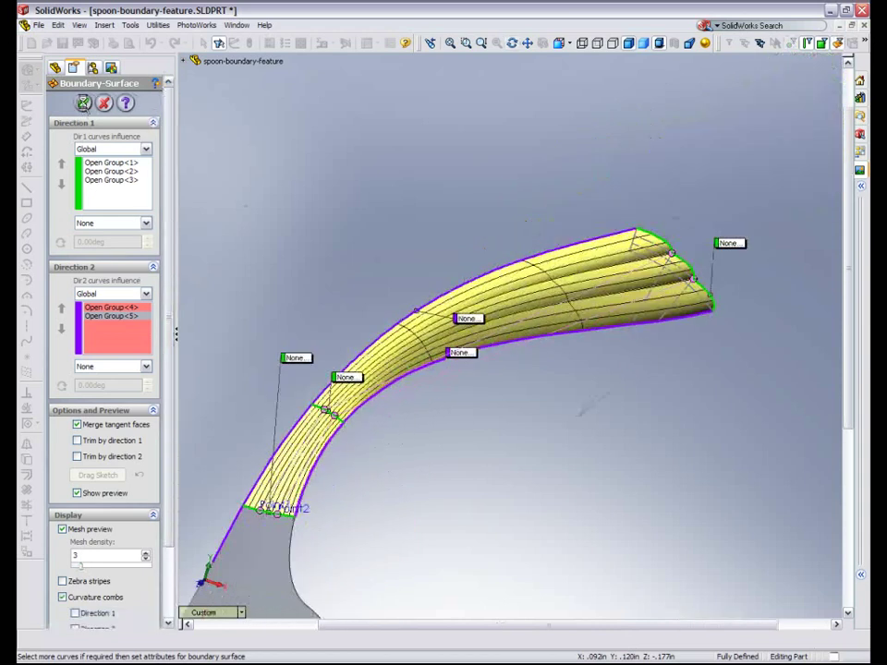
{"action": "mouse_move", "coordinate": [390, 222]}
{"action": "middle_mouse_down"}
{"action": "mouse_move", "coordinate": [530, 176]}
{"action": "mouse_move", "coordinate": [389, 221]}
{"action": "mouse_move", "coordinate": [393, 239]}
{"action": "mouse_move", "coordinate": [372, 253]}
{"action": "mouse_move", "coordinate": [360, 249]}
{"action": "mouse_move", "coordinate": [386, 225]}
{"action": "mouse_move", "coordinate": [379, 236]}
{"action": "middle_mouse_up"}
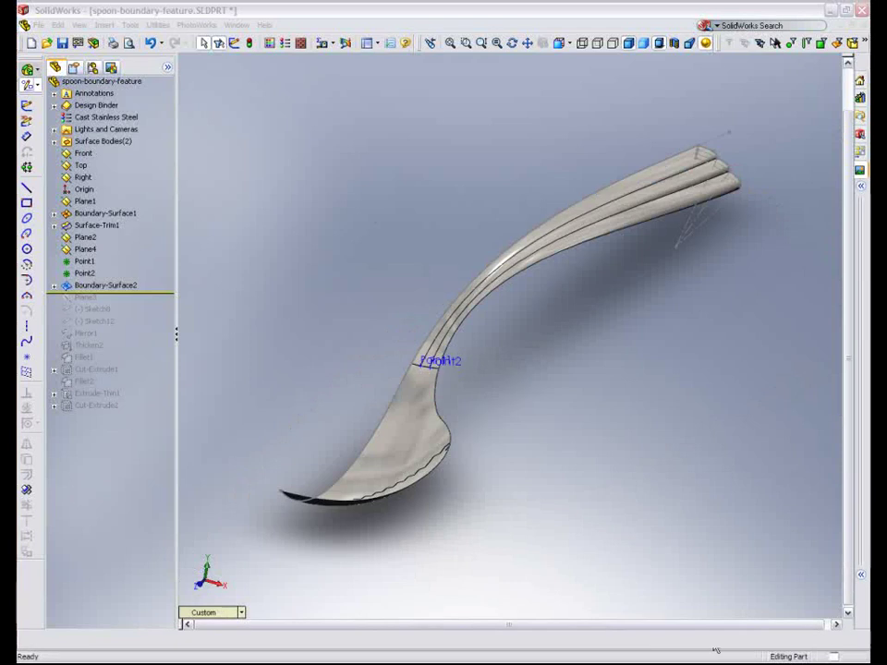
Show the spoon in the Right view and split the graphics area into two stacked panes, with the bowl enlarged in the upper one.
{"action": "key", "text": "ctrl+4"}
{"action": "middle_click_drag", "start_coordinate": [355, 396], "coordinate": [390, 371], "text": "shift"}
{"action": "middle_click_drag", "start_coordinate": [390, 371], "coordinate": [636, 371], "text": "ctrl"}
{"action": "middle_click_drag", "start_coordinate": [635, 371], "coordinate": [591, 302], "text": "shift"}
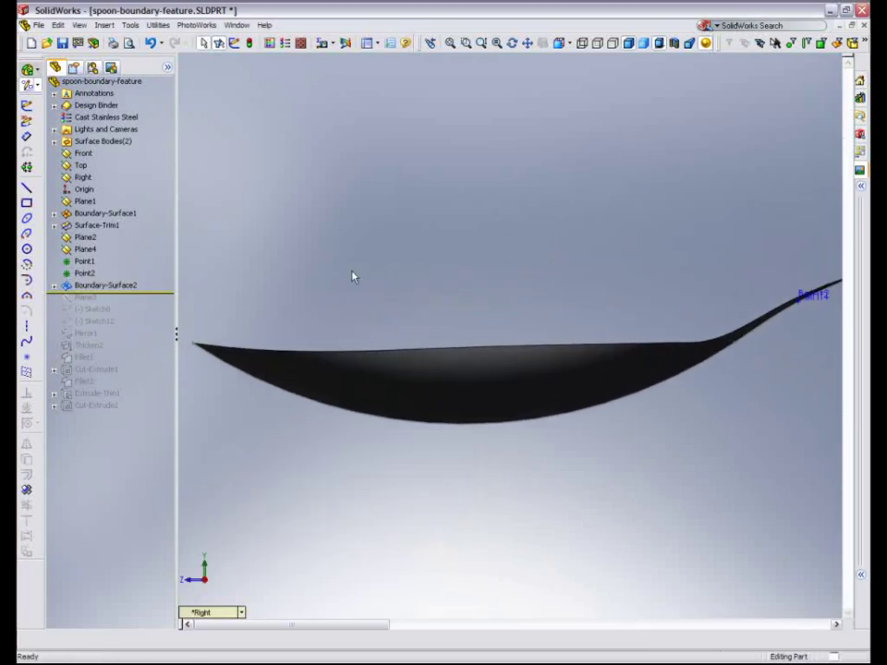
{"action": "middle_click_drag", "start_coordinate": [352, 274], "coordinate": [384, 340], "text": "shift"}
{"action": "middle_click_drag", "start_coordinate": [387, 342], "coordinate": [320, 320], "text": "ctrl"}
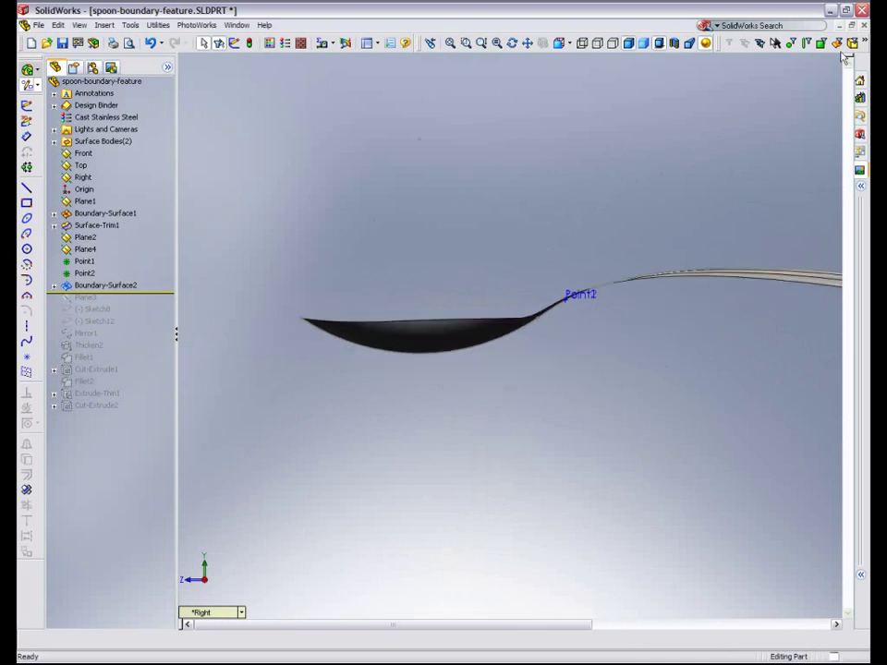
{"action": "left_click_drag", "start_coordinate": [846, 55], "coordinate": [729, 355]}
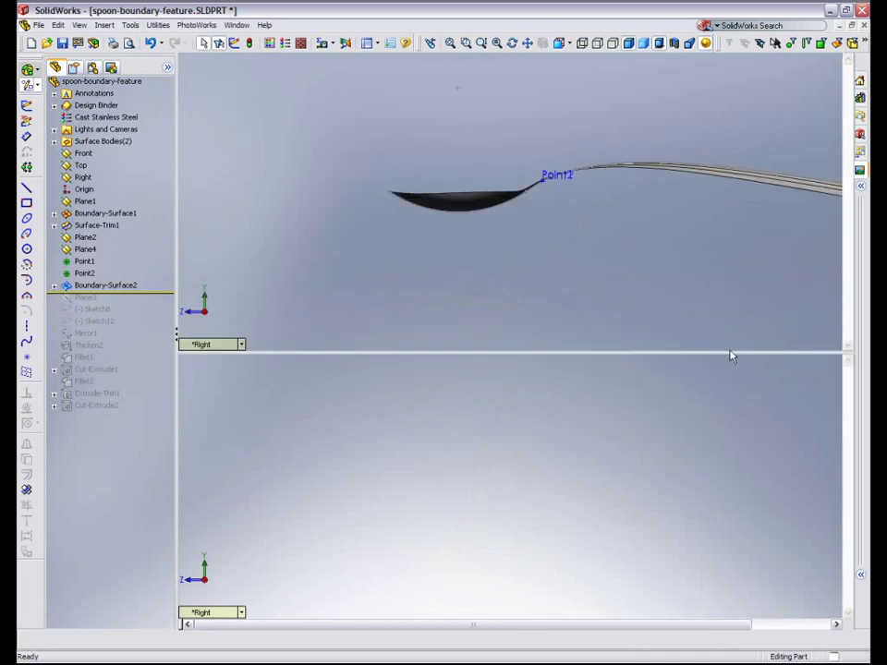
{"action": "middle_click_drag", "start_coordinate": [546, 255], "coordinate": [573, 178], "text": "shift"}
{"action": "middle_click_drag", "start_coordinate": [591, 196], "coordinate": [651, 194], "text": "ctrl"}
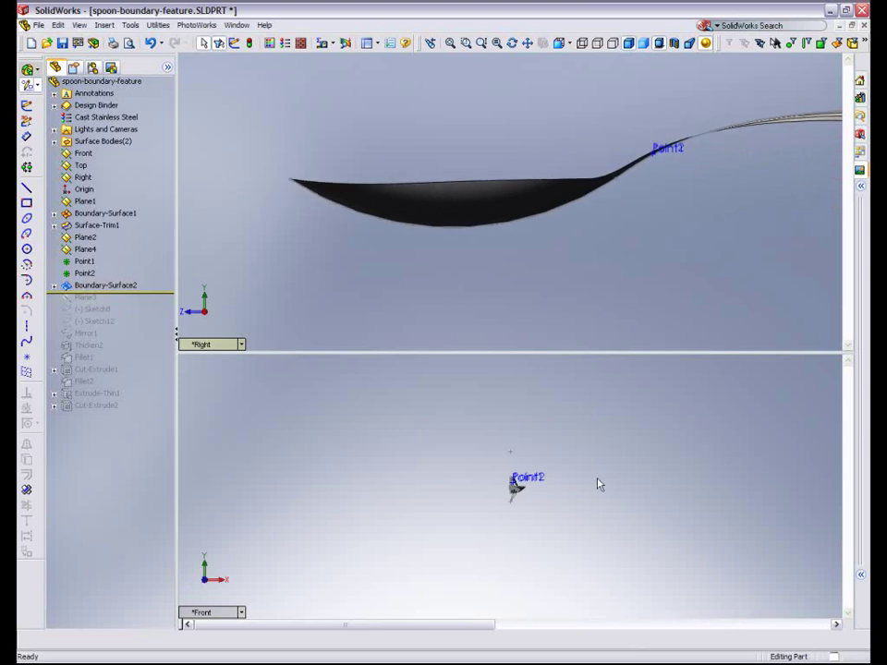
Set the lower pane to the Top view, framing the spoon's bowl.
{"action": "left_click", "coordinate": [240, 614]}
{"action": "left_click", "coordinate": [282, 441]}
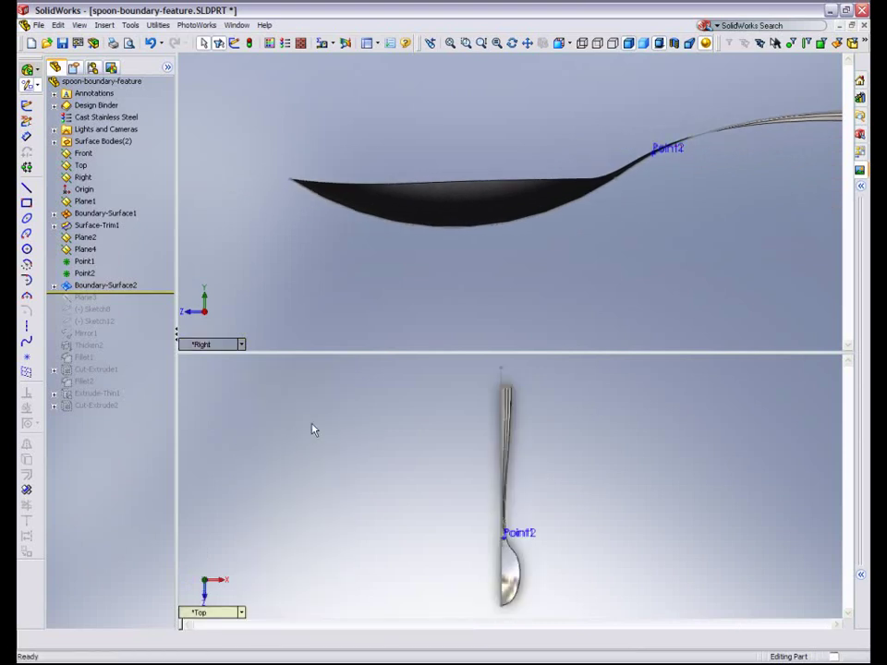
{"action": "middle_click_drag", "start_coordinate": [406, 482], "coordinate": [431, 358], "text": "shift"}
{"action": "middle_click_drag", "start_coordinate": [448, 466], "coordinate": [428, 493], "text": "shift"}
Roll the model back to just after Surface-Trim1 and highlight Sketch1 of Boundary-Surface1.
{"action": "mouse_move", "coordinate": [157, 293]}
{"action": "left_mouse_down"}
{"action": "mouse_move", "coordinate": [146, 234]}
{"action": "mouse_move", "coordinate": [136, 233]}
{"action": "left_mouse_up"}
{"action": "left_click", "coordinate": [54, 214]}
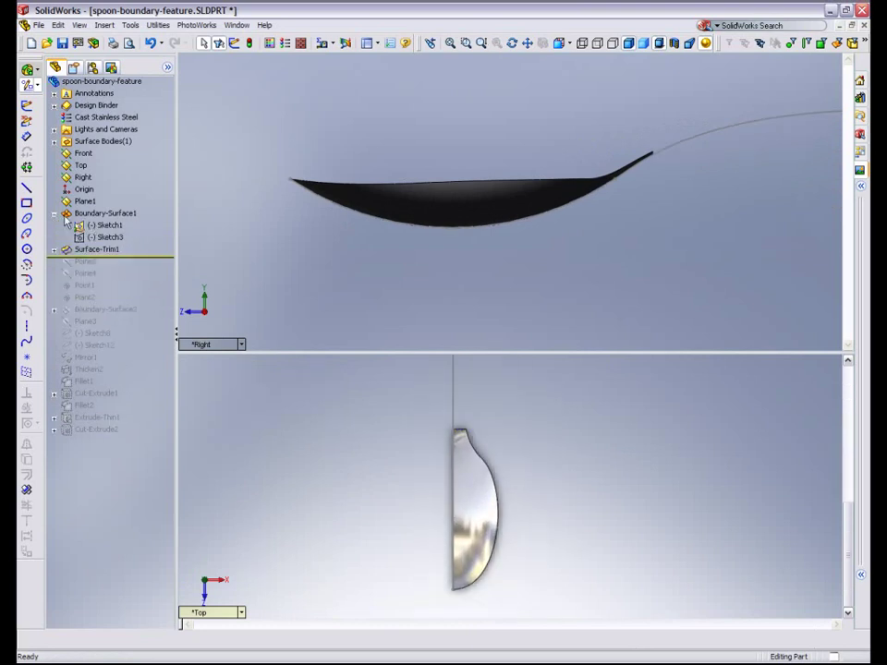
{"action": "left_click", "coordinate": [99, 241]}
{"action": "left_click", "coordinate": [98, 229]}
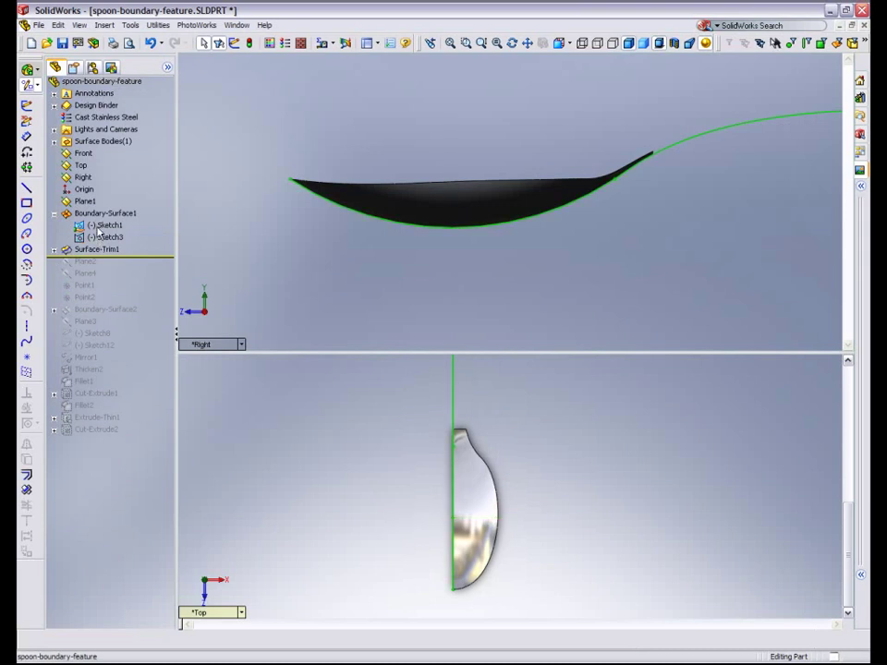
Make Sketch2 of Surface-Trim1 visible.
{"action": "left_click", "coordinate": [53, 250]}
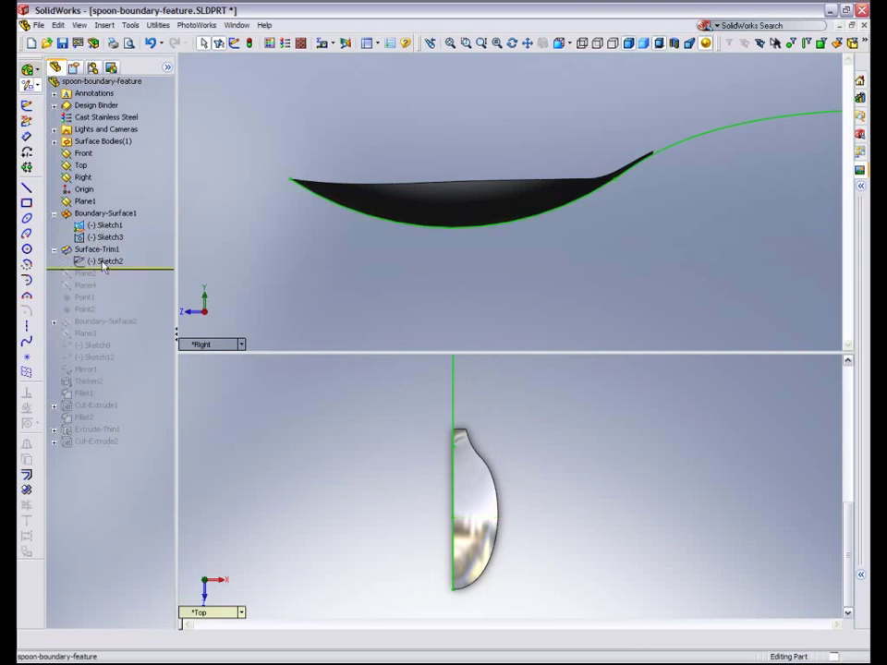
{"action": "left_click", "coordinate": [103, 261]}
{"action": "right_click", "coordinate": [104, 263]}
{"action": "left_click", "coordinate": [131, 309]}
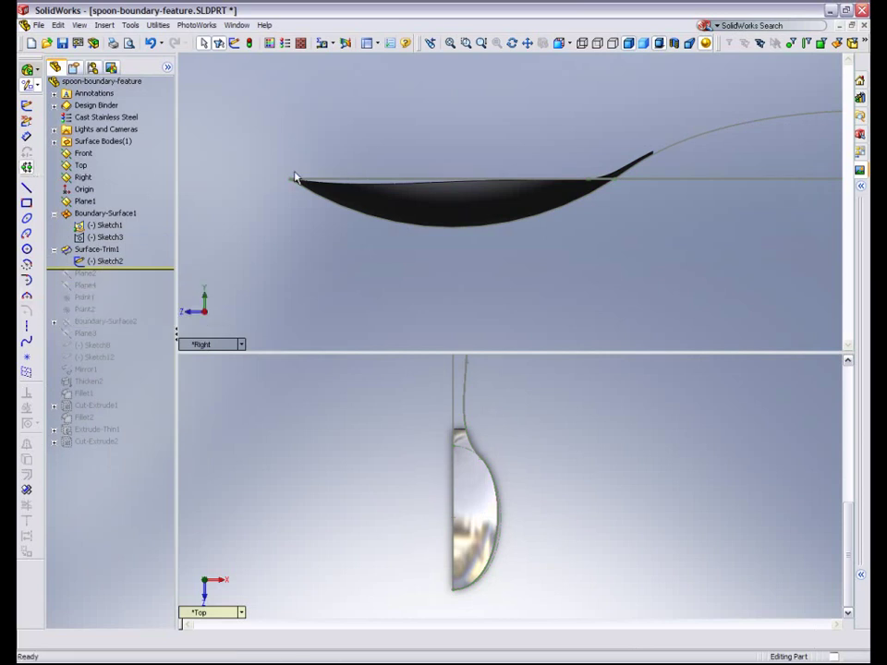
Edit Sketch2 and lengthen the spline's tangent handle at the bowl tip to a weight of about 1.69.
{"action": "right_click", "coordinate": [499, 528]}
{"action": "left_click", "coordinate": [524, 385]}
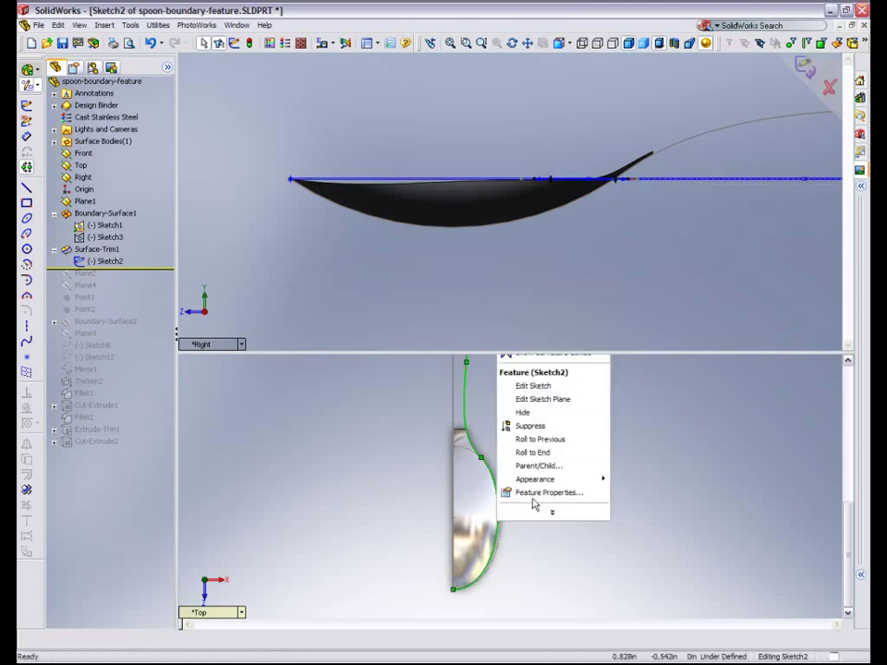
{"action": "middle_click_drag", "start_coordinate": [577, 531], "coordinate": [620, 395], "text": "shift"}
{"action": "middle_click_drag", "start_coordinate": [609, 412], "coordinate": [607, 439], "text": "ctrl"}
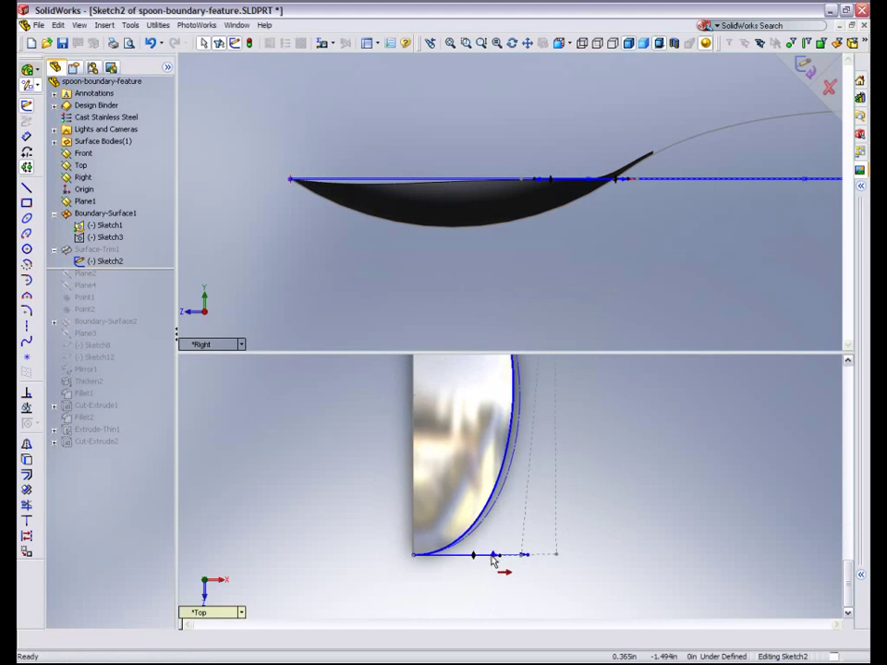
{"action": "left_click", "coordinate": [496, 557]}
{"action": "left_click_drag", "start_coordinate": [500, 561], "coordinate": [510, 564]}
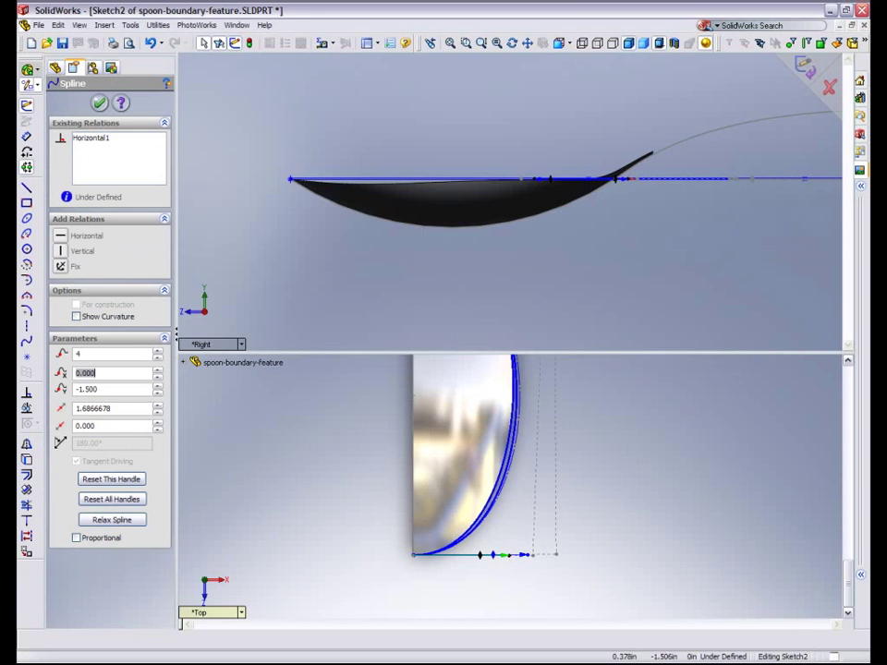
Fine-tune the bowl-tip tangent handle of the trim spline to a weight of about 1.67, comparing the rim shape in both panes.
{"action": "scroll", "coordinate": [444, 245], "scroll_direction": "down", "scroll_amount": 4}
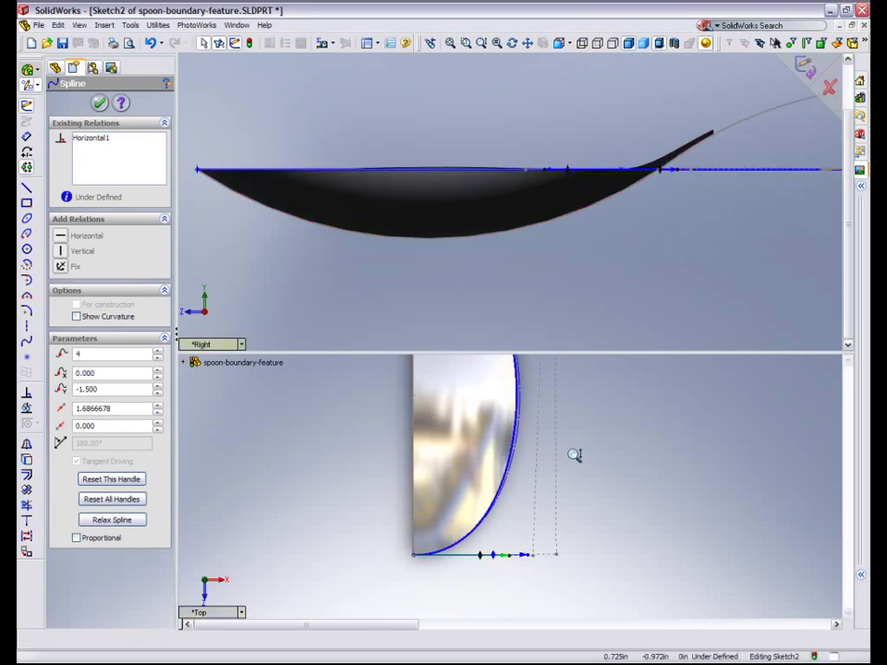
{"action": "scroll", "coordinate": [573, 454], "scroll_direction": "up", "scroll_amount": 1}
{"action": "middle_click_drag", "start_coordinate": [562, 456], "coordinate": [541, 507], "text": "ctrl"}
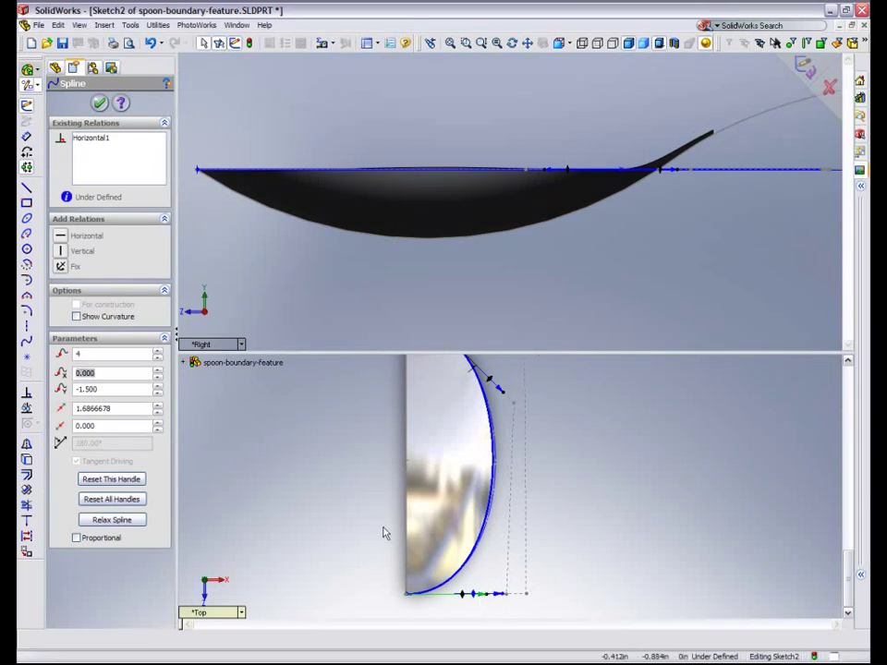
{"action": "left_click_drag", "start_coordinate": [485, 599], "coordinate": [494, 602]}
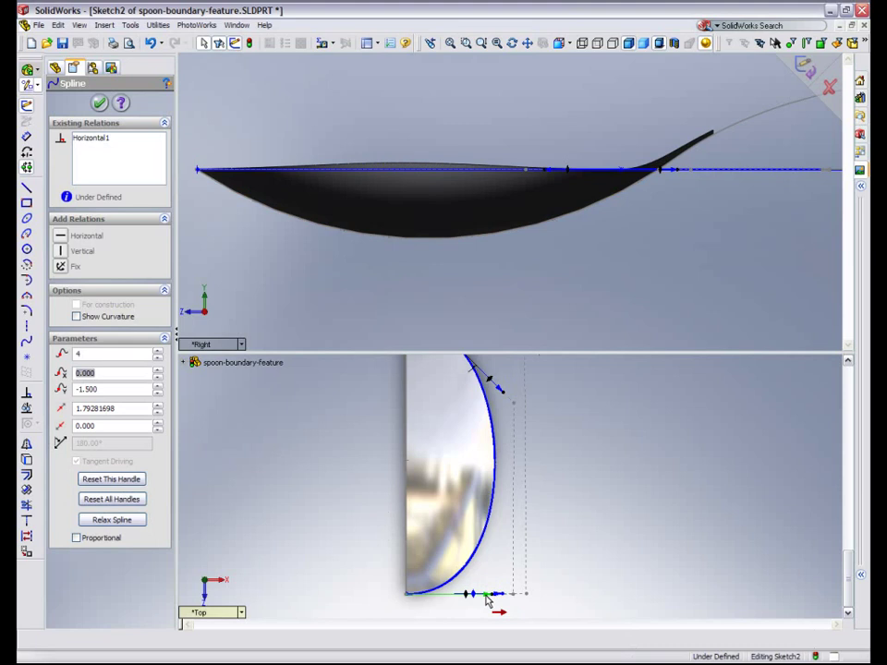
{"action": "left_click_drag", "start_coordinate": [485, 598], "coordinate": [479, 597]}
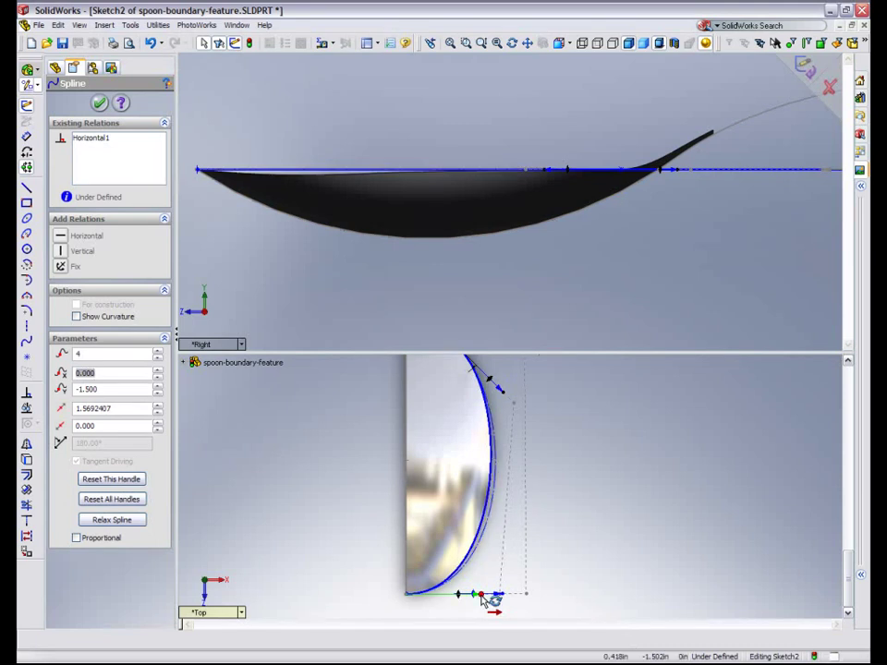
{"action": "middle_click_drag", "start_coordinate": [488, 579], "coordinate": [491, 534], "text": "shift"}
{"action": "middle_click_drag", "start_coordinate": [491, 534], "coordinate": [574, 400], "text": "ctrl"}
{"action": "left_click_drag", "start_coordinate": [557, 531], "coordinate": [570, 533]}
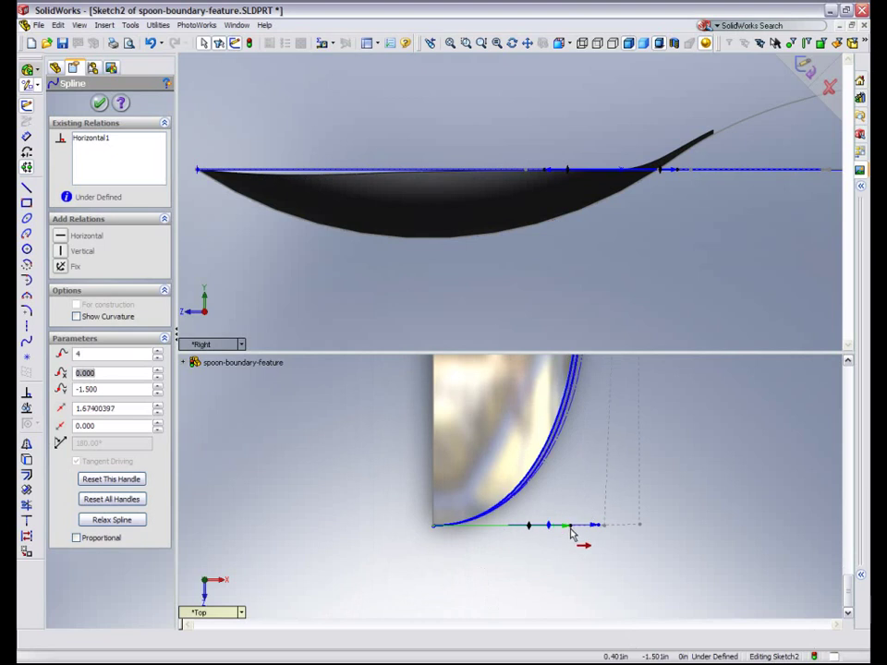
Show curvature combs on the trim spline with a scale of 23 and a density of 180.
{"action": "right_click", "coordinate": [549, 456]}
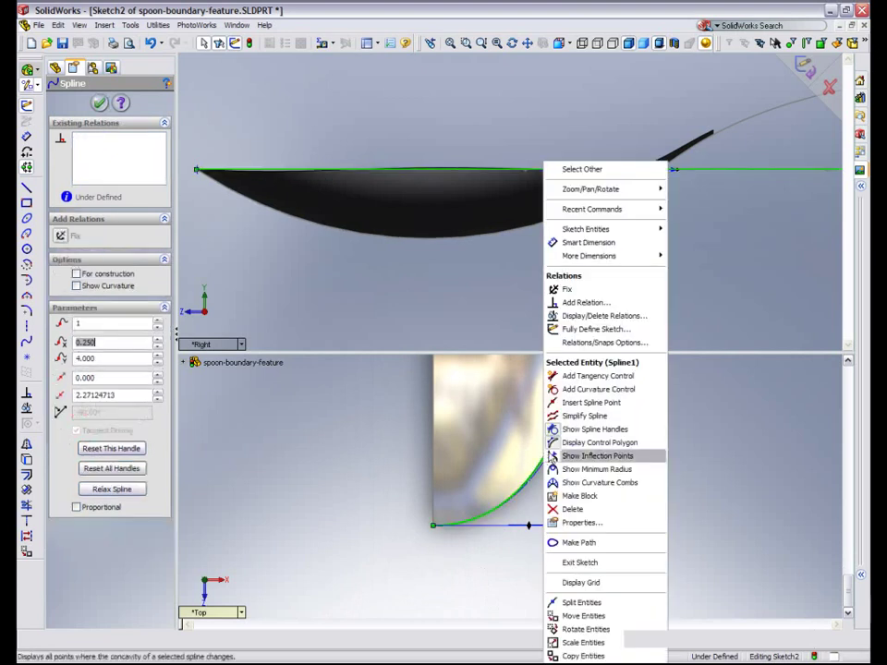
{"action": "left_click", "coordinate": [558, 484]}
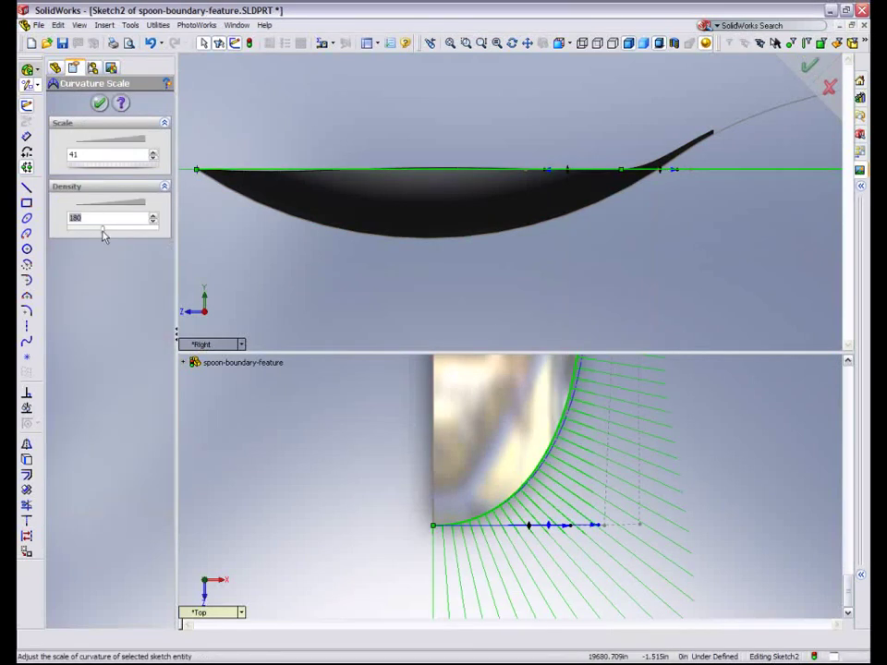
{"action": "left_click_drag", "start_coordinate": [104, 172], "coordinate": [80, 173]}
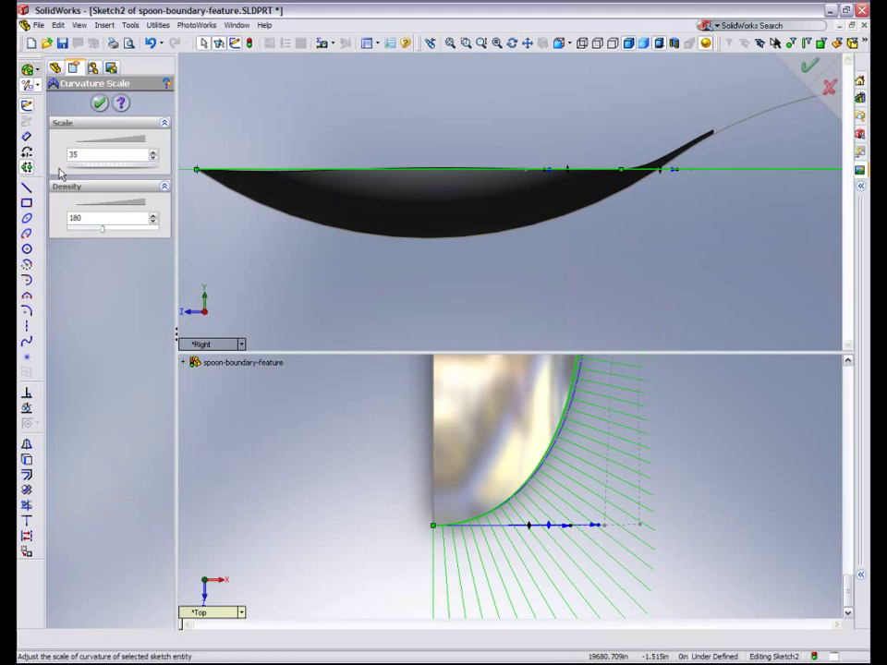
{"action": "left_click_drag", "start_coordinate": [25, 176], "coordinate": [12, 129]}
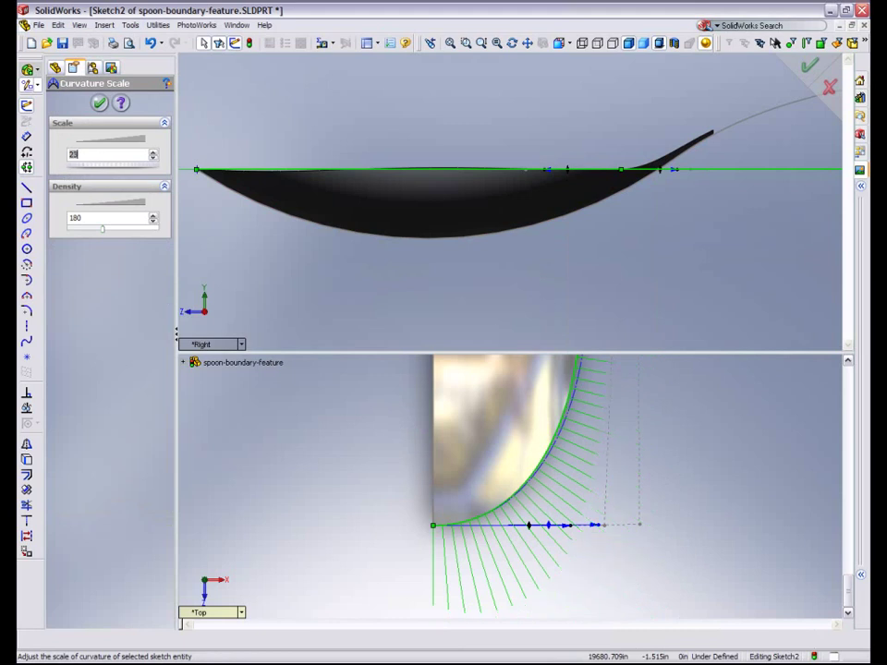
{"action": "left_click", "coordinate": [98, 103]}
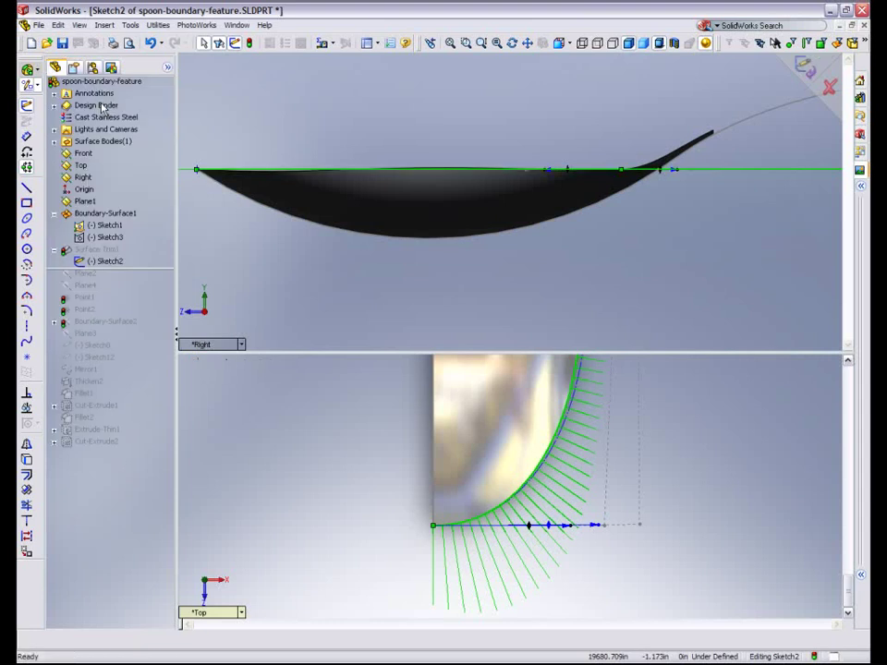
Finish editing Sketch2 and return the graphics area to a single Top view pane.
{"action": "left_click", "coordinate": [806, 69]}
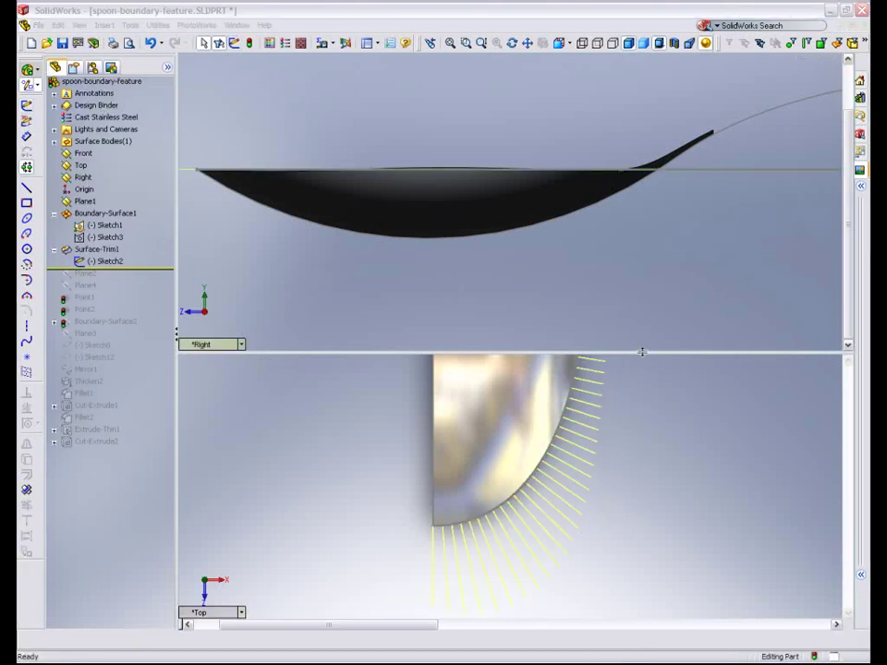
{"action": "left_click_drag", "start_coordinate": [642, 352], "coordinate": [599, 20]}
{"action": "scroll", "coordinate": [447, 408], "scroll_direction": "up", "scroll_amount": 6}
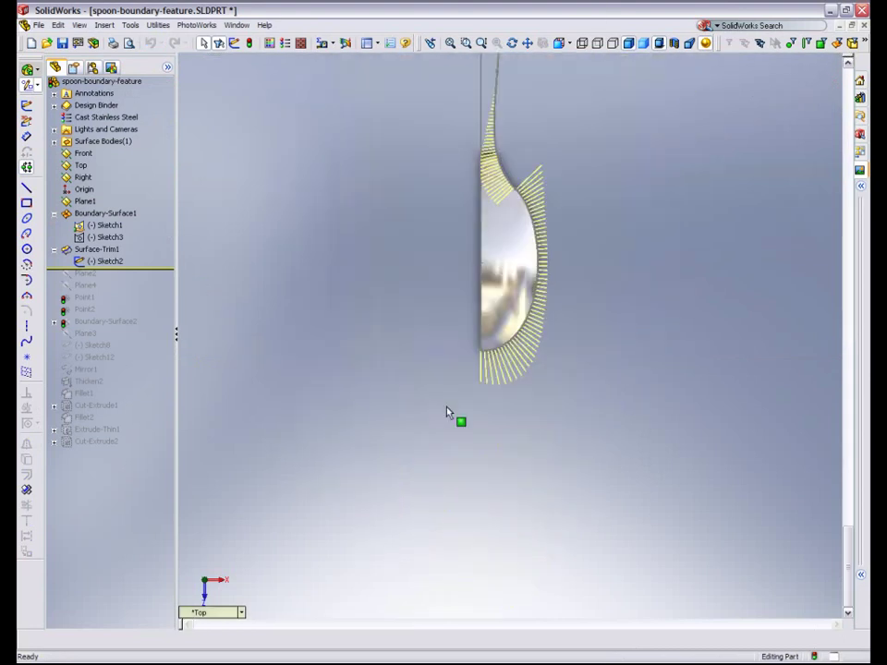
Hide Sketch1 of Boundary-Surface1.
{"action": "middle_click_drag", "start_coordinate": [447, 412], "coordinate": [373, 412]}
{"action": "right_click", "coordinate": [98, 239]}
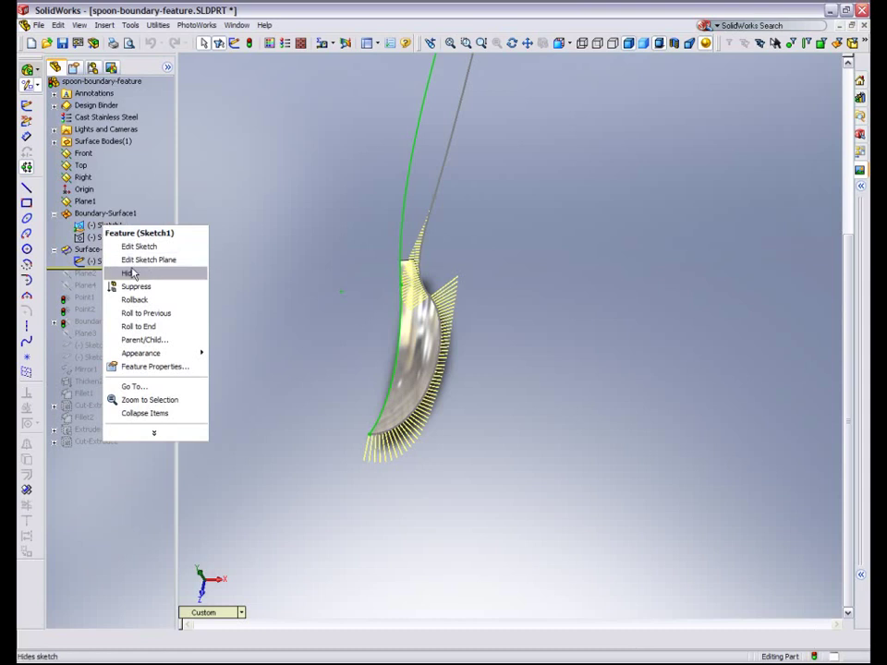
{"action": "left_click", "coordinate": [129, 271]}
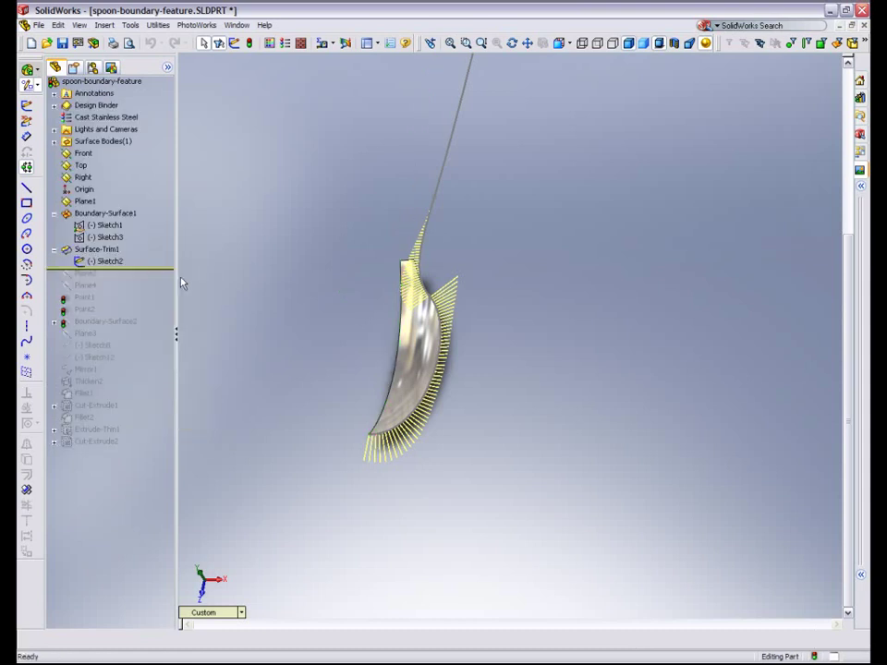
Hide the trim sketch, Sketch2, together with its curvature combs.
{"action": "right_click", "coordinate": [427, 295]}
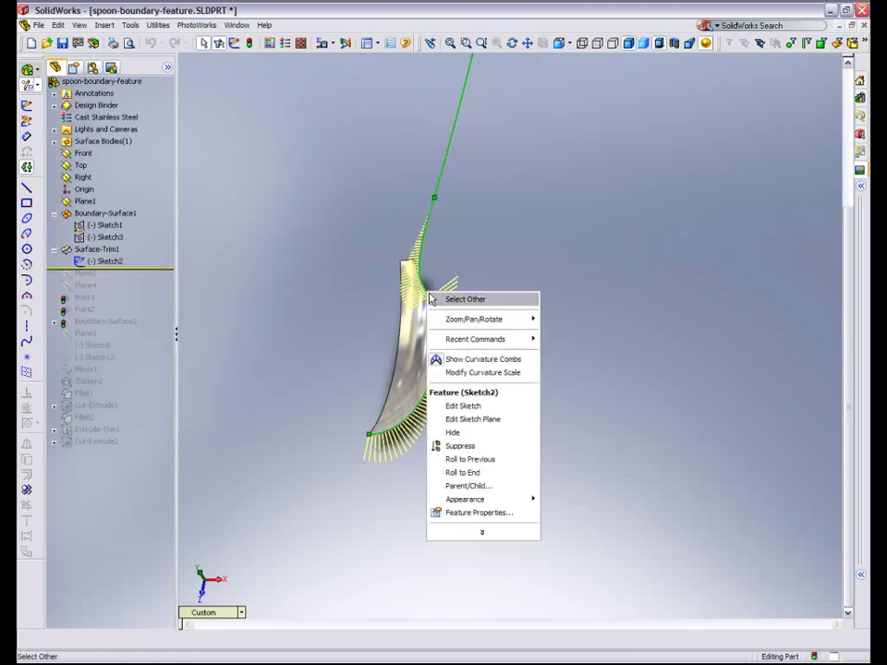
{"action": "left_click", "coordinate": [456, 437]}
{"action": "mouse_move", "coordinate": [456, 438]}
{"action": "middle_mouse_down"}
{"action": "mouse_move", "coordinate": [462, 455]}
{"action": "mouse_move", "coordinate": [487, 444]}
{"action": "mouse_move", "coordinate": [478, 390]}
{"action": "mouse_move", "coordinate": [525, 450]}
{"action": "middle_mouse_up"}
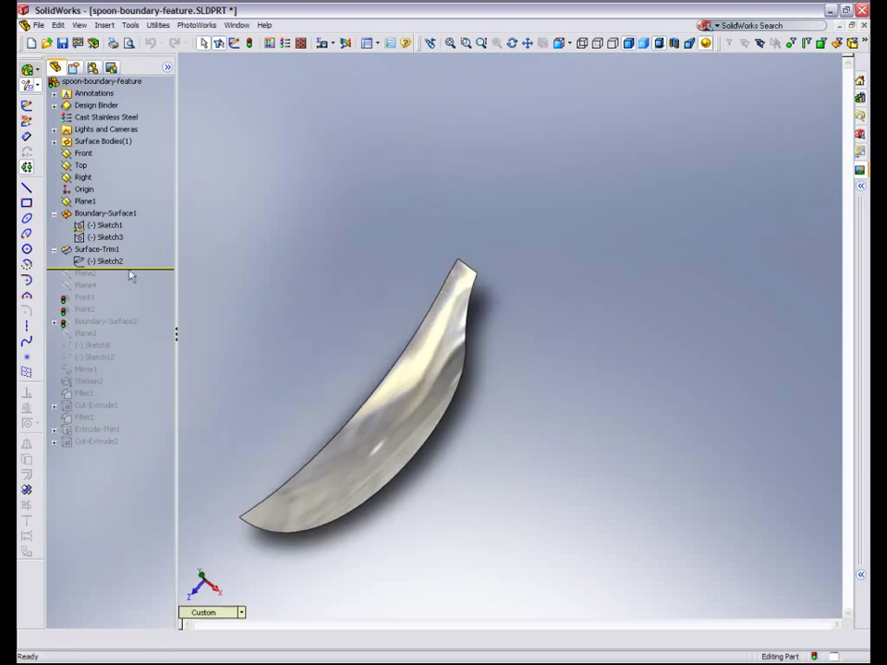
Roll the model forward to just below Boundary-Surface2 to restore the handle half.
{"action": "left_click_drag", "start_coordinate": [127, 270], "coordinate": [131, 325]}
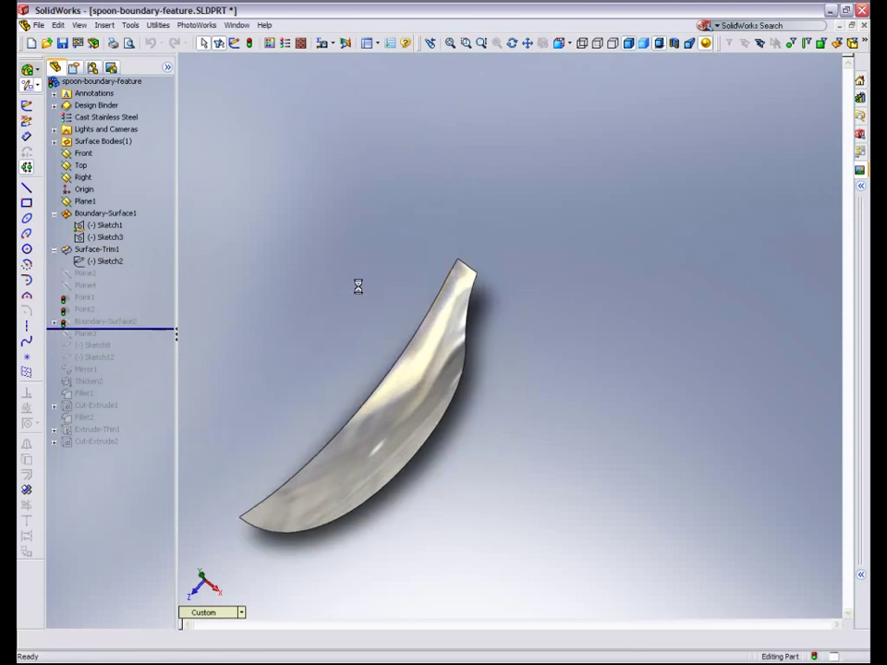
{"action": "middle_click_drag", "start_coordinate": [370, 244], "coordinate": [386, 289], "text": "shift"}
{"action": "middle_click_drag", "start_coordinate": [413, 271], "coordinate": [381, 344], "text": "ctrl"}
{"action": "middle_click_drag", "start_coordinate": [325, 337], "coordinate": [395, 267], "text": "shift"}
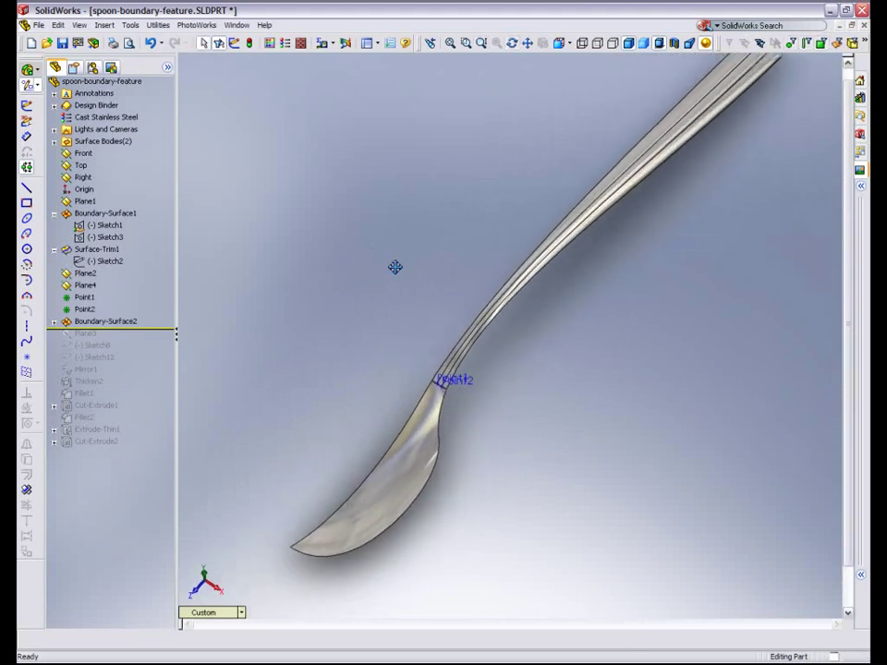
Knit the handle surface and the trimmed bowl surface into one surface body.
{"action": "left_click", "coordinate": [104, 25]}
{"action": "mouse_move", "coordinate": [130, 116]}
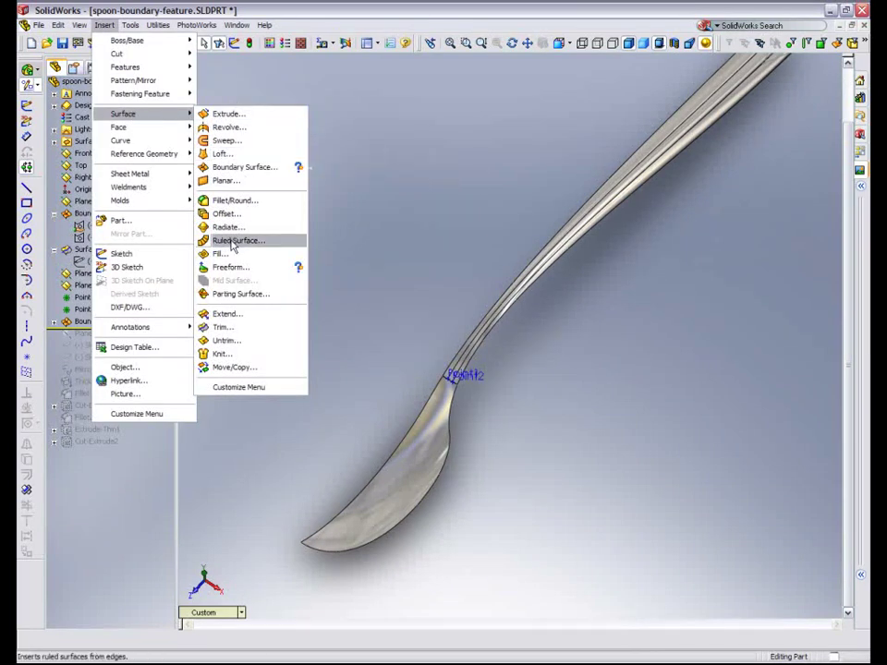
{"action": "left_click", "coordinate": [221, 355]}
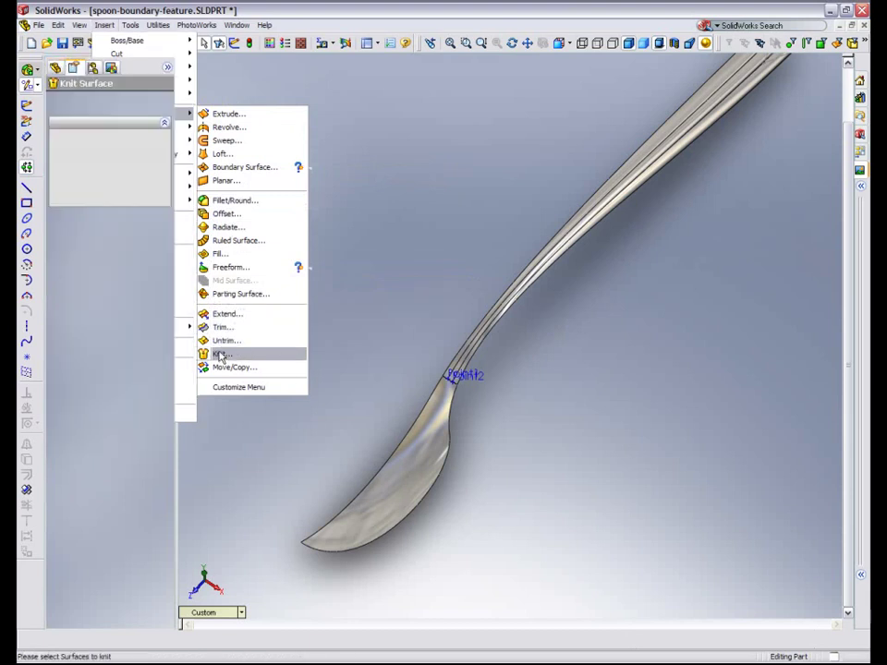
{"action": "left_click", "coordinate": [519, 291]}
{"action": "left_click", "coordinate": [440, 404]}
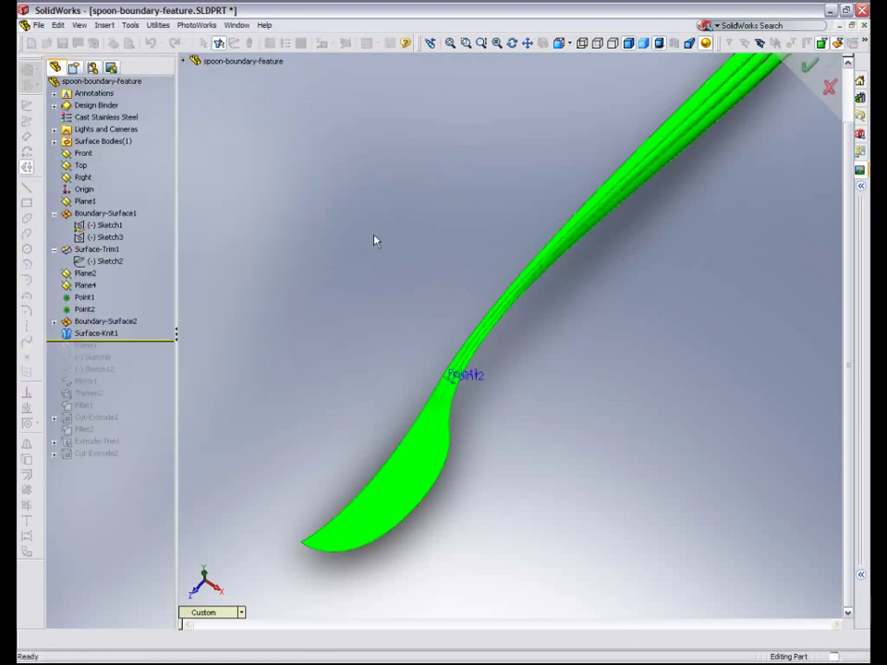
Mirror the knitted half-spoon surface body about the Right plane, without knitting surfaces.
{"action": "left_click", "coordinate": [104, 25]}
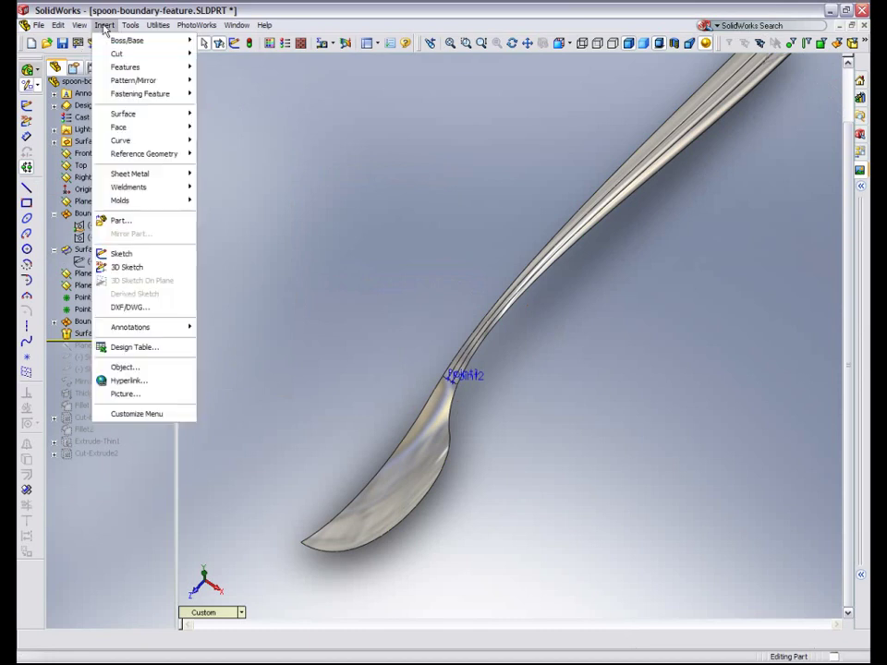
{"action": "mouse_move", "coordinate": [139, 80]}
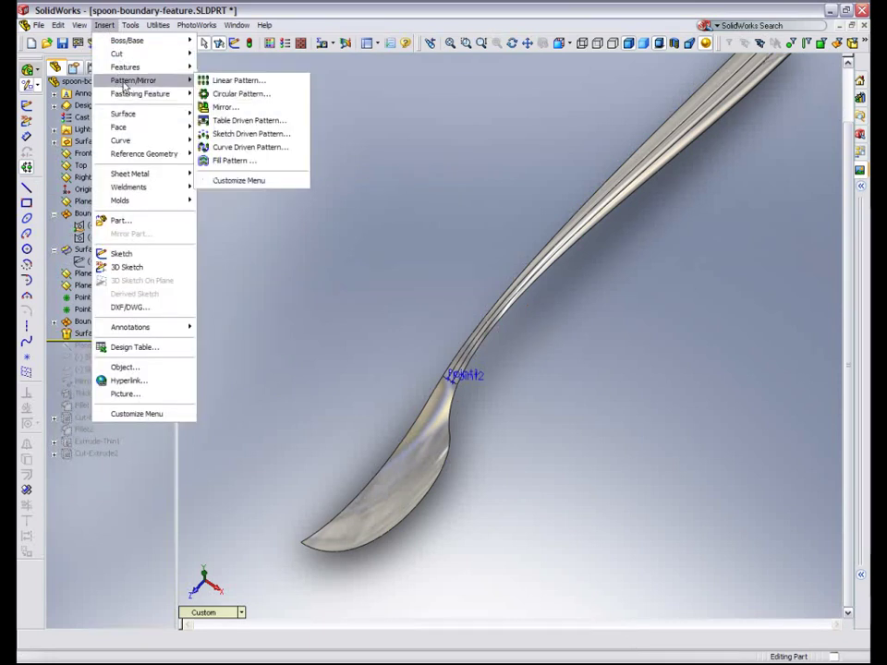
{"action": "left_click", "coordinate": [222, 108]}
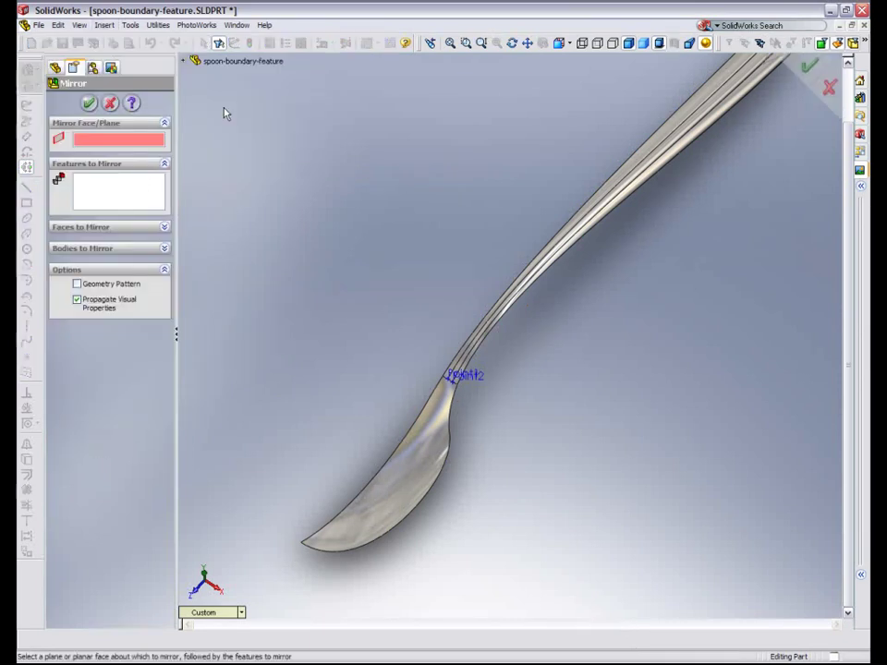
{"action": "left_click", "coordinate": [164, 248]}
{"action": "left_click", "coordinate": [476, 379]}
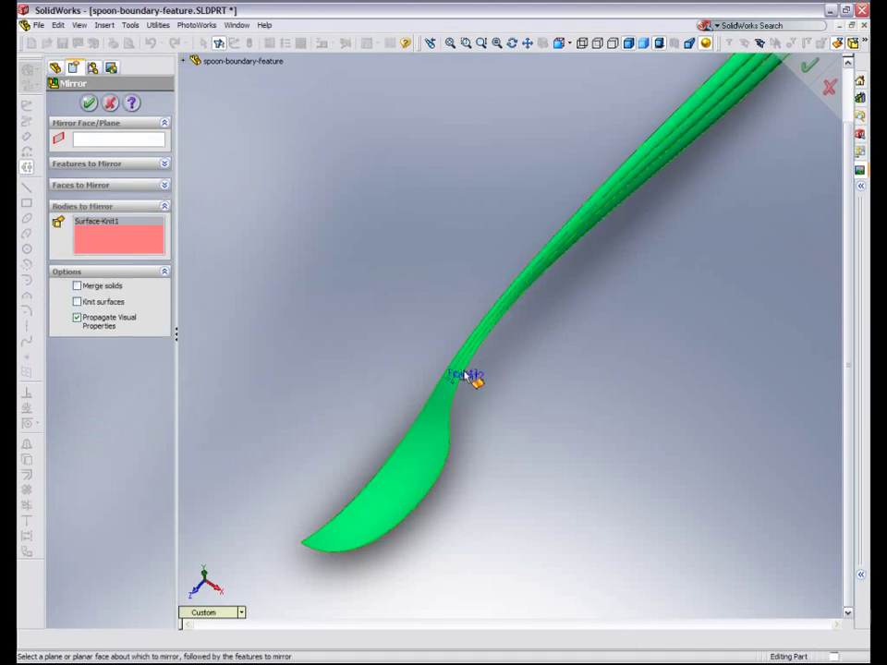
{"action": "left_click", "coordinate": [185, 62]}
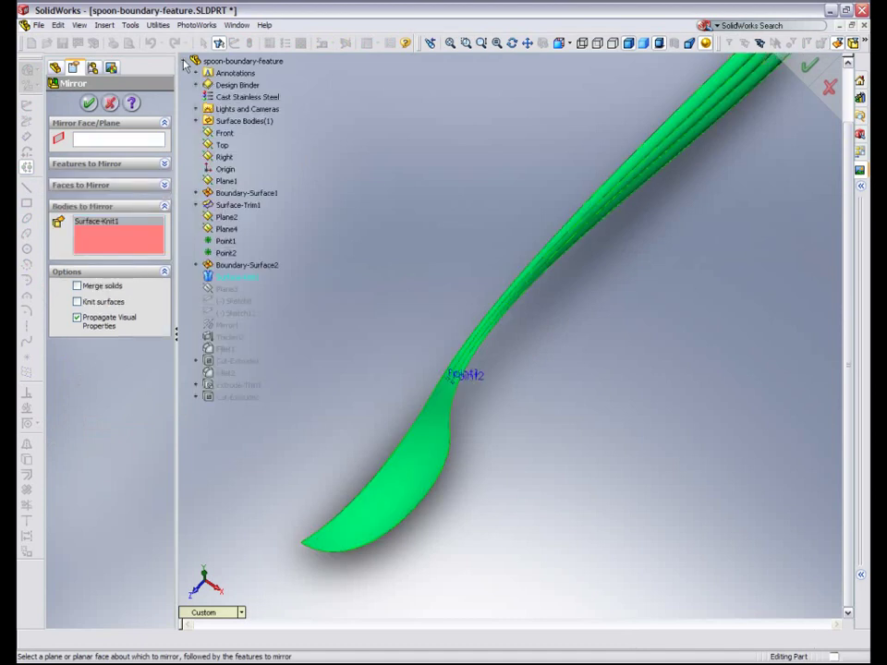
{"action": "left_click", "coordinate": [224, 157]}
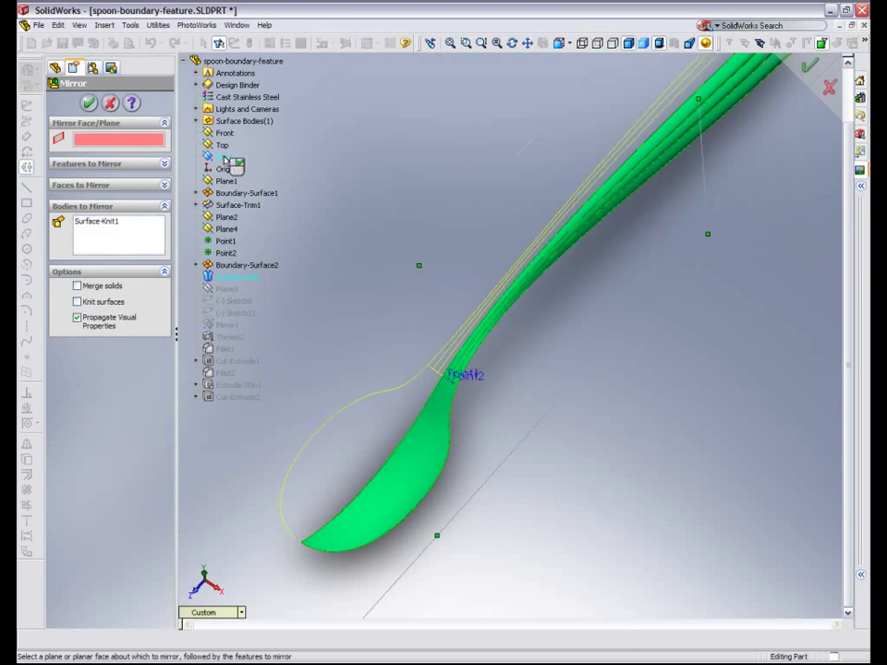
{"action": "left_click", "coordinate": [88, 102]}
{"action": "mouse_move", "coordinate": [376, 227]}
{"action": "middle_mouse_down"}
{"action": "mouse_move", "coordinate": [396, 213]}
{"action": "mouse_move", "coordinate": [393, 183]}
{"action": "mouse_move", "coordinate": [427, 189]}
{"action": "mouse_move", "coordinate": [392, 204]}
{"action": "middle_mouse_up"}
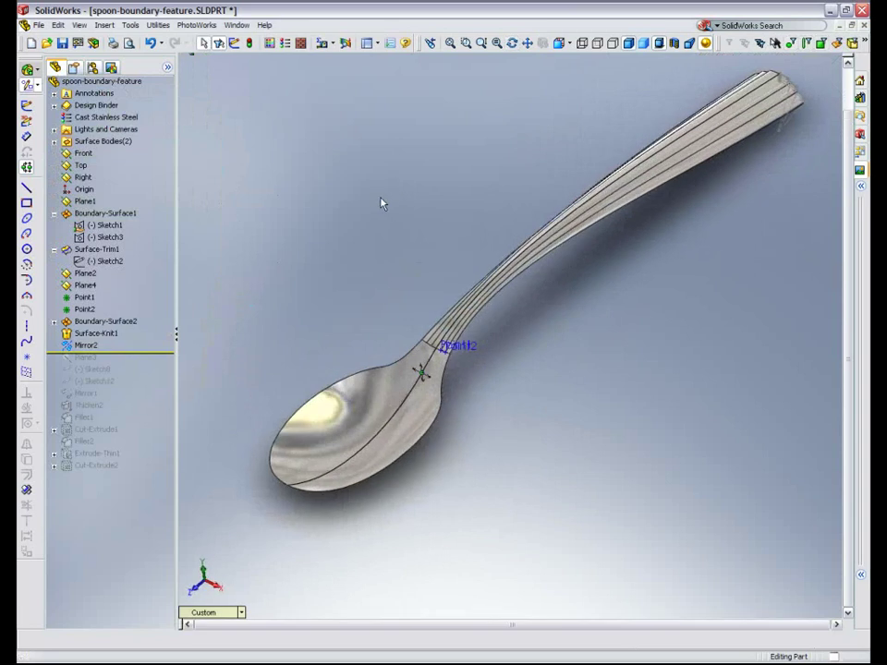
Knit the mirrored half and the original half of the spoon into a single surface, without forming a solid.
{"action": "mouse_move", "coordinate": [185, 113]}
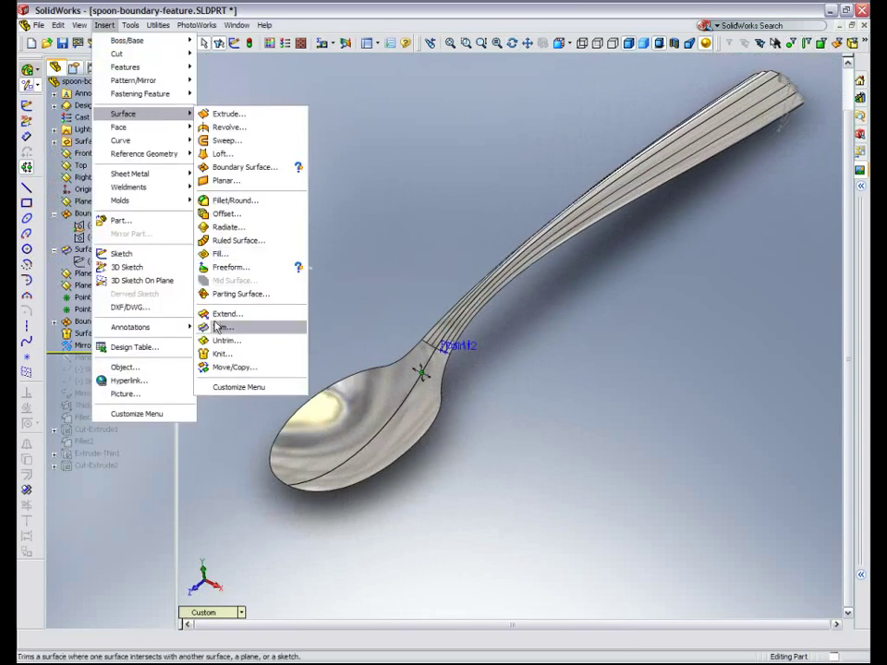
{"action": "left_click", "coordinate": [223, 354]}
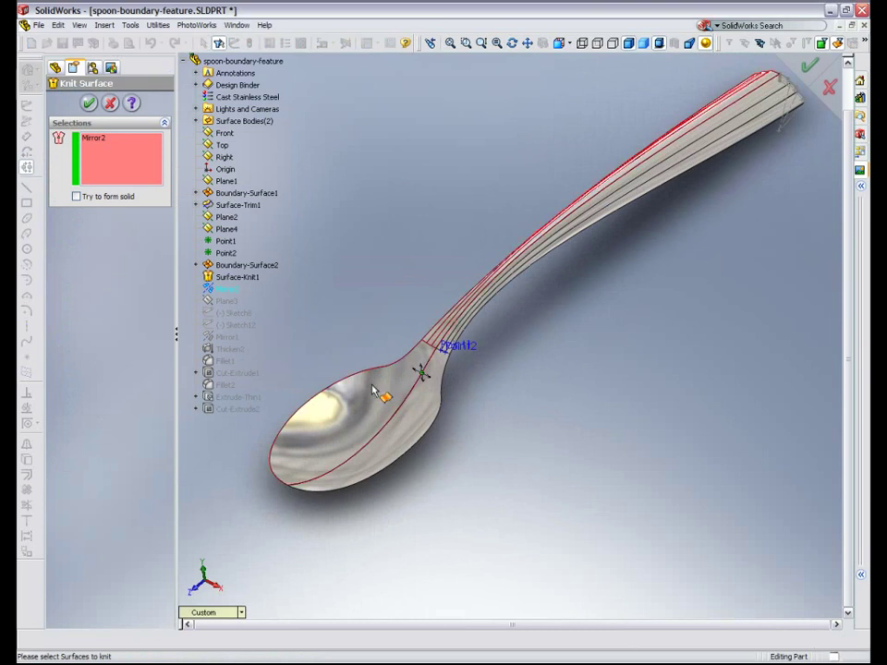
{"action": "left_click", "coordinate": [397, 402]}
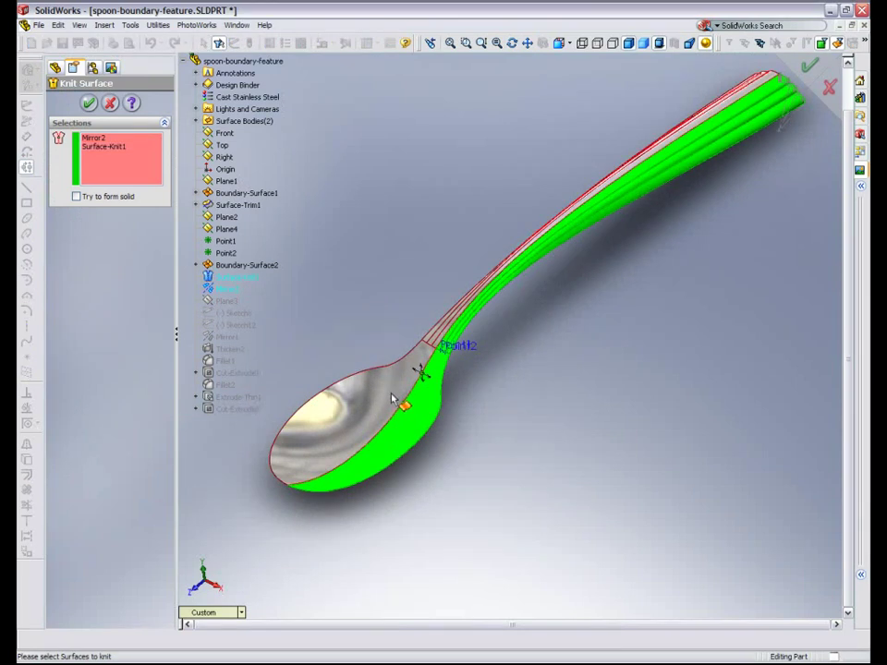
{"action": "left_click", "coordinate": [87, 102]}
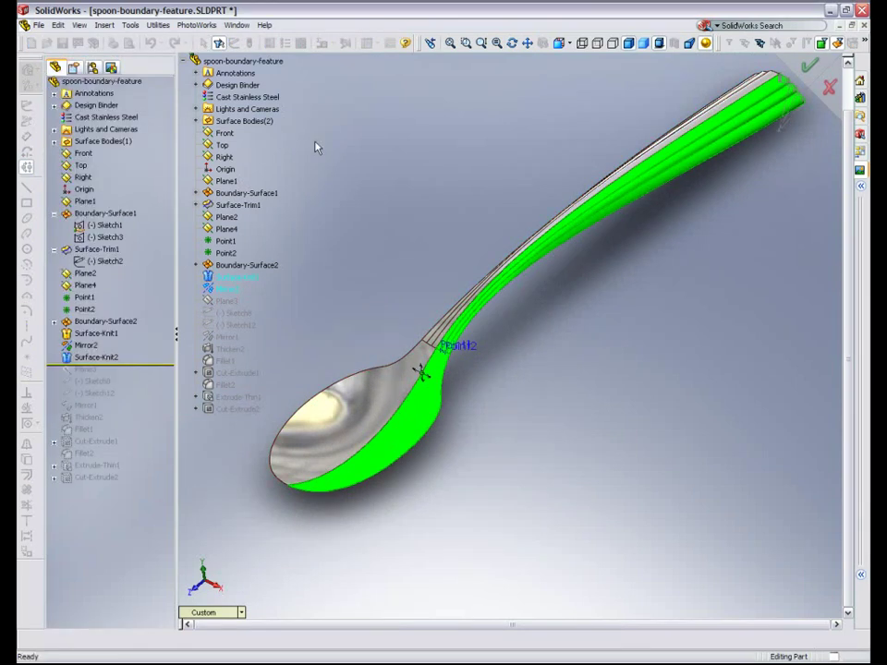
Set up a one-sided Thicken of the full knitted spoon surface with a thickness of 0.025 in.
{"action": "left_click", "coordinate": [104, 25]}
{"action": "mouse_move", "coordinate": [128, 38]}
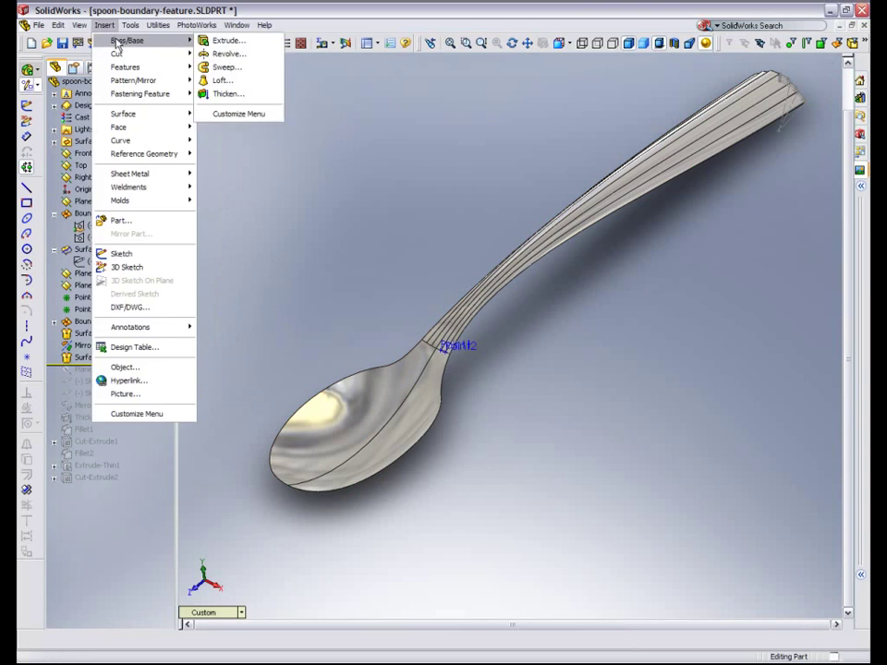
{"action": "left_click", "coordinate": [226, 93]}
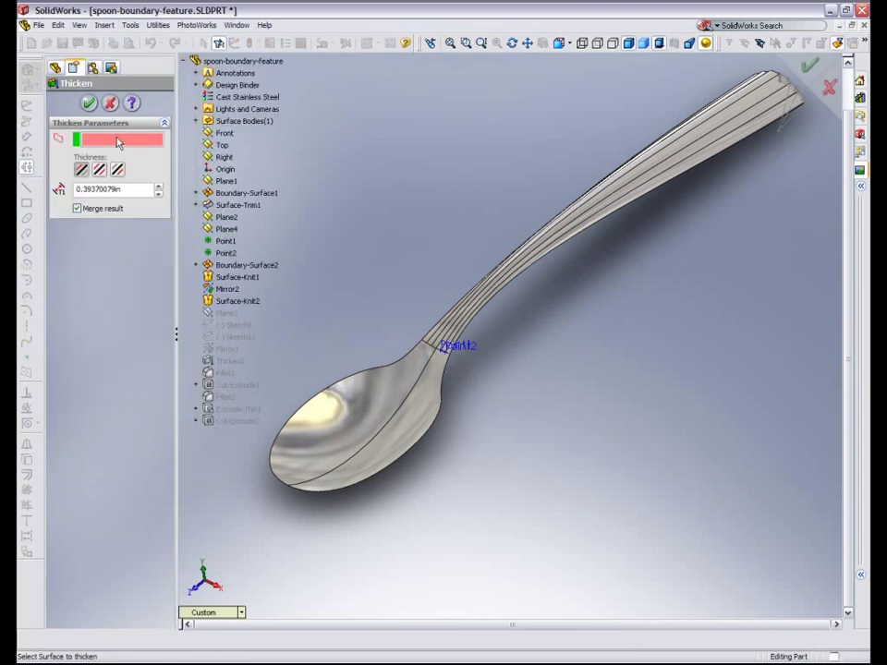
{"action": "left_click", "coordinate": [427, 389]}
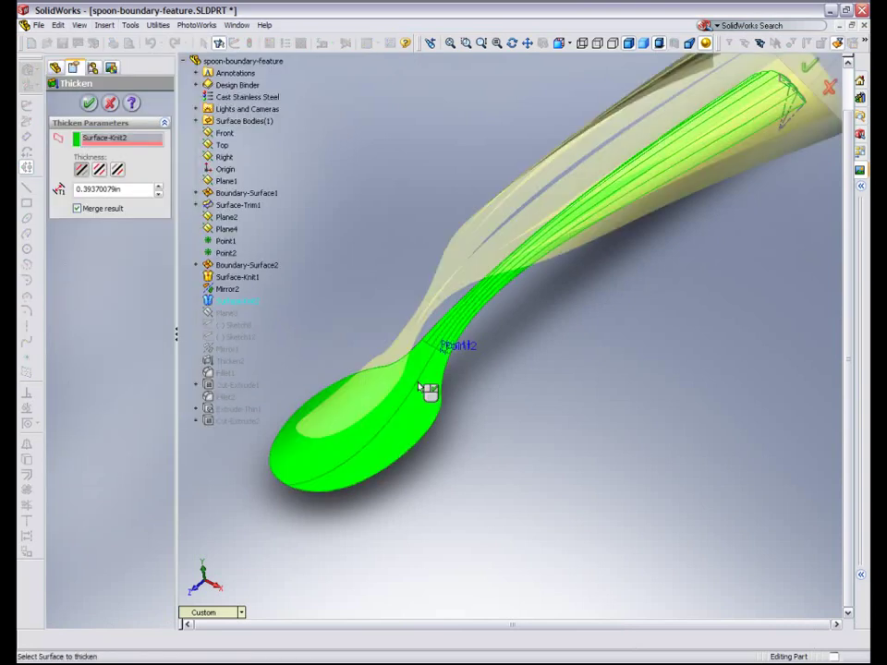
{"action": "double_click", "coordinate": [141, 188]}
{"action": "type", "text": "."}
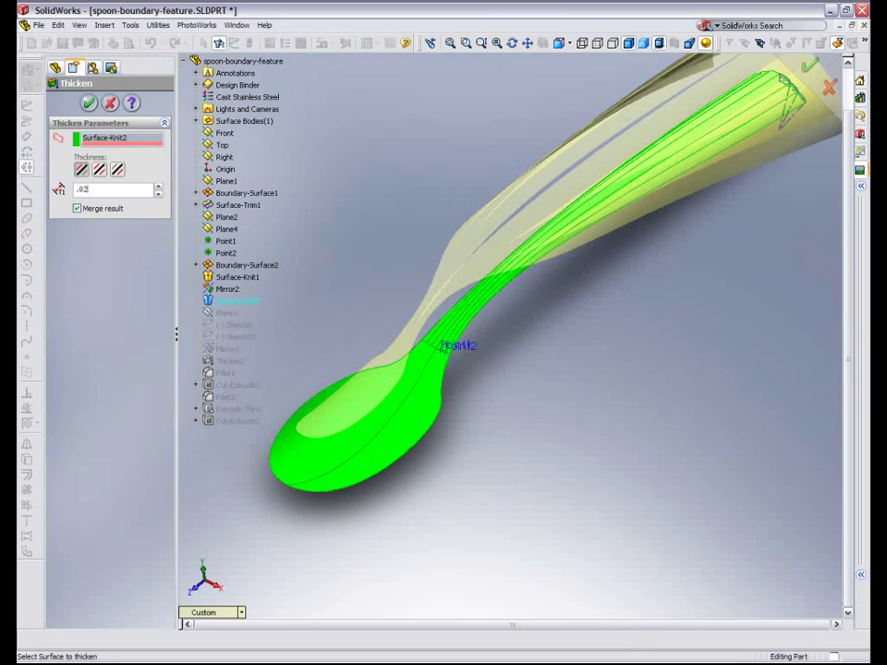
{"action": "type", "text": "025"}
{"action": "key", "text": "Return"}
{"action": "middle_click_drag", "start_coordinate": [470, 333], "coordinate": [561, 208]}
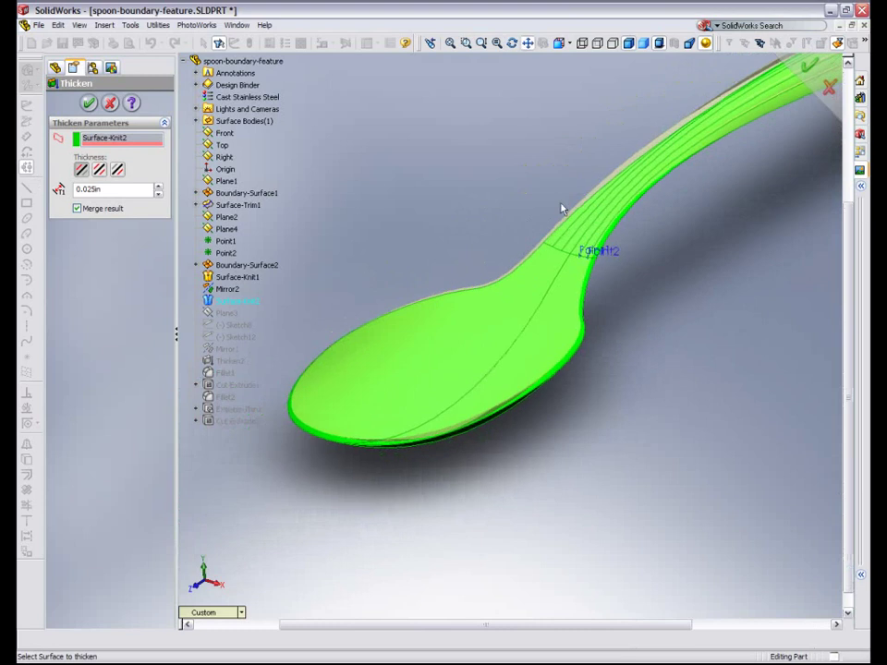
Set the thickness to 0.035 in and complete the Thicken feature.
{"action": "left_click_drag", "start_coordinate": [113, 195], "coordinate": [60, 191]}
{"action": "type", "text": ".03"}
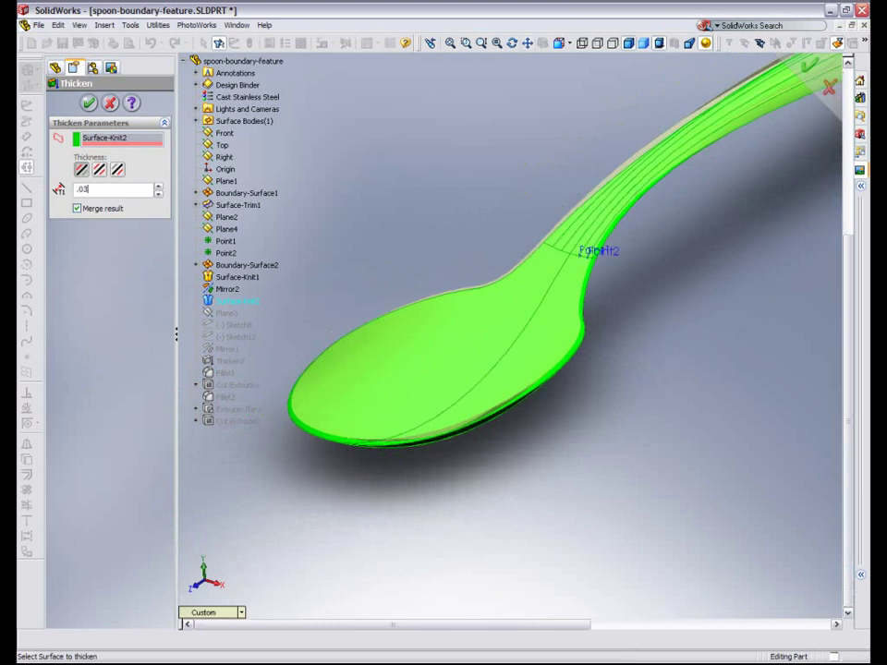
{"action": "type", "text": "5"}
{"action": "key", "text": "Return"}
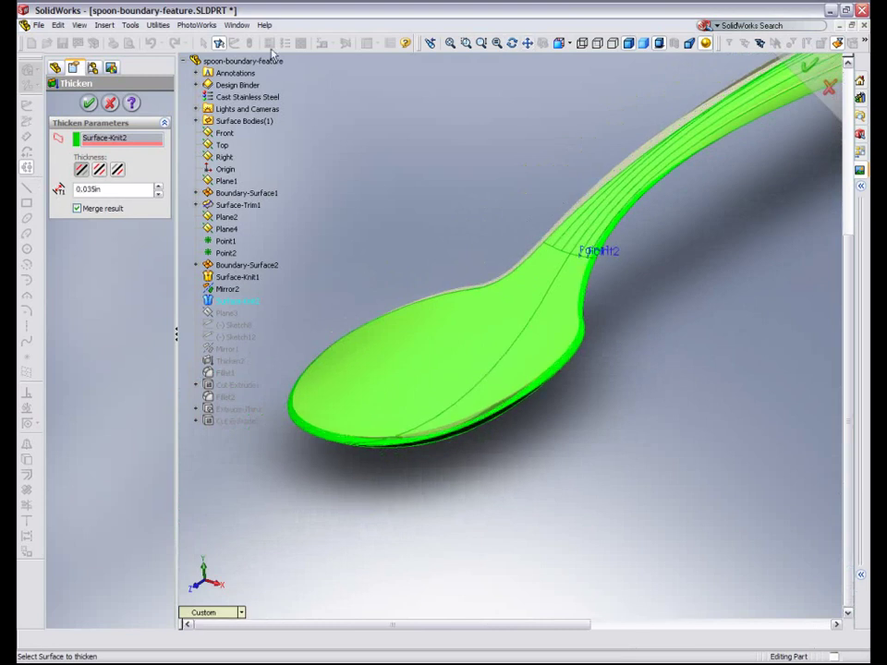
{"action": "left_click", "coordinate": [90, 103]}
{"action": "middle_click_drag", "start_coordinate": [398, 224], "coordinate": [325, 271]}
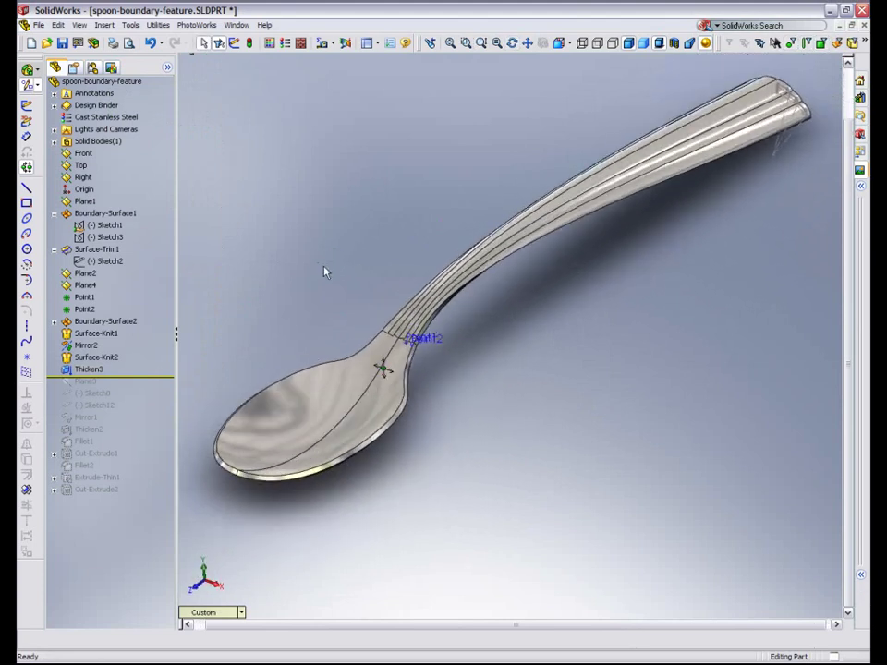
Display the spoon shaded without edges and hide the sketch at the scalloped end of the handle.
{"action": "left_click", "coordinate": [644, 42]}
{"action": "middle_click_drag", "start_coordinate": [434, 239], "coordinate": [429, 223]}
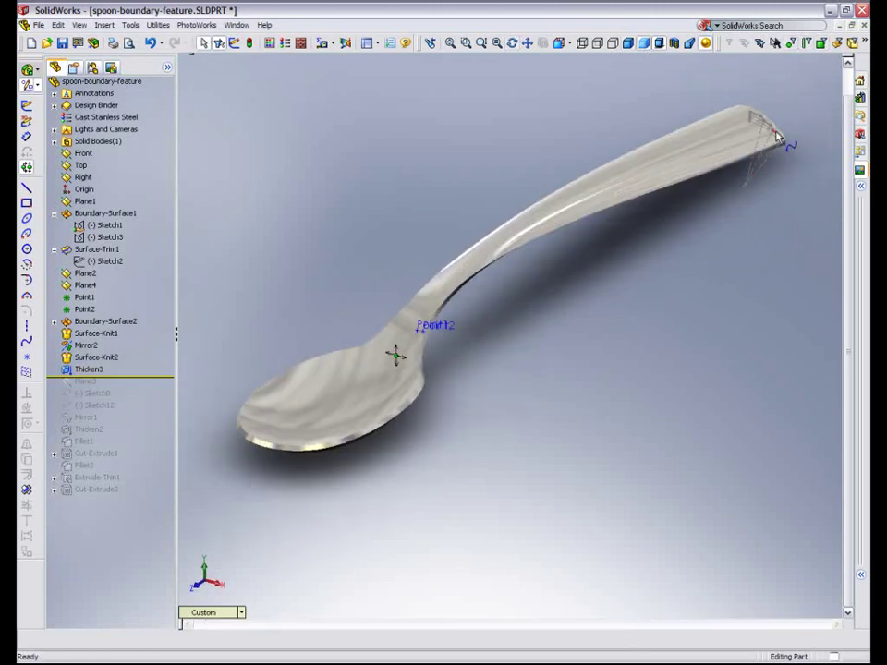
{"action": "middle_click_drag", "start_coordinate": [780, 164], "coordinate": [778, 148], "text": "shift"}
{"action": "middle_click_drag", "start_coordinate": [778, 148], "coordinate": [473, 412], "text": "ctrl"}
{"action": "middle_click_drag", "start_coordinate": [473, 411], "coordinate": [525, 338], "text": "shift"}
{"action": "scroll", "coordinate": [525, 338], "scroll_direction": "down", "scroll_amount": 2}
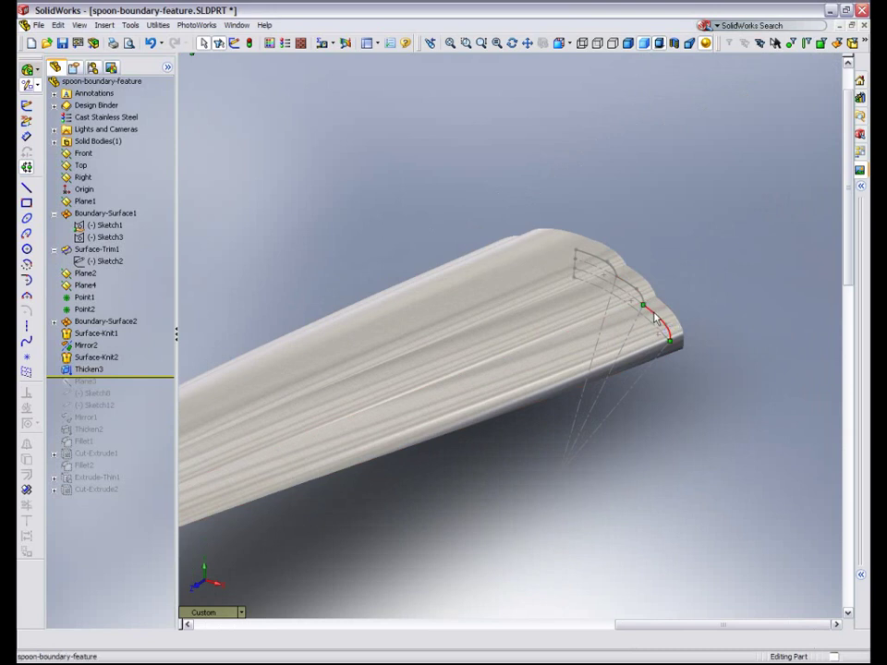
{"action": "right_click", "coordinate": [652, 317]}
{"action": "left_click", "coordinate": [682, 454]}
{"action": "scroll", "coordinate": [440, 240], "scroll_direction": "up", "scroll_amount": 6}
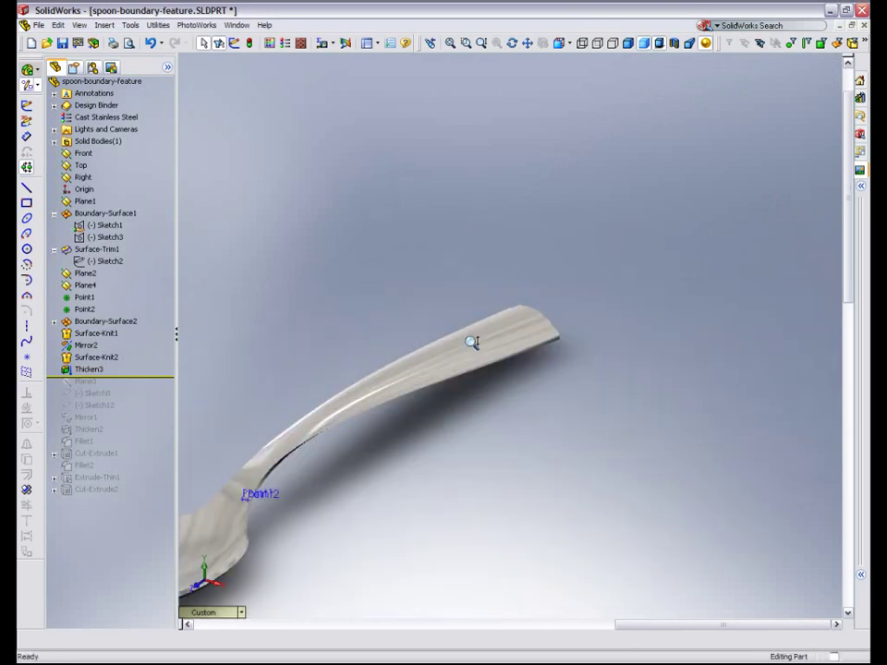
{"action": "middle_click_drag", "start_coordinate": [634, 196], "coordinate": [593, 247]}
Start a constant-radius fillet with no preview and select the upper rim edges and the near-side lower edges of the bowl and handle.
{"action": "left_click", "coordinate": [106, 26]}
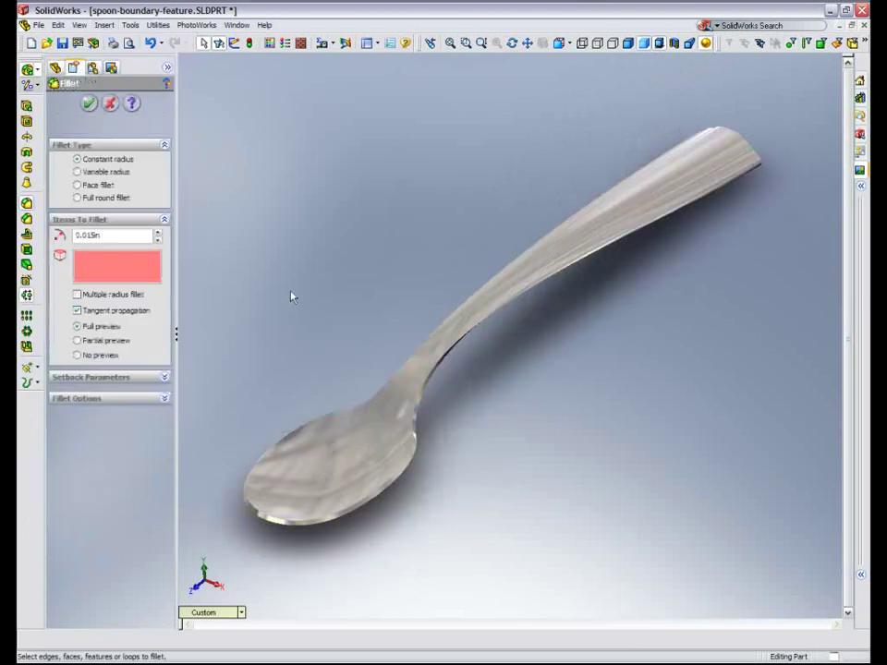
{"action": "left_click", "coordinate": [339, 418]}
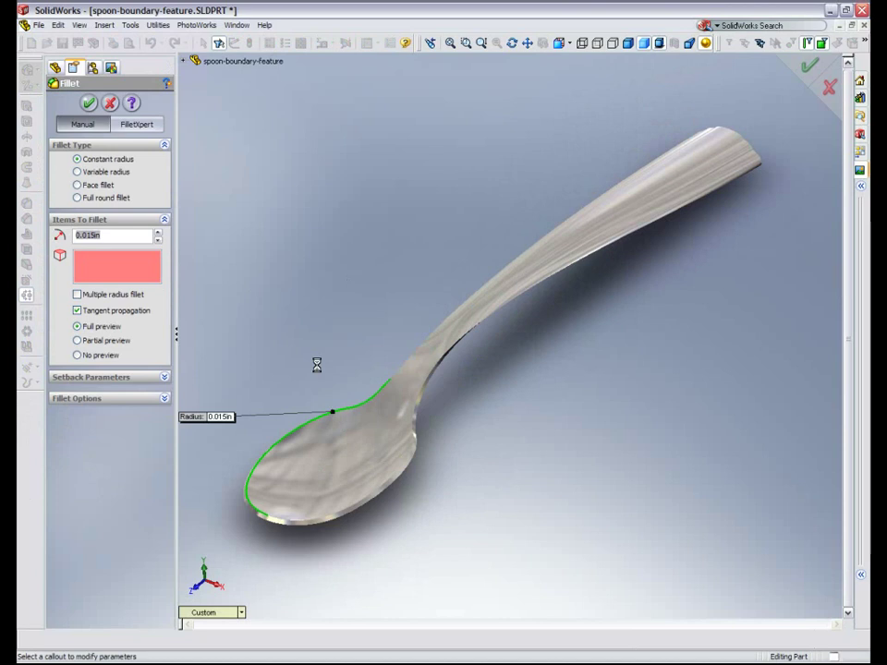
{"action": "left_click", "coordinate": [84, 356]}
{"action": "left_click", "coordinate": [412, 362]}
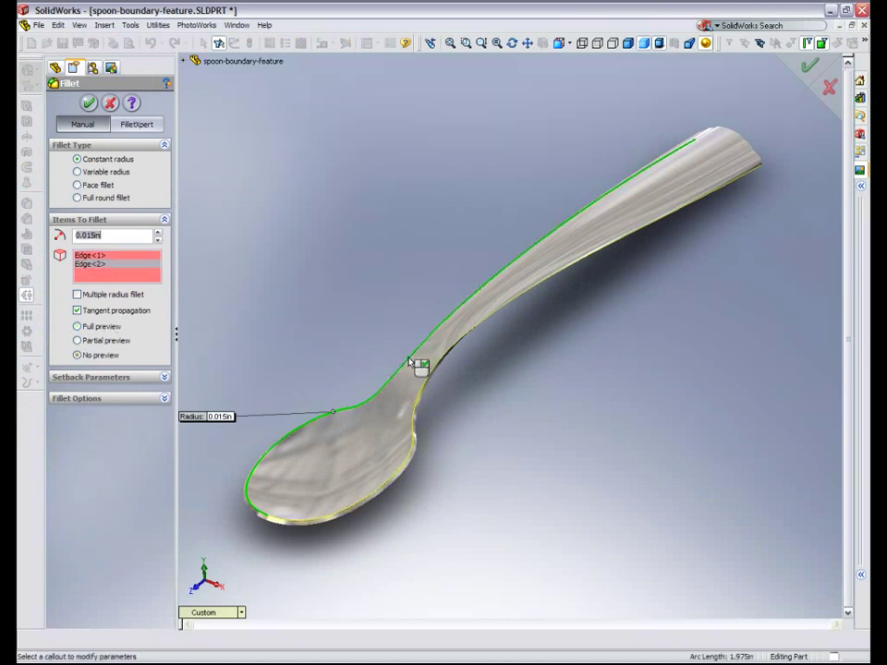
{"action": "left_click", "coordinate": [415, 427]}
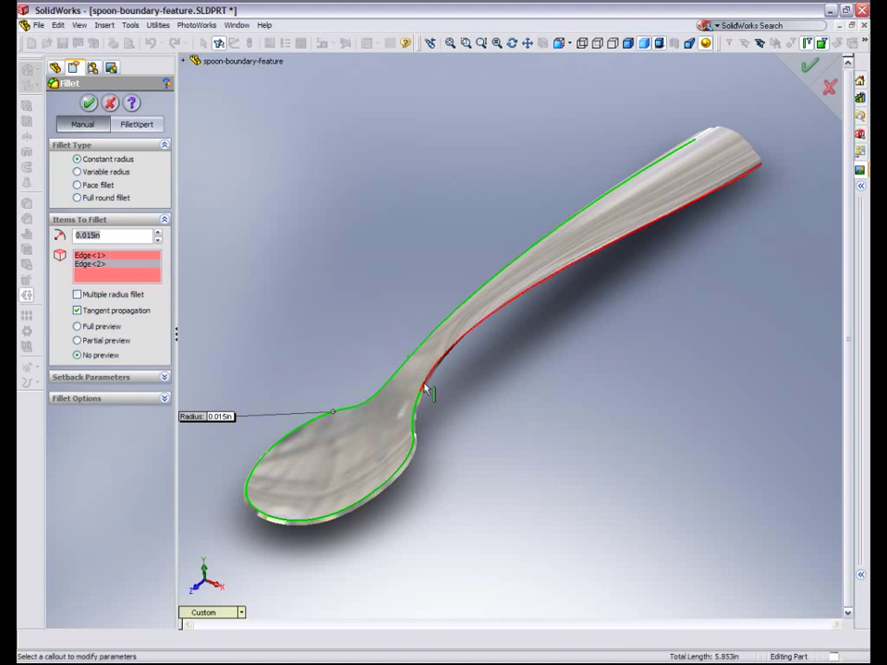
{"action": "left_click", "coordinate": [423, 387]}
{"action": "left_click", "coordinate": [427, 389]}
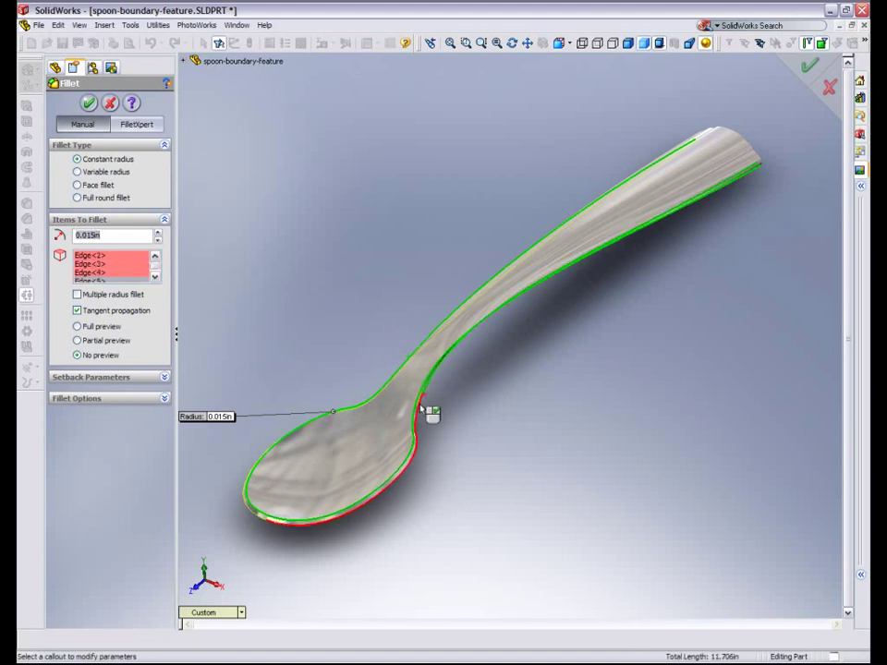
{"action": "left_click", "coordinate": [421, 407]}
Add the remaining lower edges on the far side of the bowl and handle to the fillet selection.
{"action": "middle_click_drag", "start_coordinate": [293, 361], "coordinate": [416, 354]}
{"action": "scroll", "coordinate": [537, 359], "scroll_direction": "down", "scroll_amount": 3}
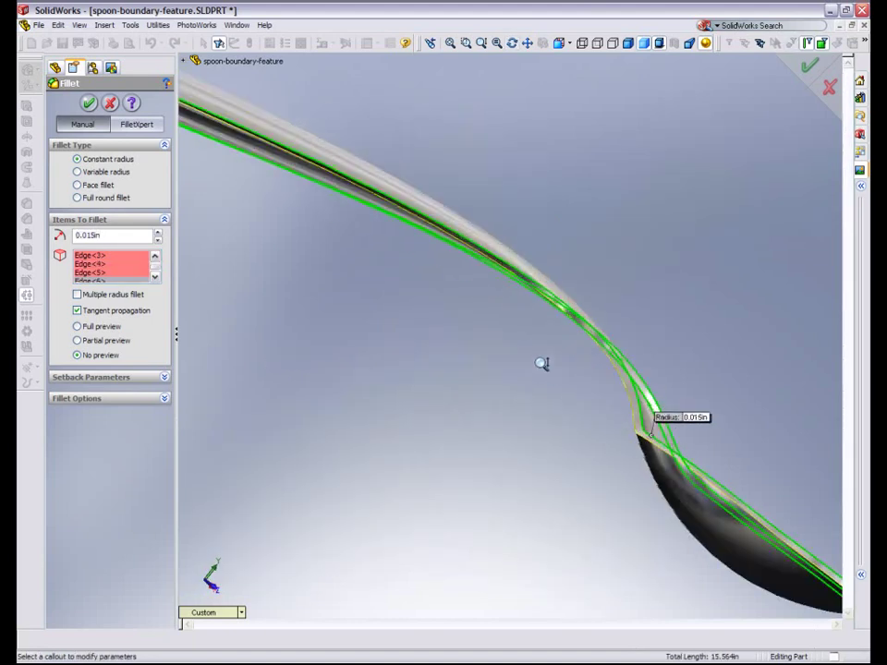
{"action": "left_click", "coordinate": [652, 430]}
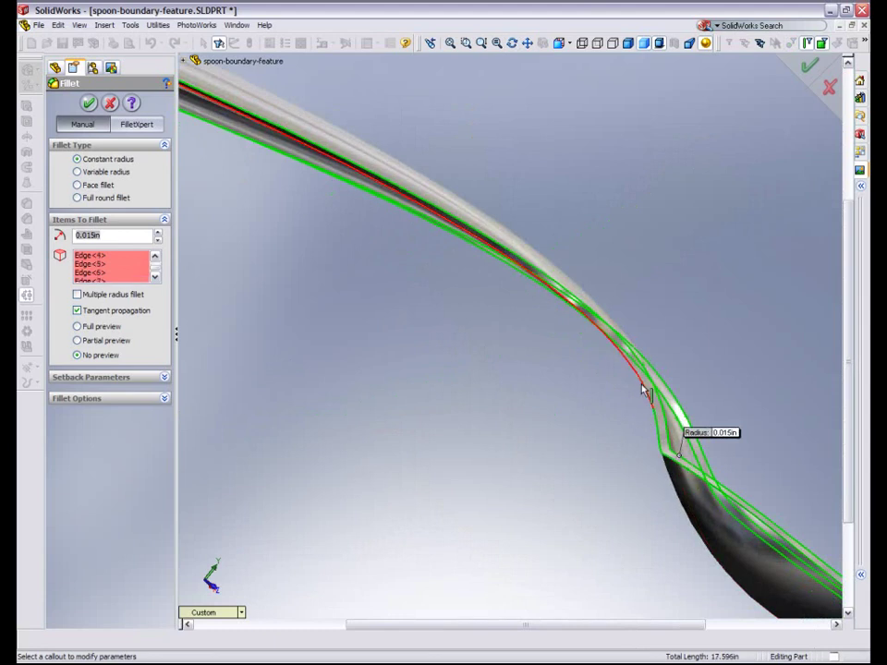
{"action": "left_click", "coordinate": [642, 390]}
{"action": "scroll", "coordinate": [638, 392], "scroll_direction": "up", "scroll_amount": 3}
{"action": "middle_click_drag", "start_coordinate": [580, 423], "coordinate": [383, 403]}
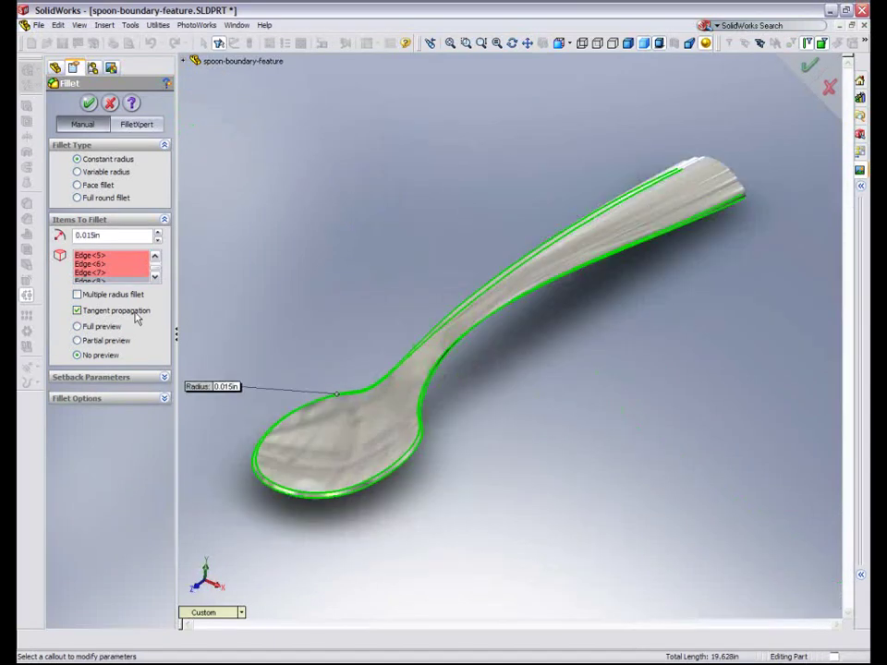
Turn on the full preview, set the fillet radius to 0.016 in and complete the fillet around the spoon.
{"action": "key", "text": "alt+w"}
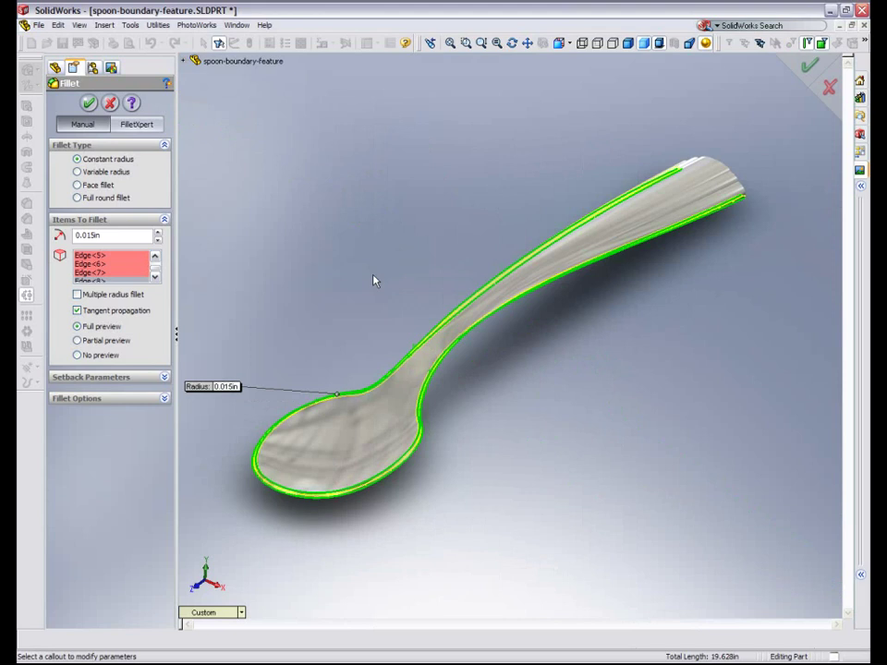
{"action": "scroll", "coordinate": [407, 263], "scroll_direction": "down", "scroll_amount": 5}
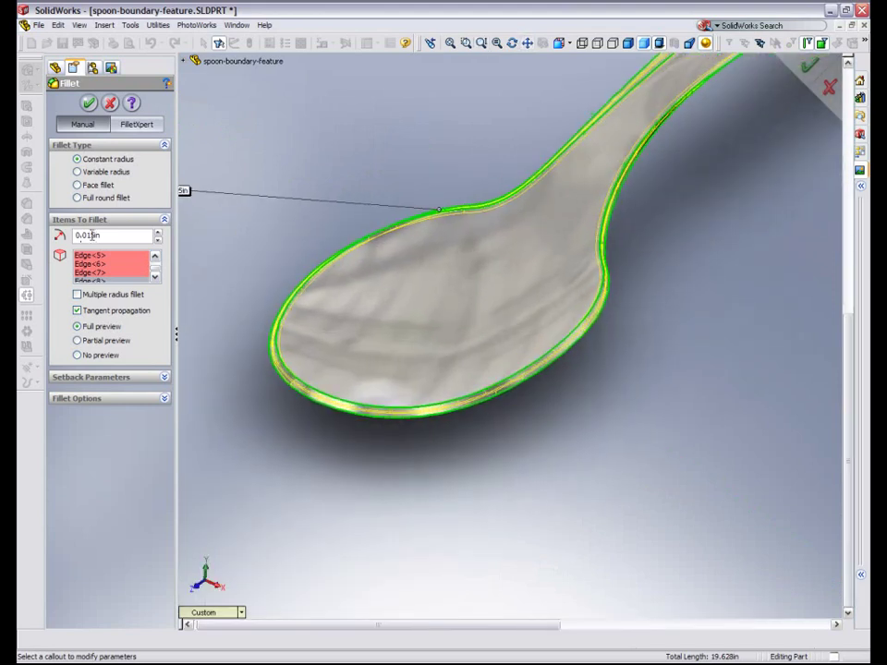
{"action": "left_click_drag", "start_coordinate": [106, 236], "coordinate": [60, 238]}
{"action": "type", "text": ".0"}
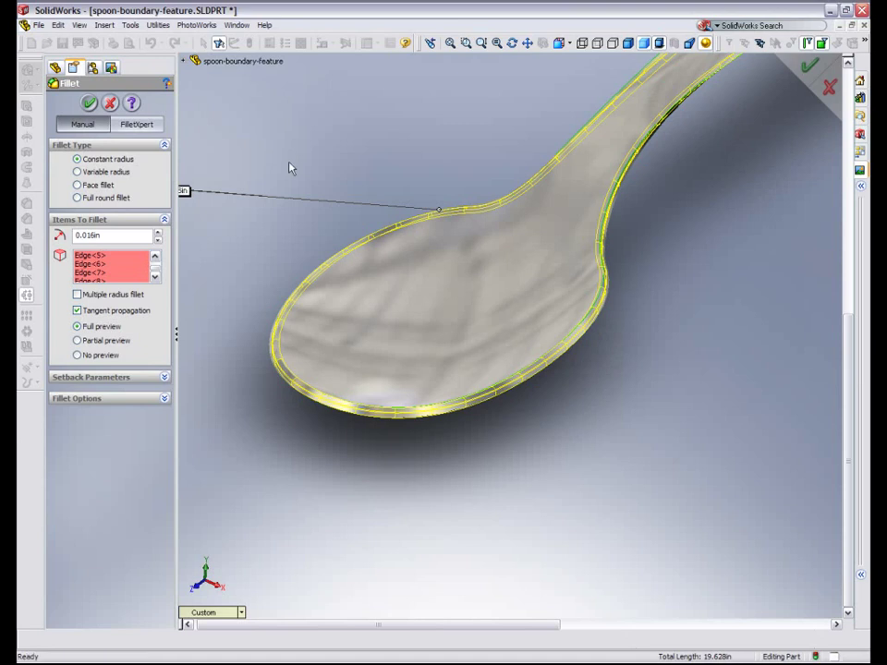
{"action": "key", "text": "Return"}
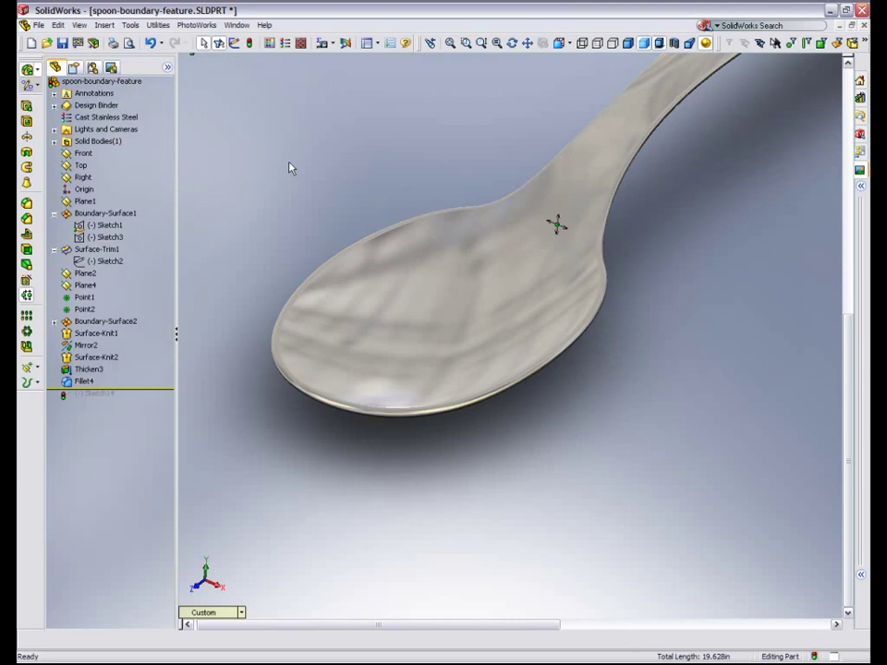
Roll the feature history forward past Sketch14 and open that arc sketch at the handle end for editing.
{"action": "middle_click_drag", "start_coordinate": [340, 172], "coordinate": [349, 258], "text": "shift"}
{"action": "middle_click_drag", "start_coordinate": [407, 210], "coordinate": [306, 329], "text": "ctrl"}
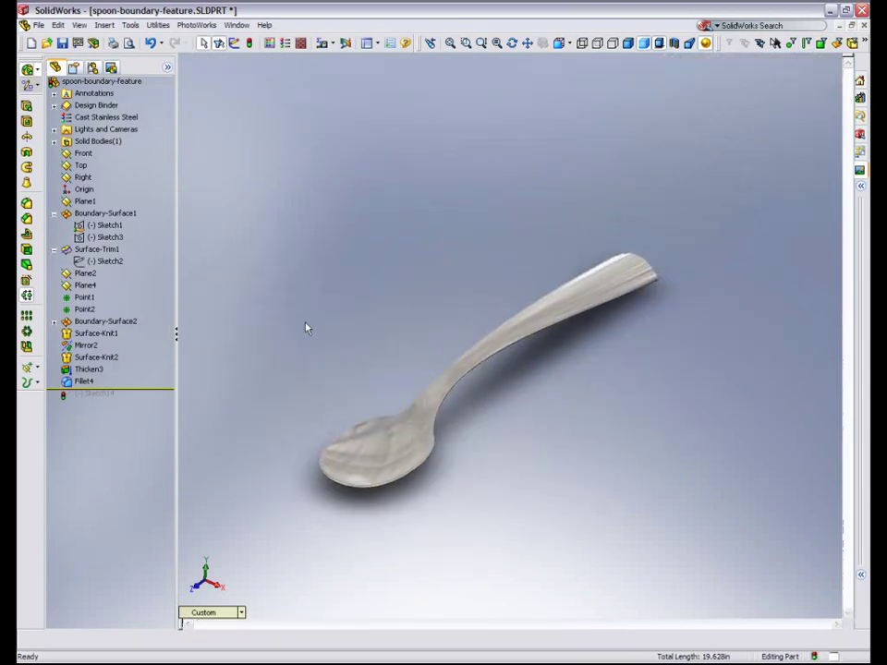
{"action": "mouse_move", "coordinate": [149, 389]}
{"action": "left_mouse_down"}
{"action": "mouse_move", "coordinate": [119, 405]}
{"action": "mouse_move", "coordinate": [102, 396]}
{"action": "left_mouse_up"}
{"action": "right_click", "coordinate": [102, 395]}
{"action": "left_click", "coordinate": [140, 412]}
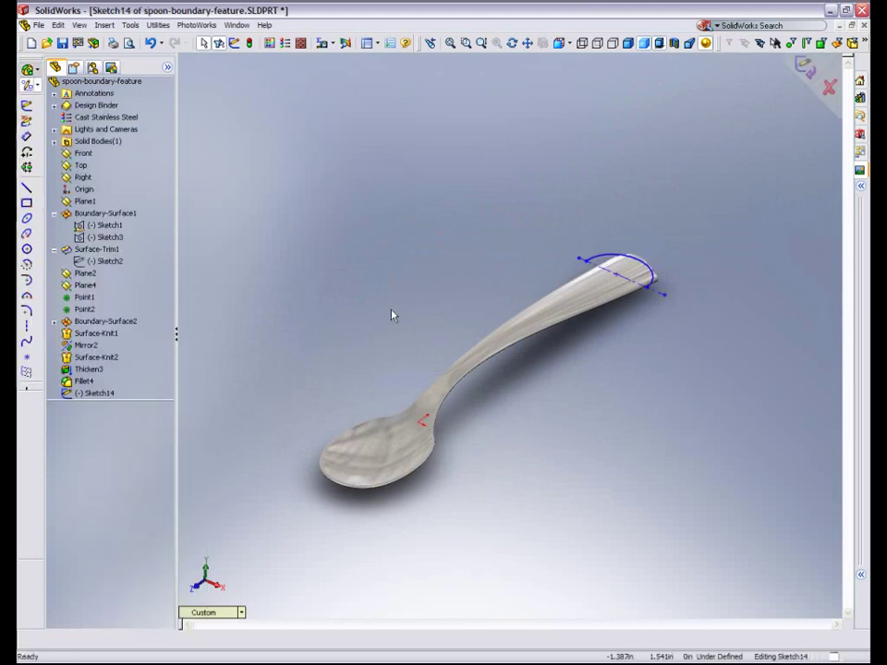
In the Top view, cut the handle end round with the arc sketch using an extruded cut, Through All in both directions.
{"action": "key", "text": "space"}
{"action": "double_click", "coordinate": [399, 304]}
{"action": "middle_click_drag", "start_coordinate": [402, 303], "coordinate": [433, 259], "text": "shift"}
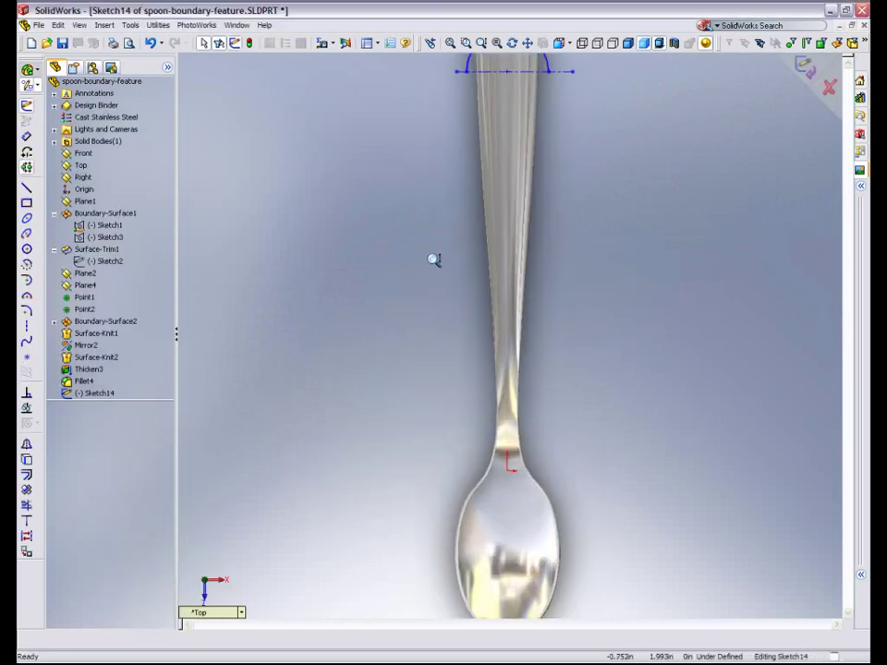
{"action": "middle_click_drag", "start_coordinate": [435, 218], "coordinate": [386, 513], "text": "ctrl"}
{"action": "mouse_move", "coordinate": [386, 513]}
{"action": "middle_mouse_down", "text": "shift"}
{"action": "mouse_move", "coordinate": [407, 403]}
{"action": "mouse_move", "coordinate": [401, 375]}
{"action": "middle_mouse_up", "text": "shift"}
{"action": "middle_click_drag", "start_coordinate": [401, 375], "coordinate": [590, 327], "text": "ctrl"}
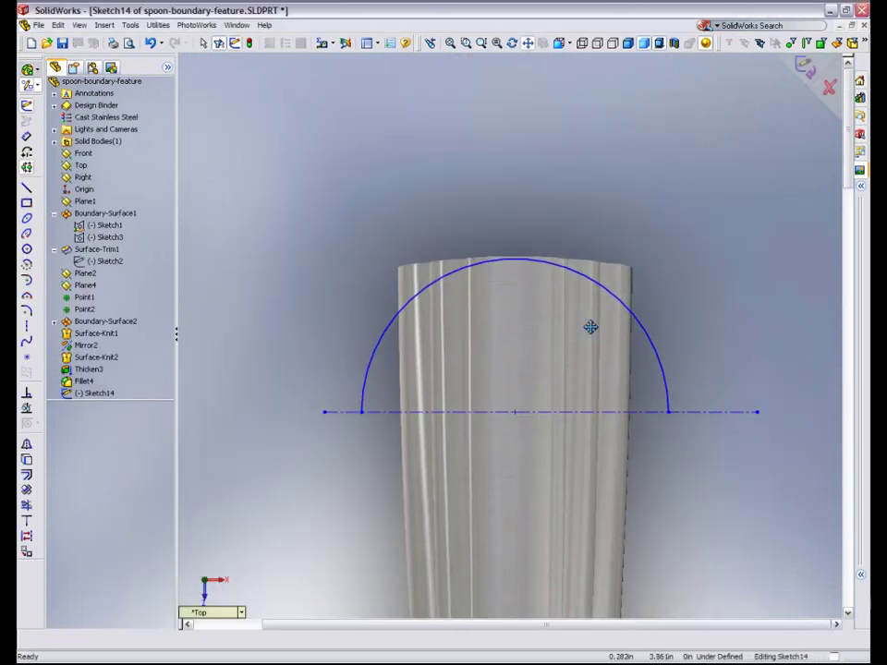
{"action": "left_click", "coordinate": [27, 70]}
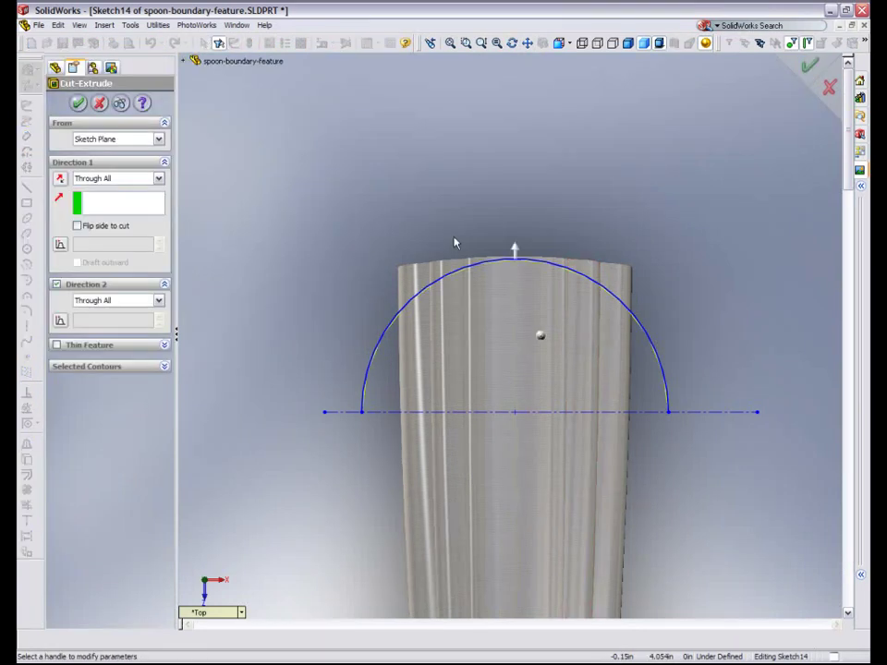
{"action": "left_click", "coordinate": [80, 104]}
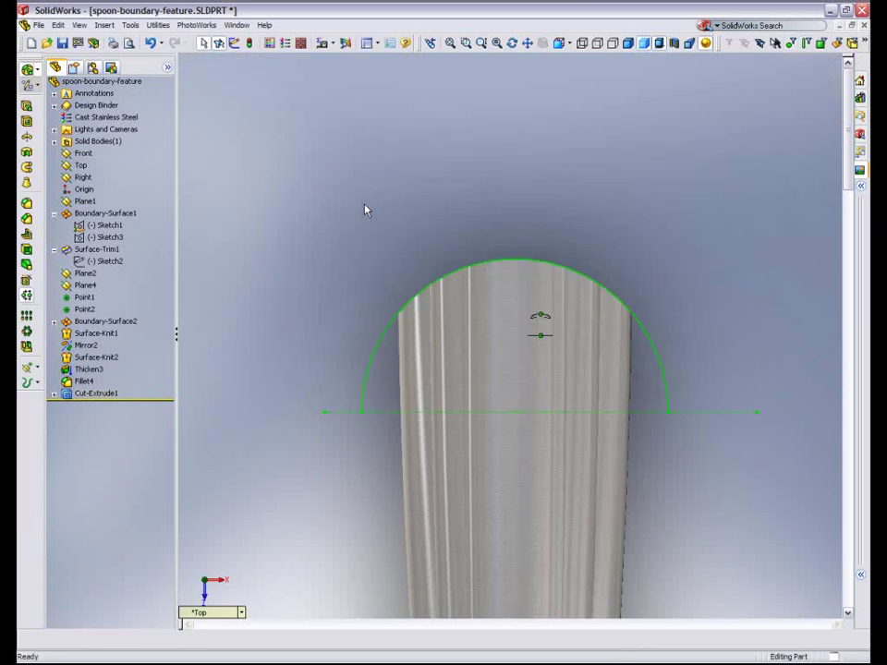
Fillet the edges of the cut end face of the handle with a constant radius of 0.016 in.
{"action": "middle_click_drag", "start_coordinate": [394, 198], "coordinate": [383, 319]}
{"action": "scroll", "coordinate": [481, 220], "scroll_direction": "down", "scroll_amount": 3}
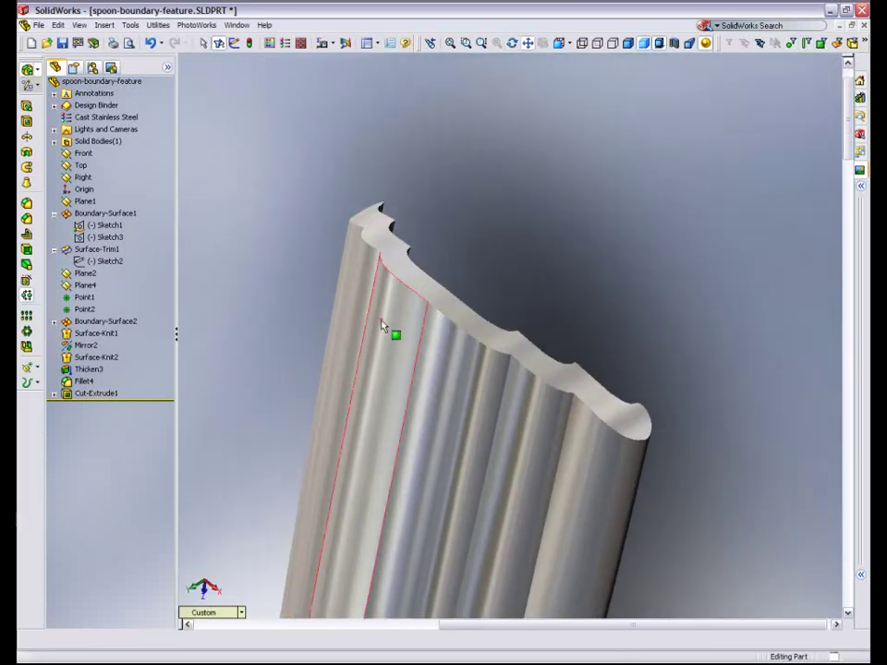
{"action": "left_click", "coordinate": [384, 240]}
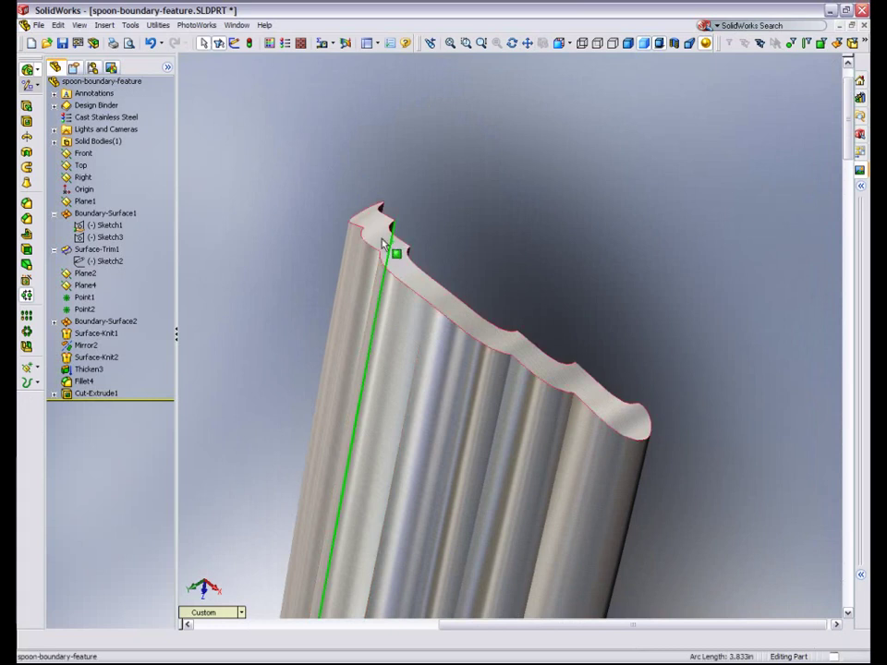
{"action": "left_click", "coordinate": [385, 242]}
{"action": "left_click", "coordinate": [457, 199]}
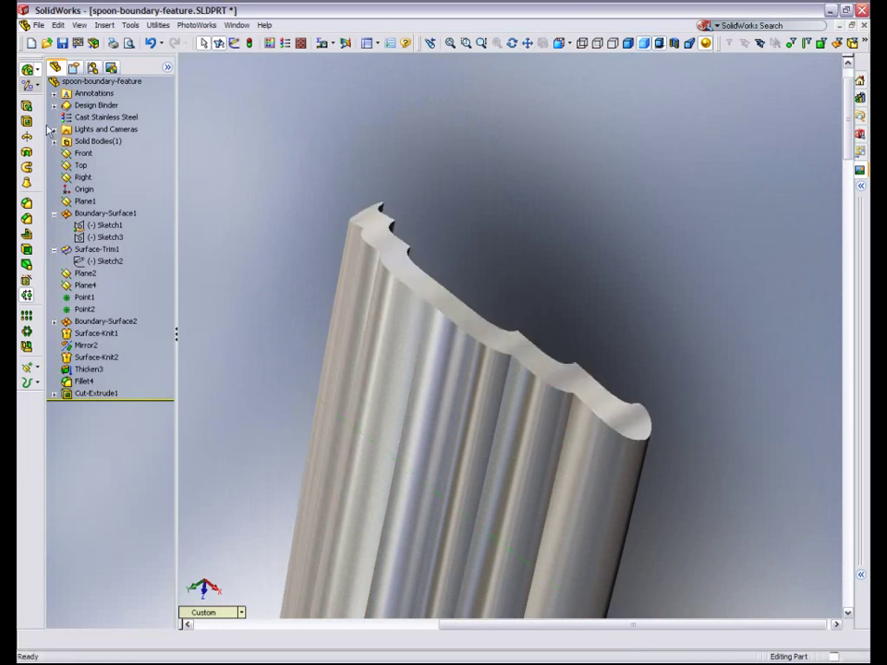
{"action": "left_click", "coordinate": [26, 153]}
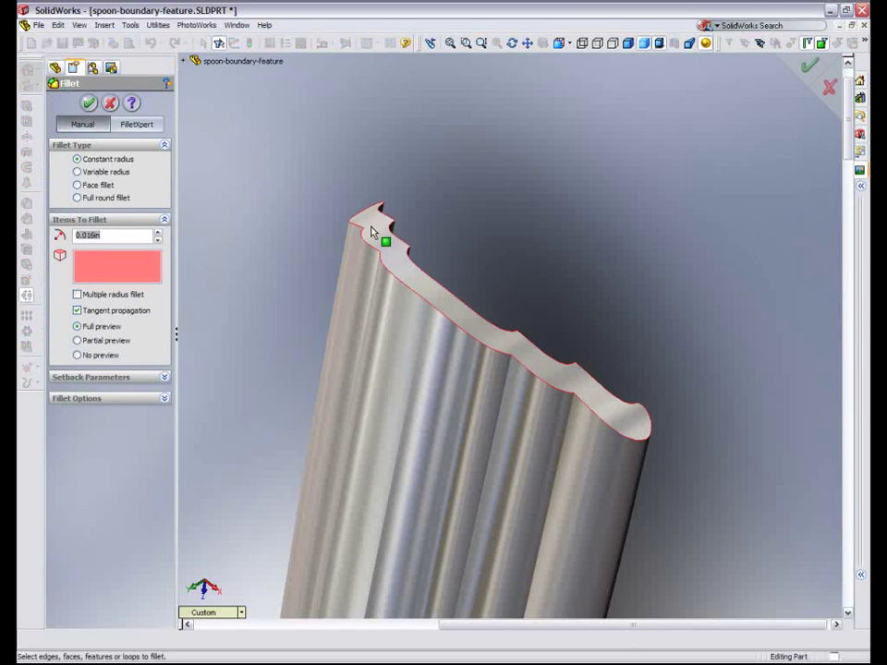
{"action": "left_click", "coordinate": [372, 232]}
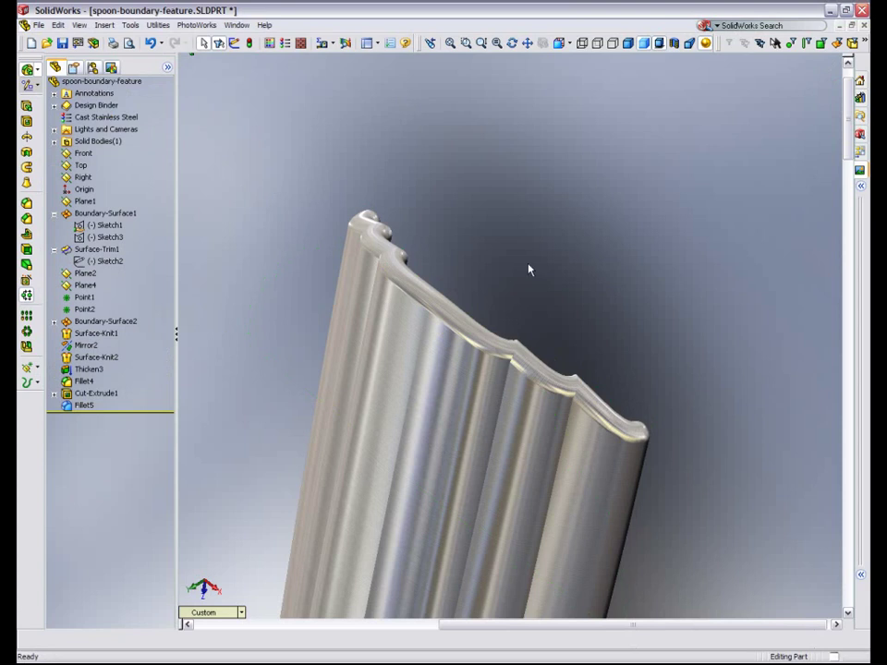
{"action": "middle_click_drag", "start_coordinate": [504, 340], "coordinate": [669, 351]}
{"action": "middle_click_drag", "start_coordinate": [591, 129], "coordinate": [545, 148]}
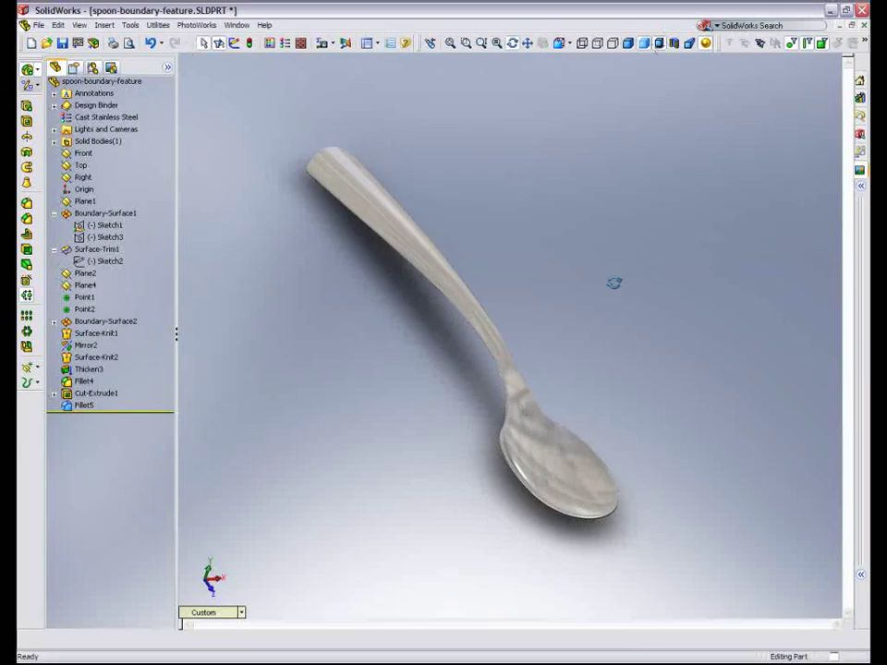